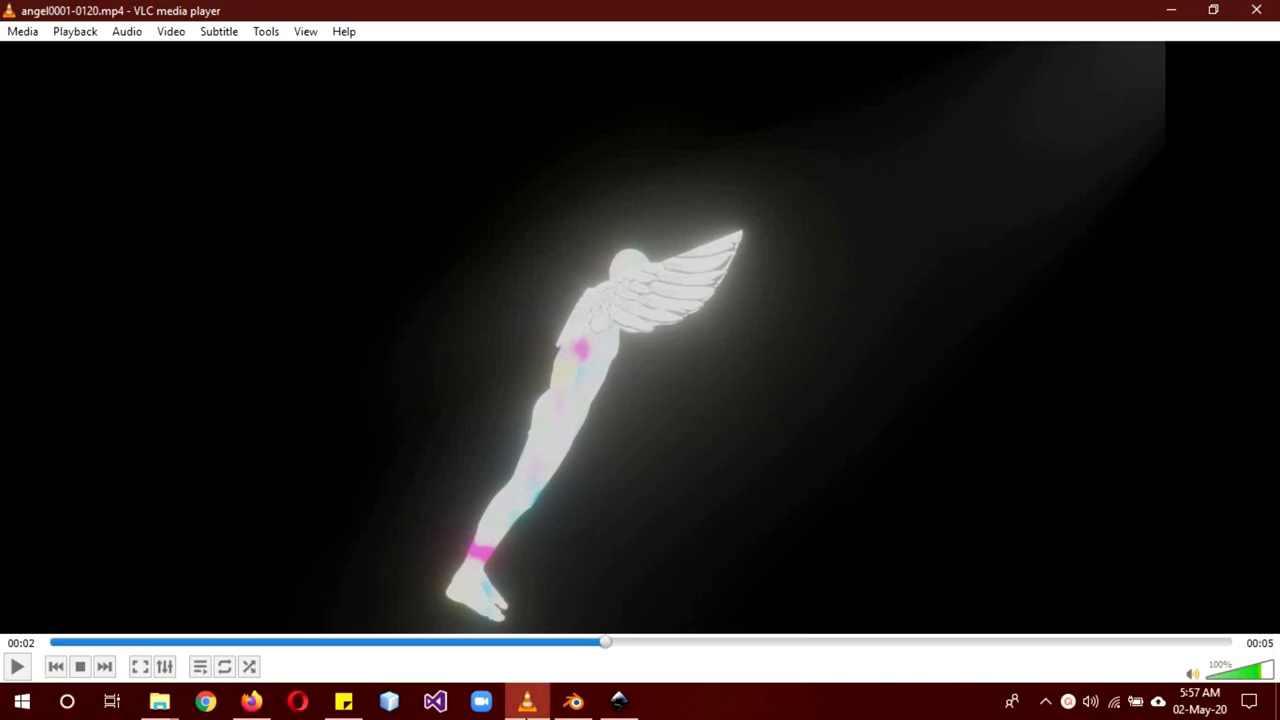
Minimize the angel0001-0120.mp4 video in VLC to return to the Google Images wing results.
left_click(527, 700)
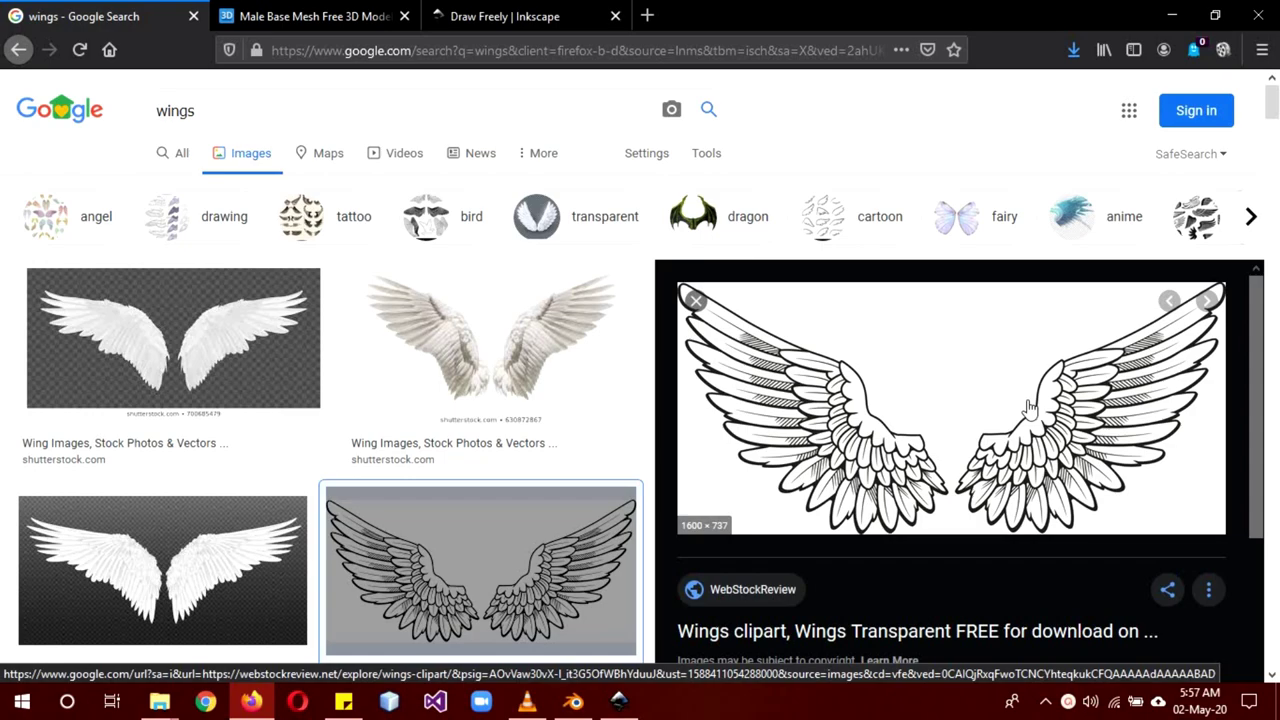
Look over the Inkscape homepage and the Free3D Male Base Mesh model page.
left_click(521, 10)
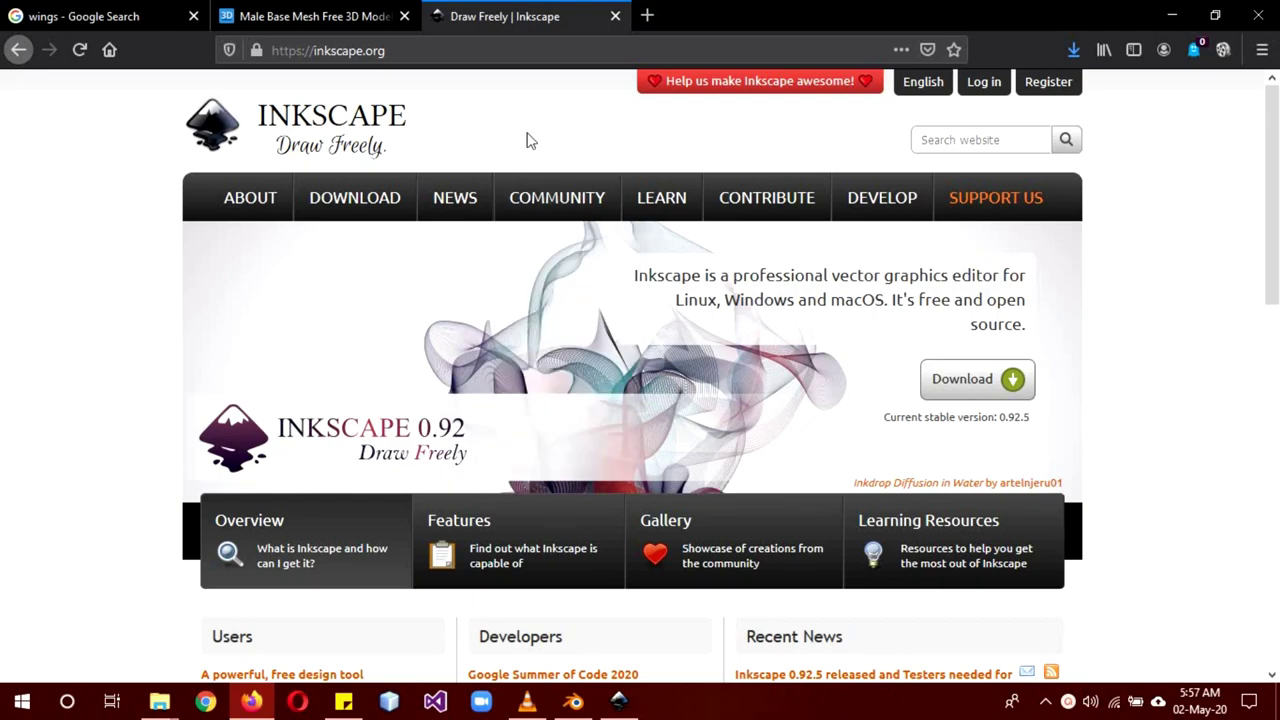
left_click(325, 16)
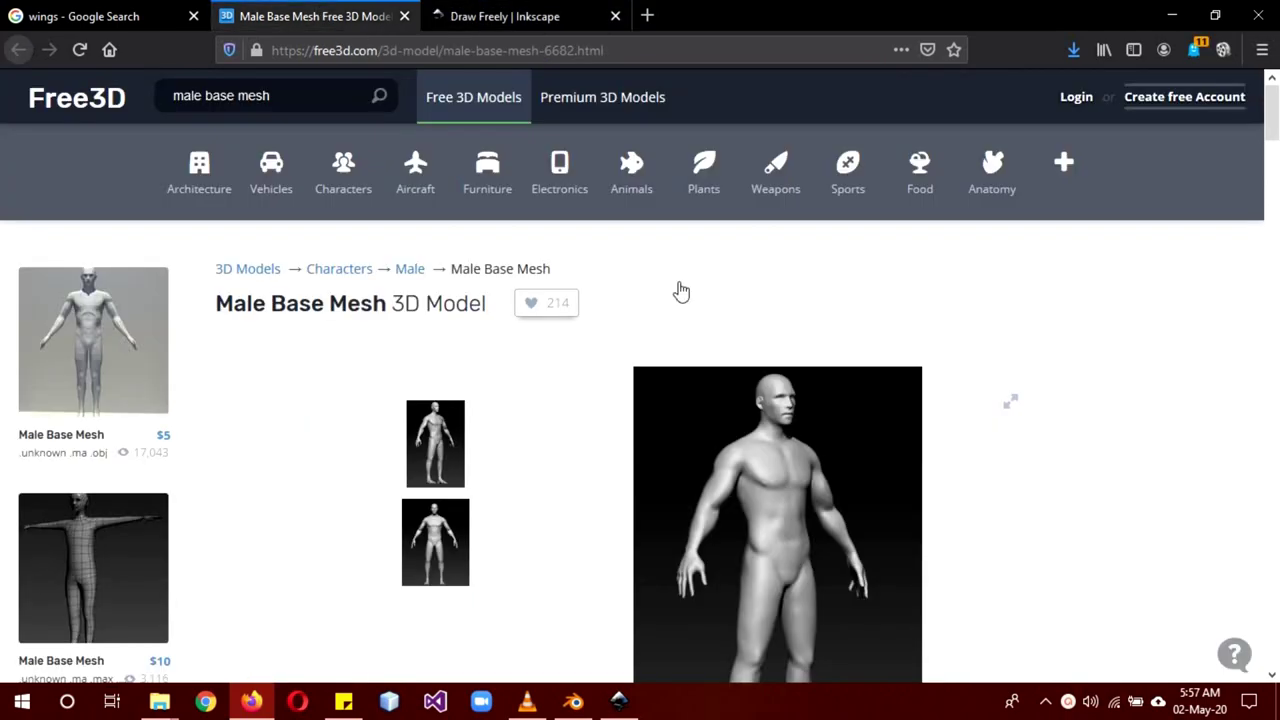
scroll(668, 445, "down", 4)
scroll(666, 451, "up", 4)
Briefly bring back the angel video, then return to scroll the Male Base Mesh page.
left_click(530, 703)
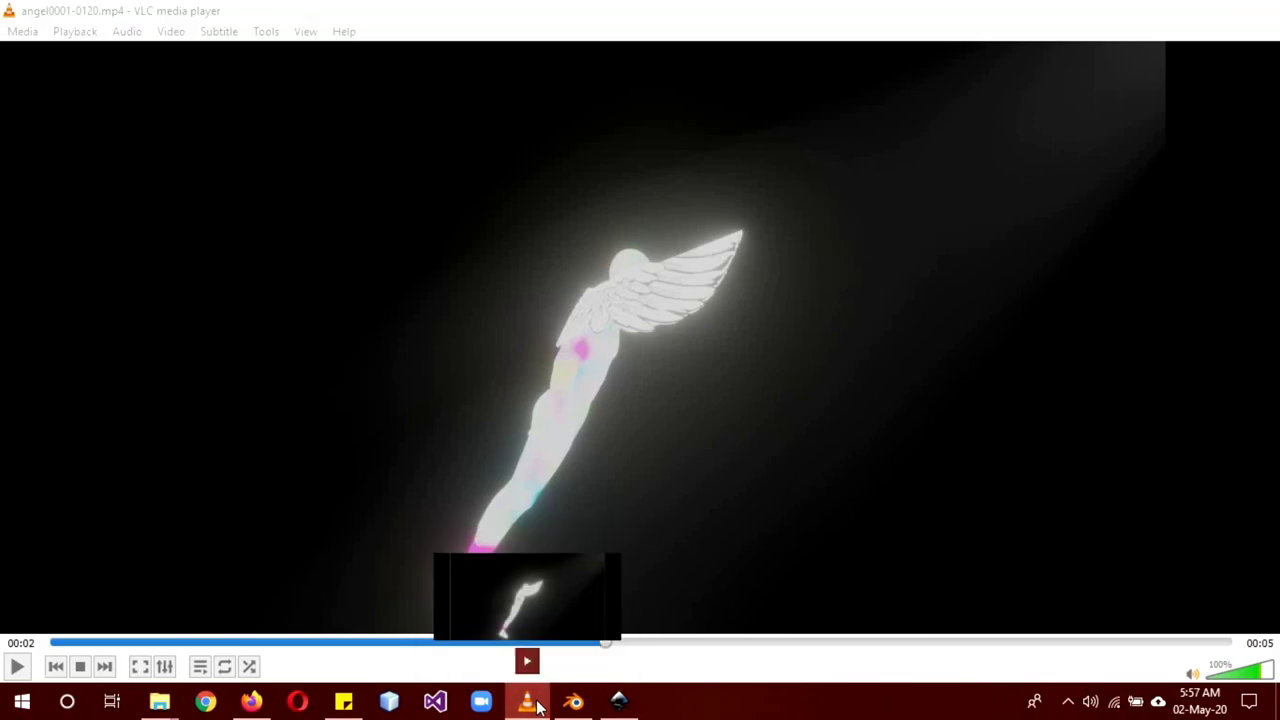
left_click(532, 704)
scroll(590, 428, "down", 2)
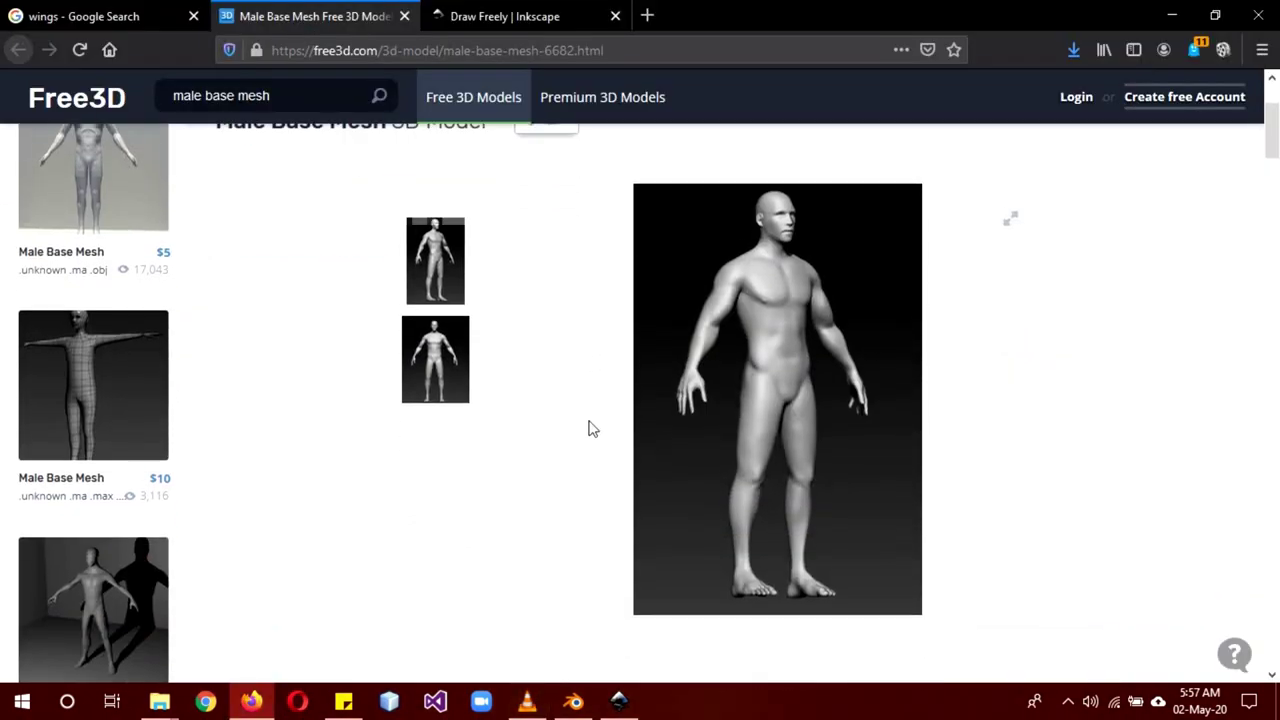
scroll(611, 383, "up", 2)
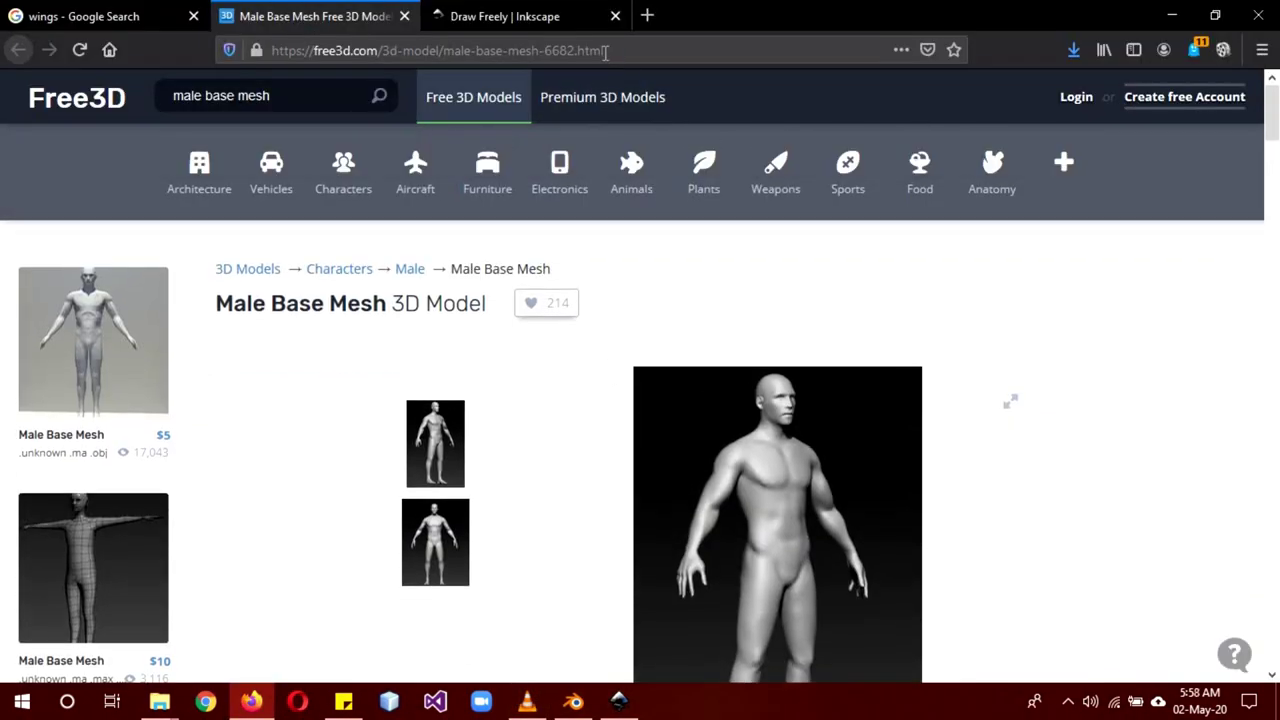
Import the 1600 × 737 wing clipart into Inkscape, place it at the page's upper left, and open Trace Bitmap.
left_click(253, 706)
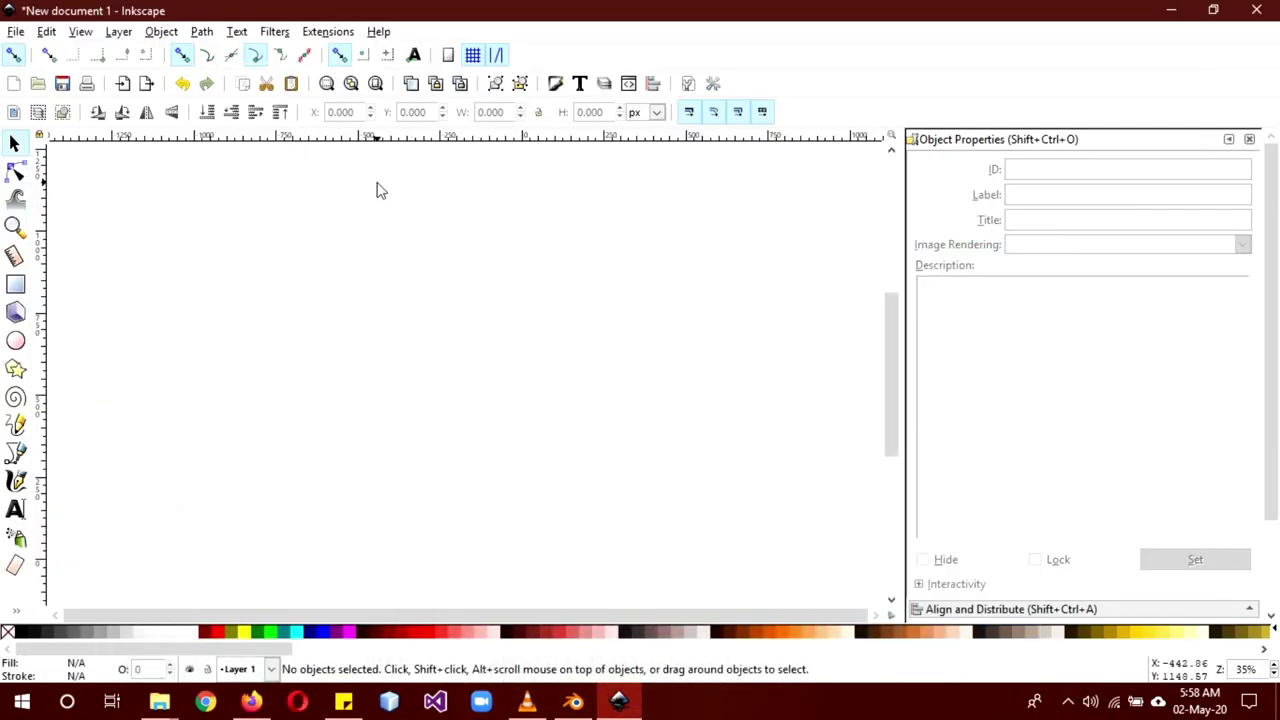
left_click(16, 31)
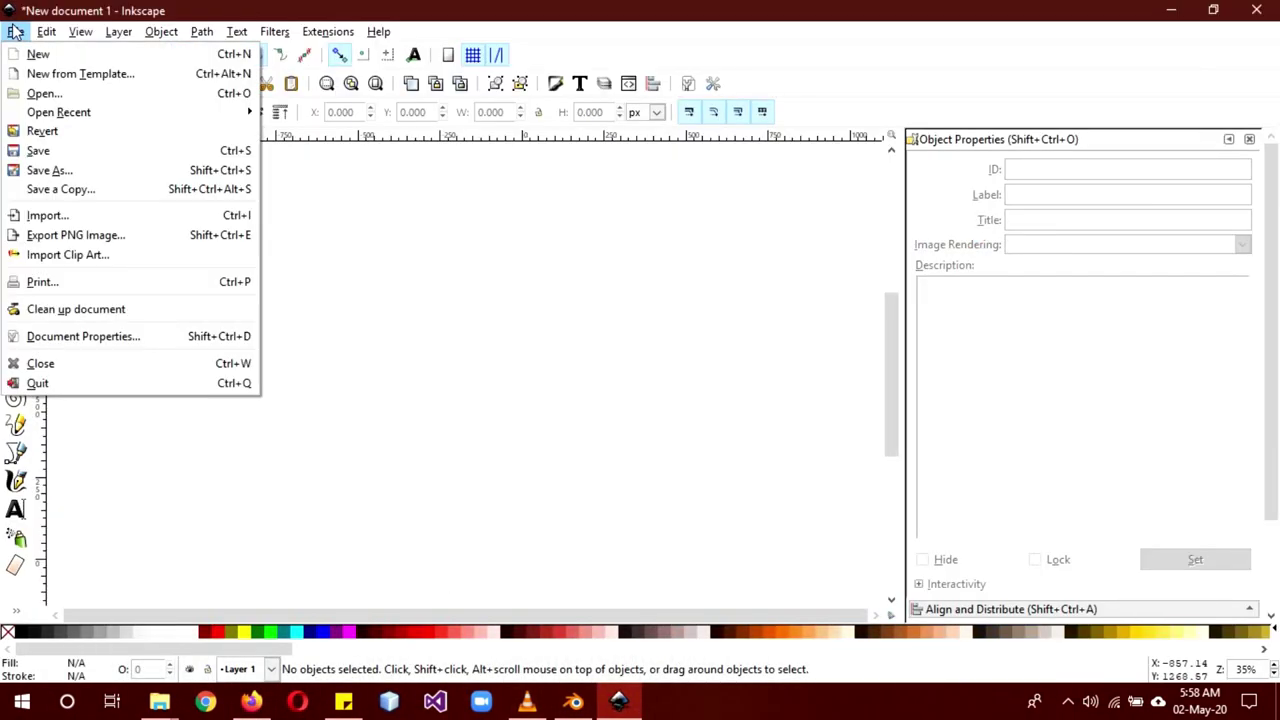
left_click(92, 214)
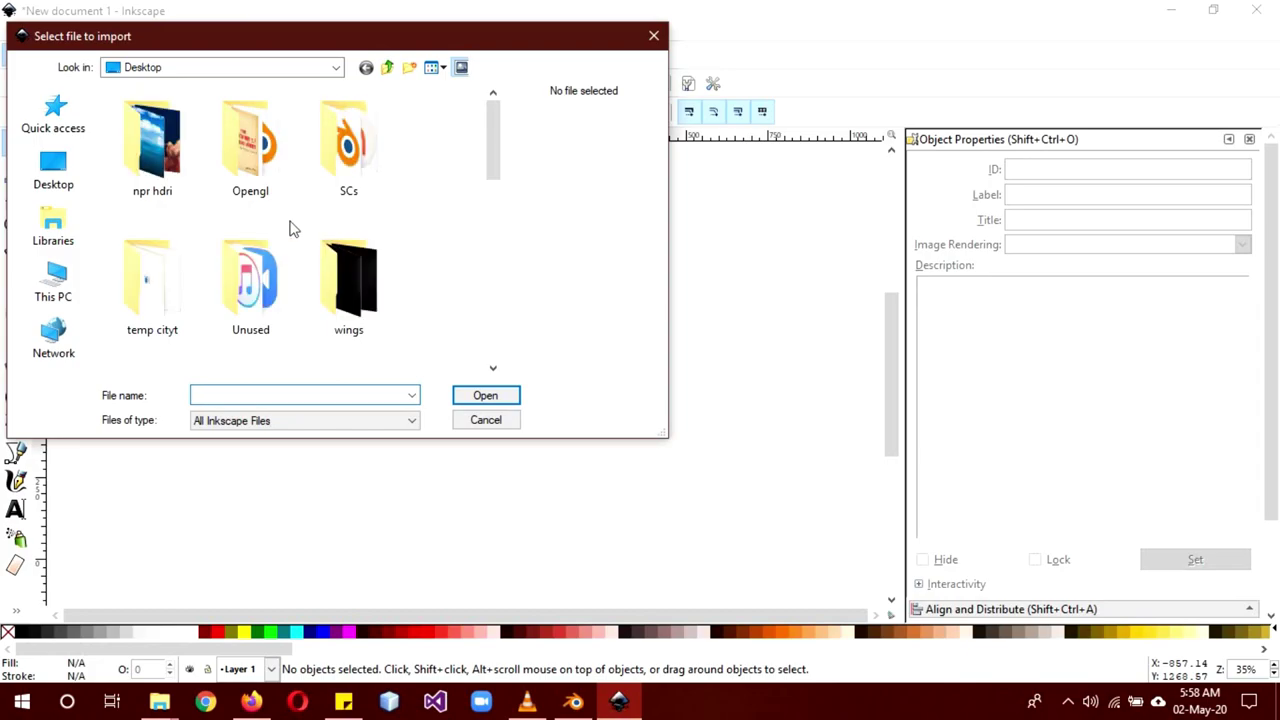
scroll(352, 222, "down", 5)
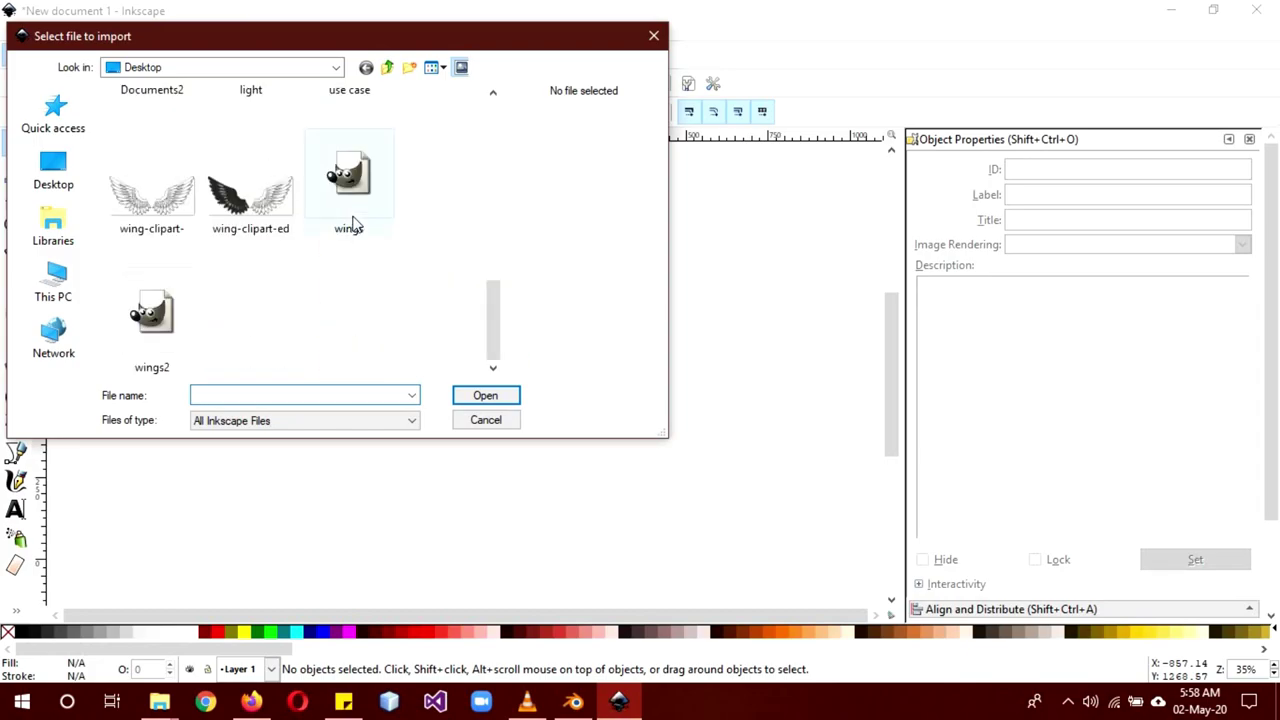
double_click(155, 205)
left_click(740, 476)
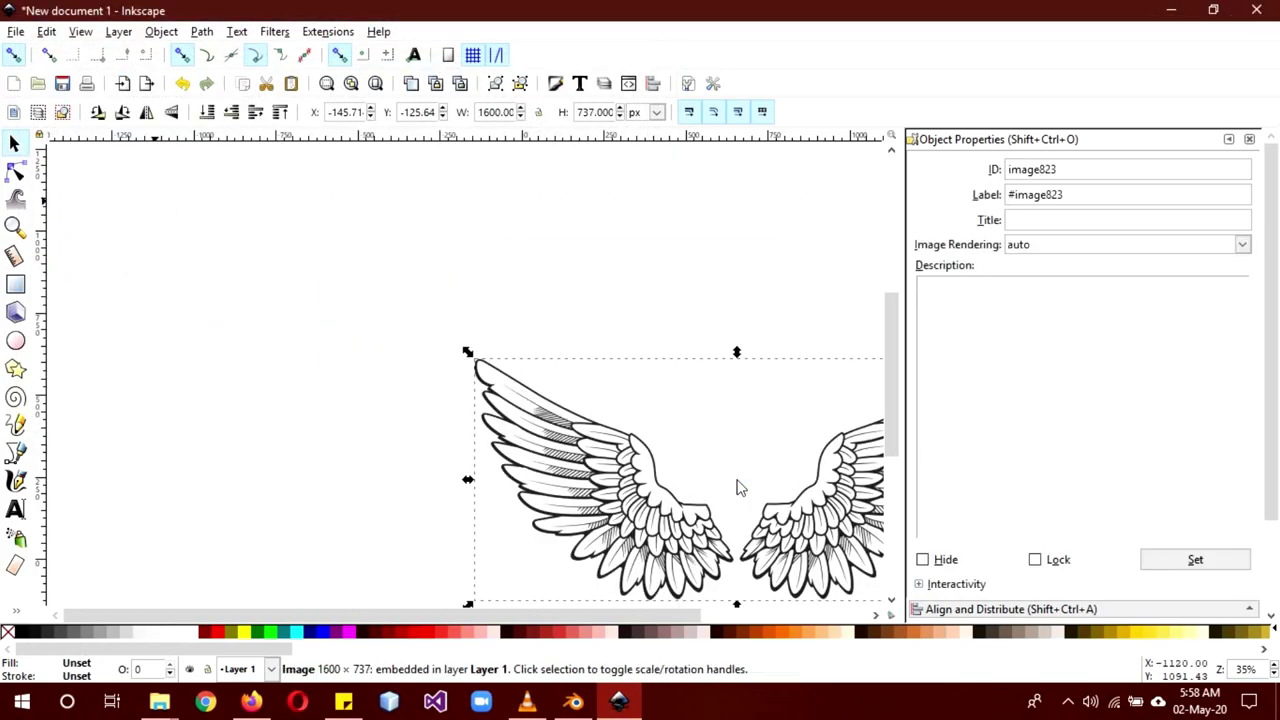
left_click_drag(737, 486, 330, 394)
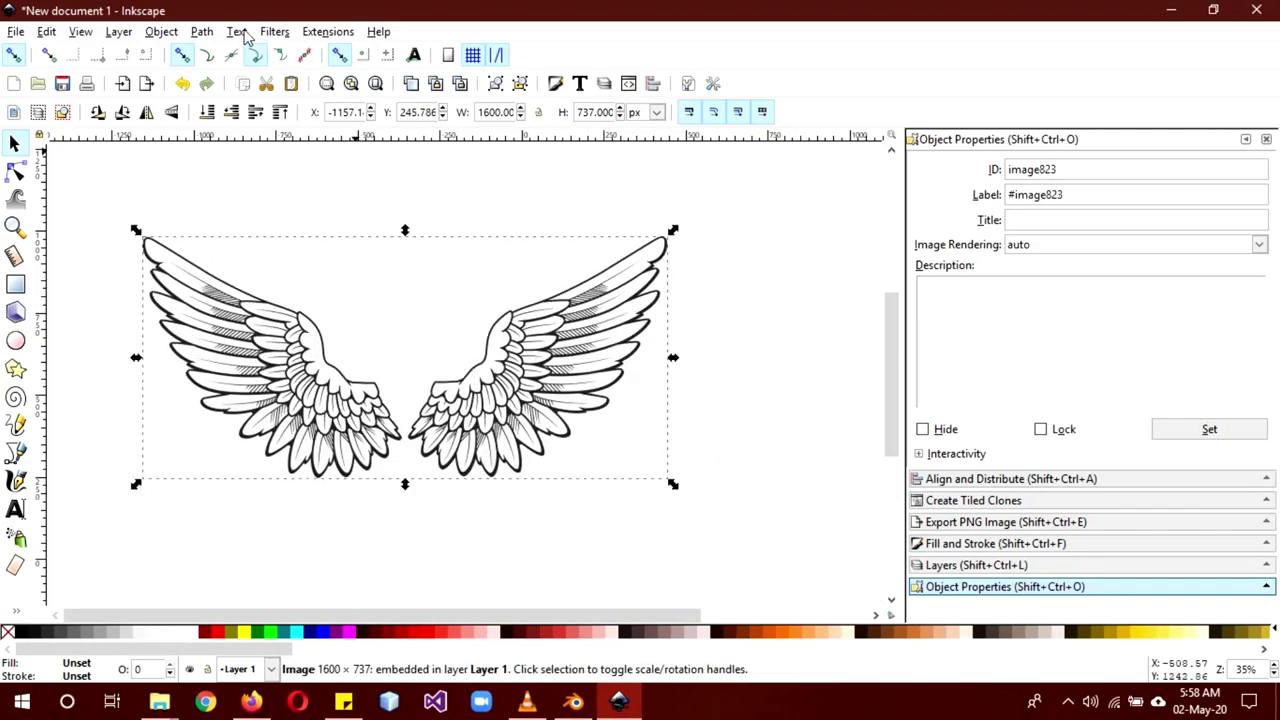
left_click(207, 33)
left_click(225, 93)
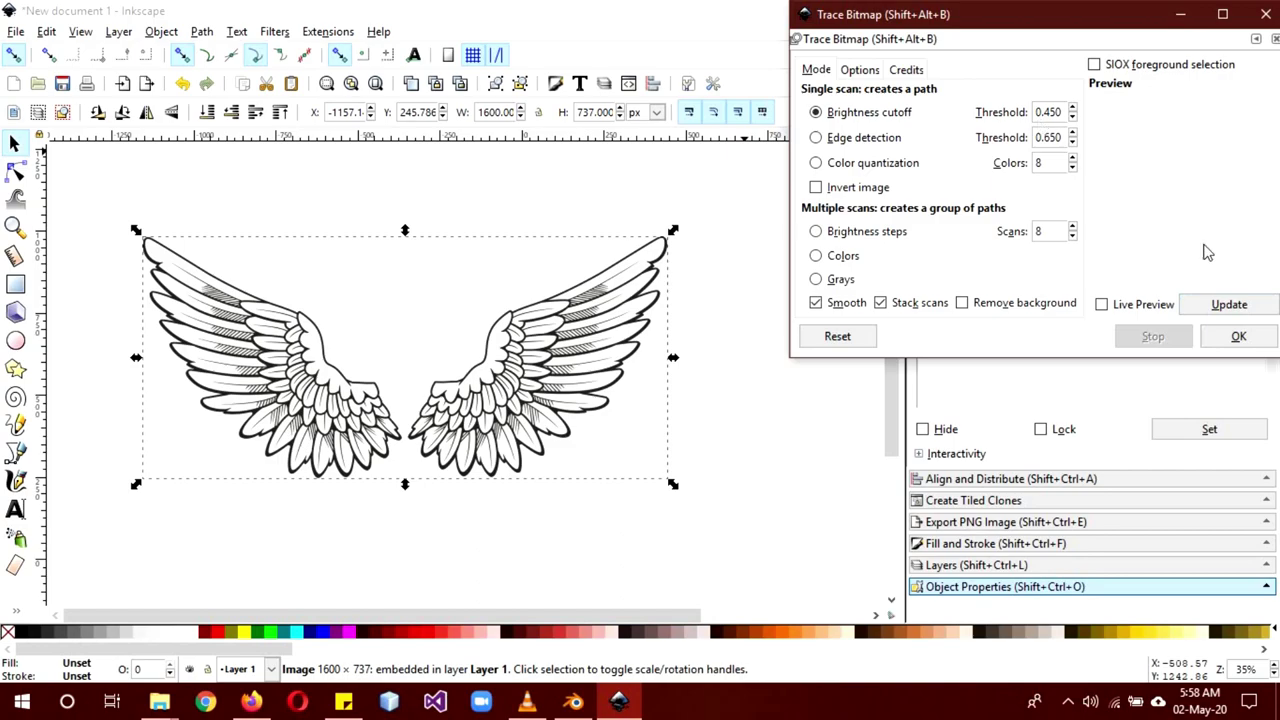
Trace the wings into a 2864-node vector path, delete the original bitmap, and inspect the nodes.
left_click(1240, 337)
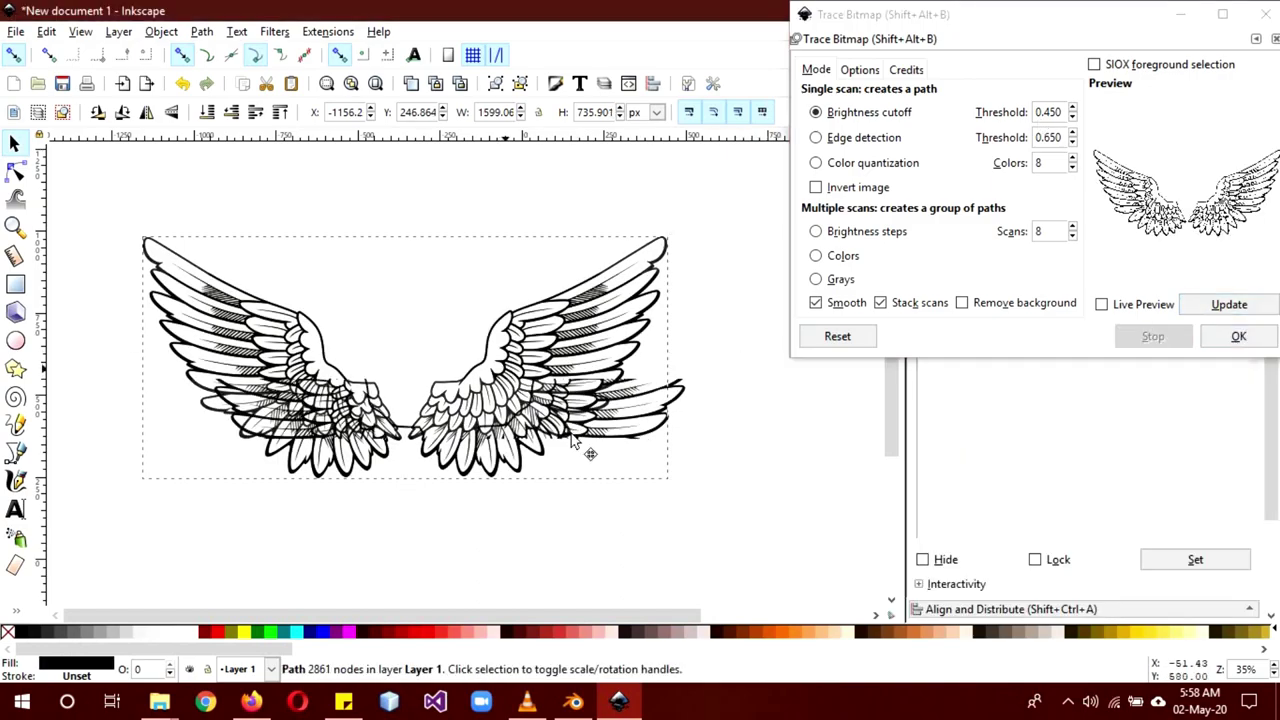
left_click_drag(590, 454, 740, 514)
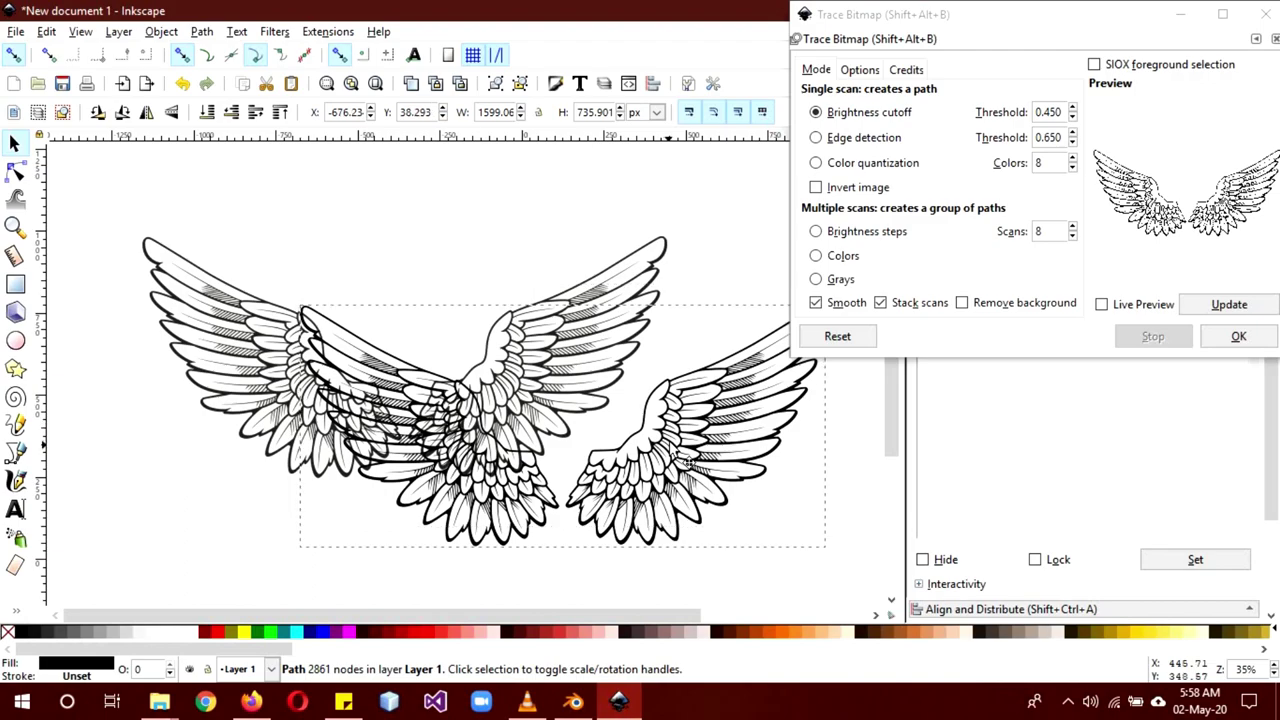
left_click(185, 320)
key("Delete")
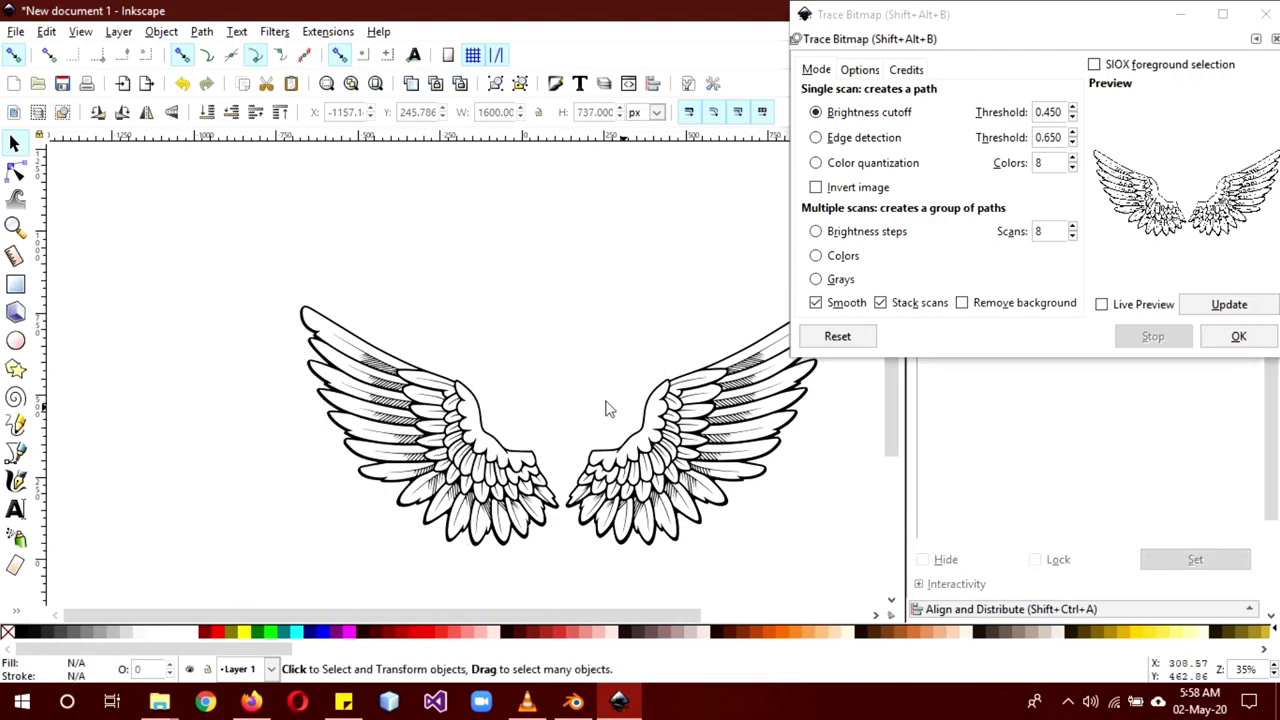
left_click_drag(655, 412, 574, 474)
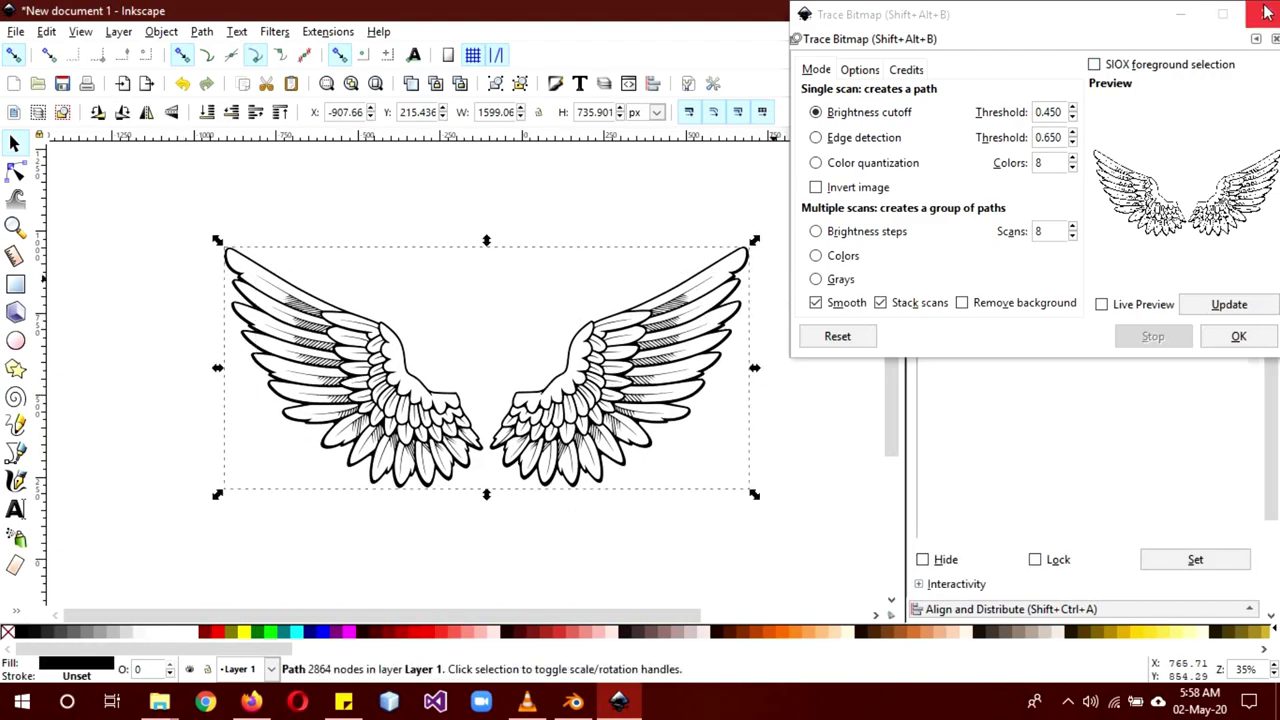
left_click(1262, 14)
left_click(16, 172)
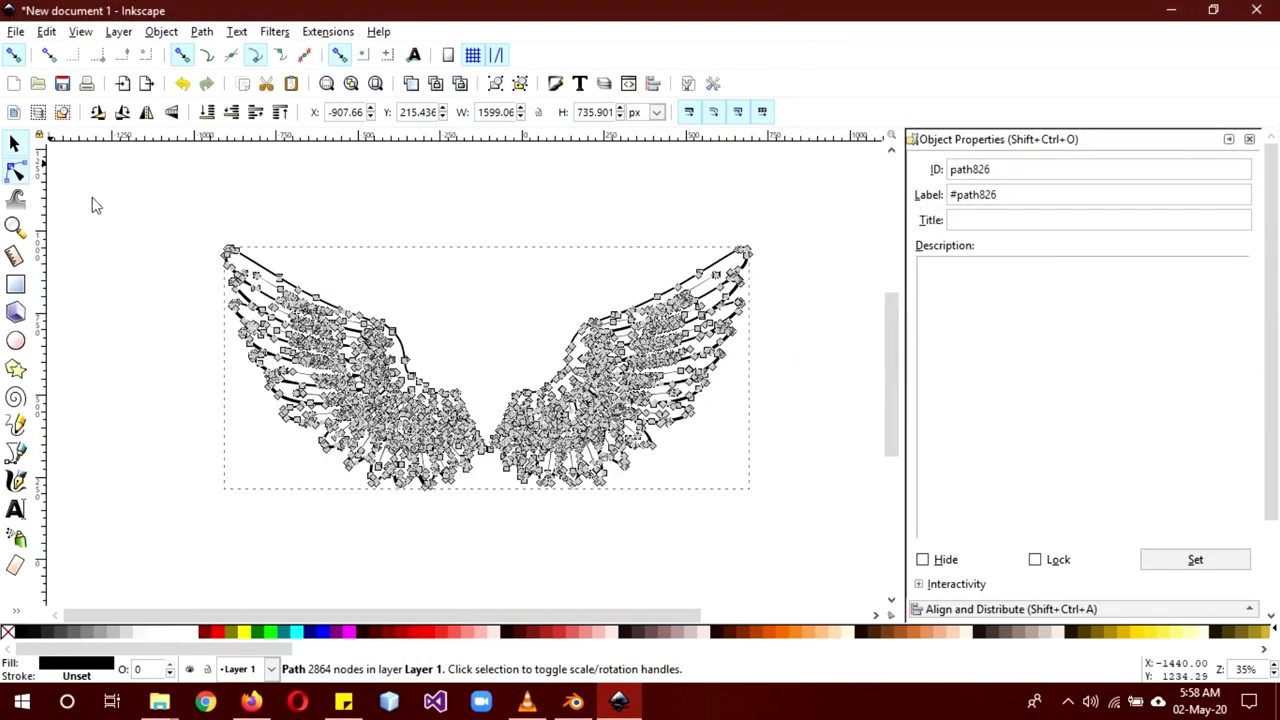
left_click(14, 143)
Cancel the Save As dialog without saving and close the Inkscape document.
left_click(18, 35)
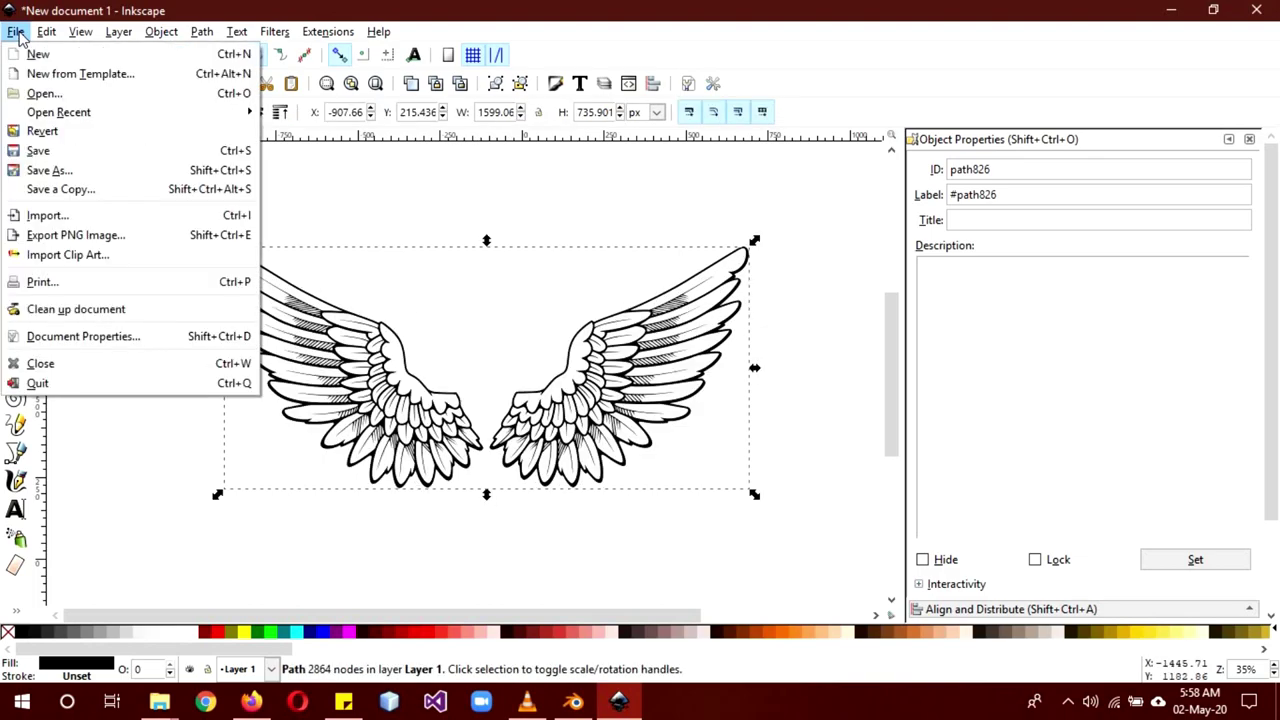
left_click(78, 170)
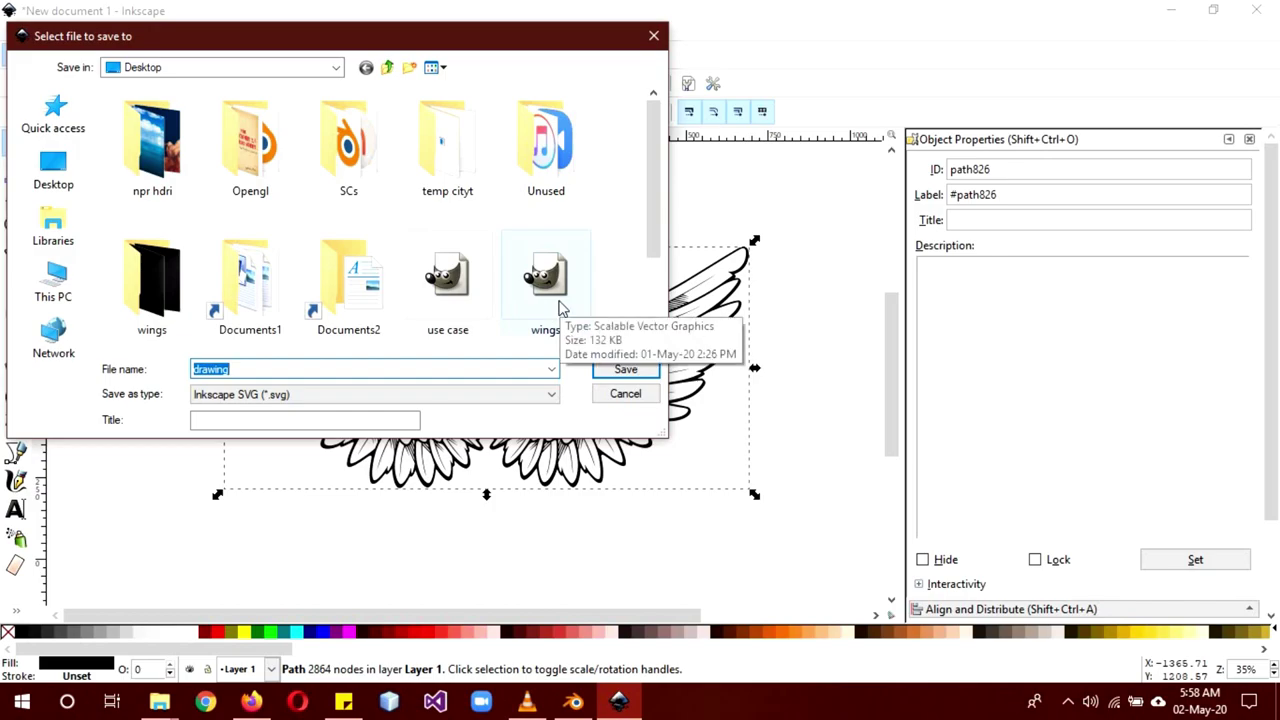
left_click(625, 393)
key("ctrl+w")
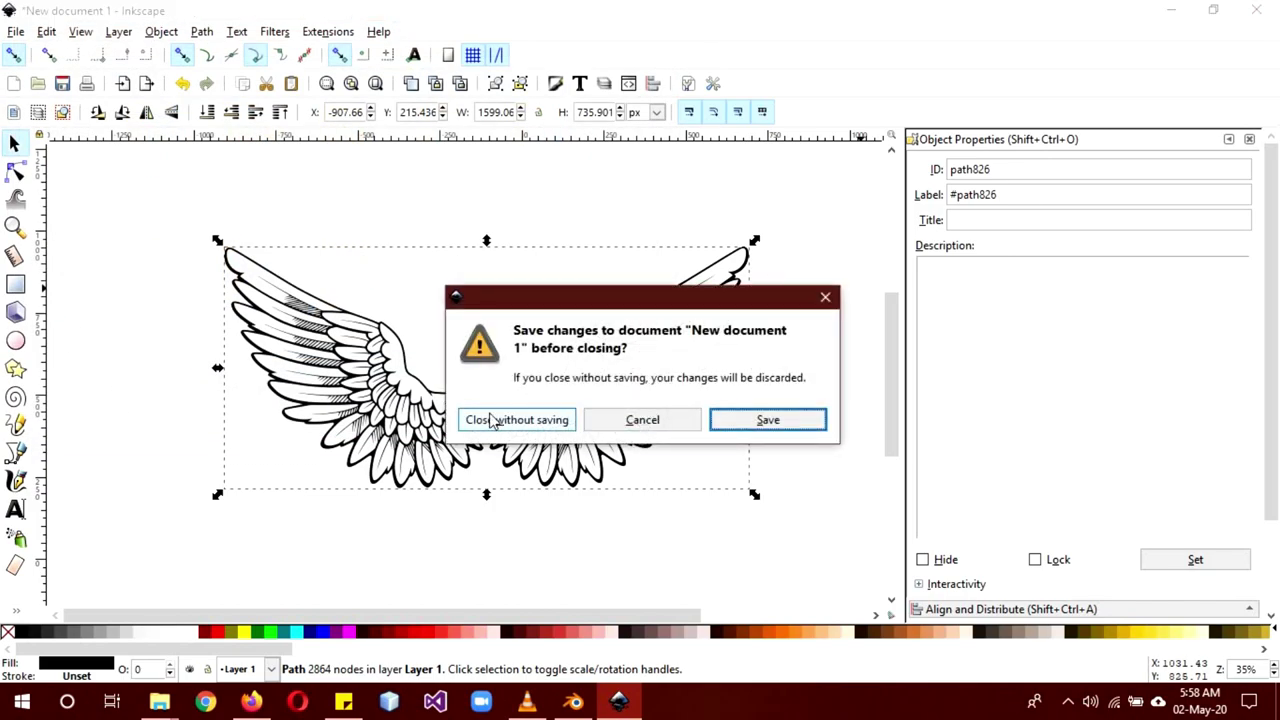
Discard the Inkscape changes and delete Blender's default cube.
left_click(491, 420)
key("Delete")
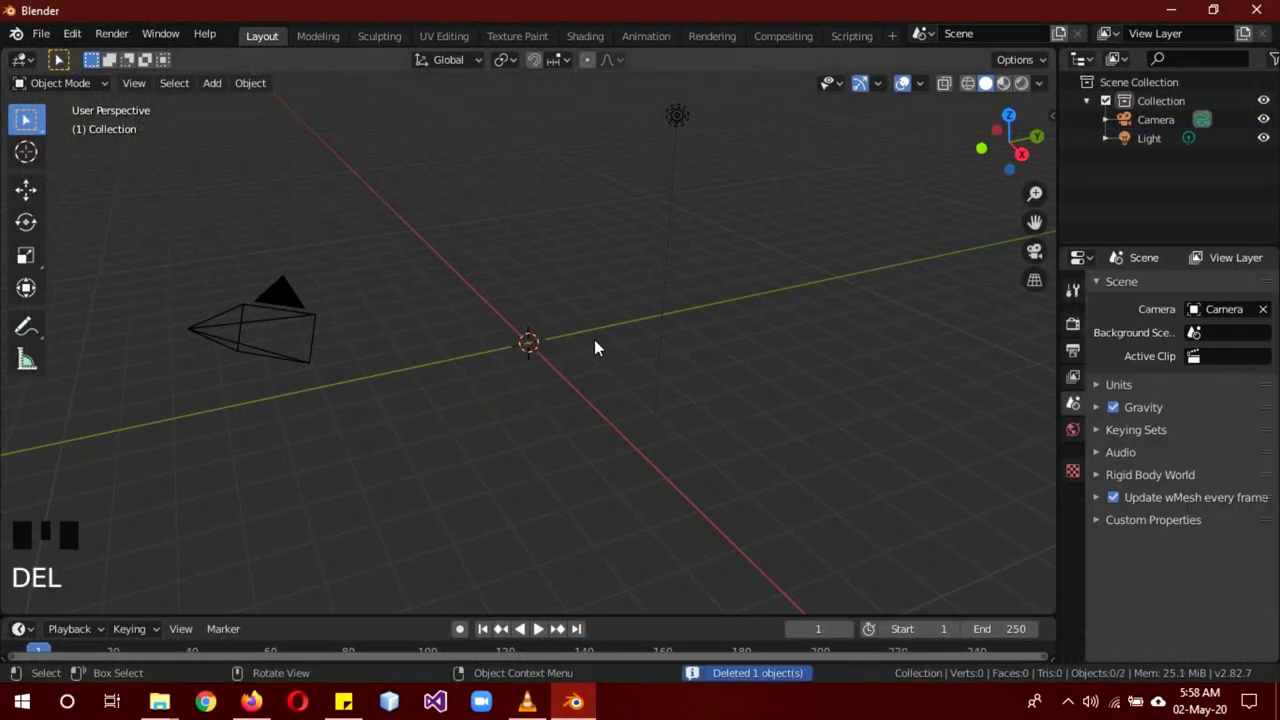
middle_click_drag(594, 346, 440, 345)
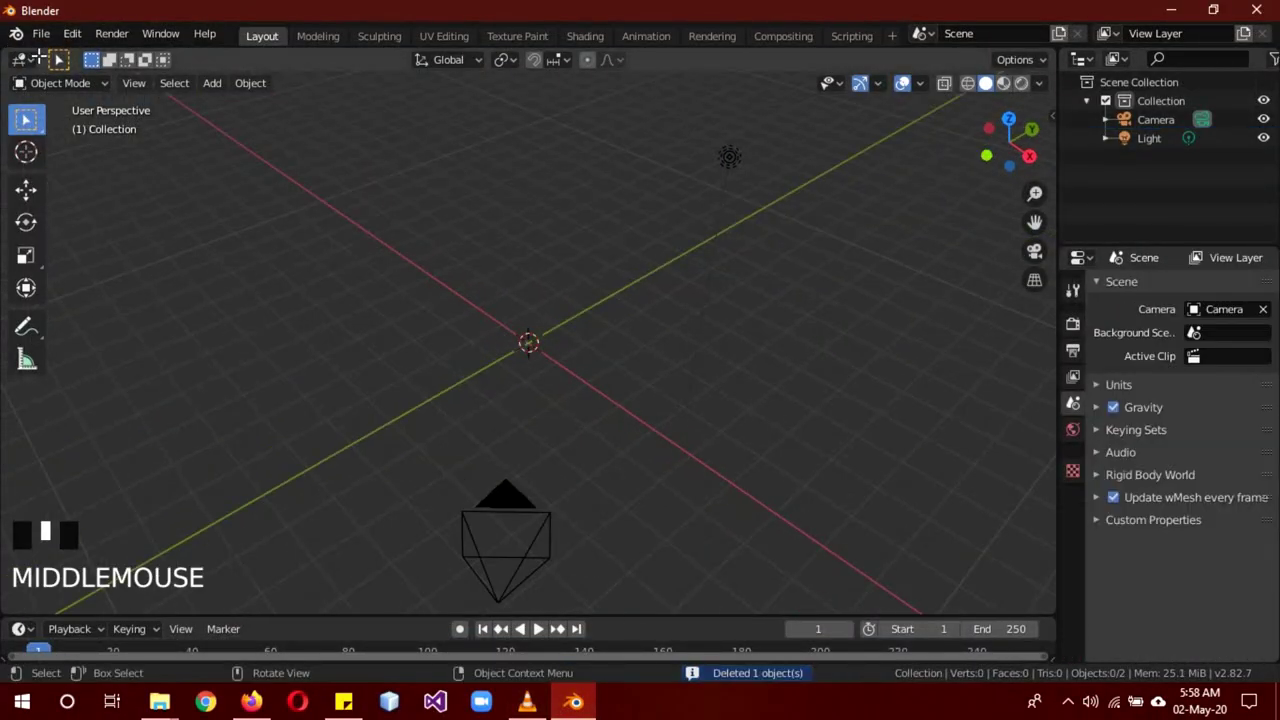
Import wings.svg from the Desktop as a Scalable Vector Graphics file.
left_click(41, 33)
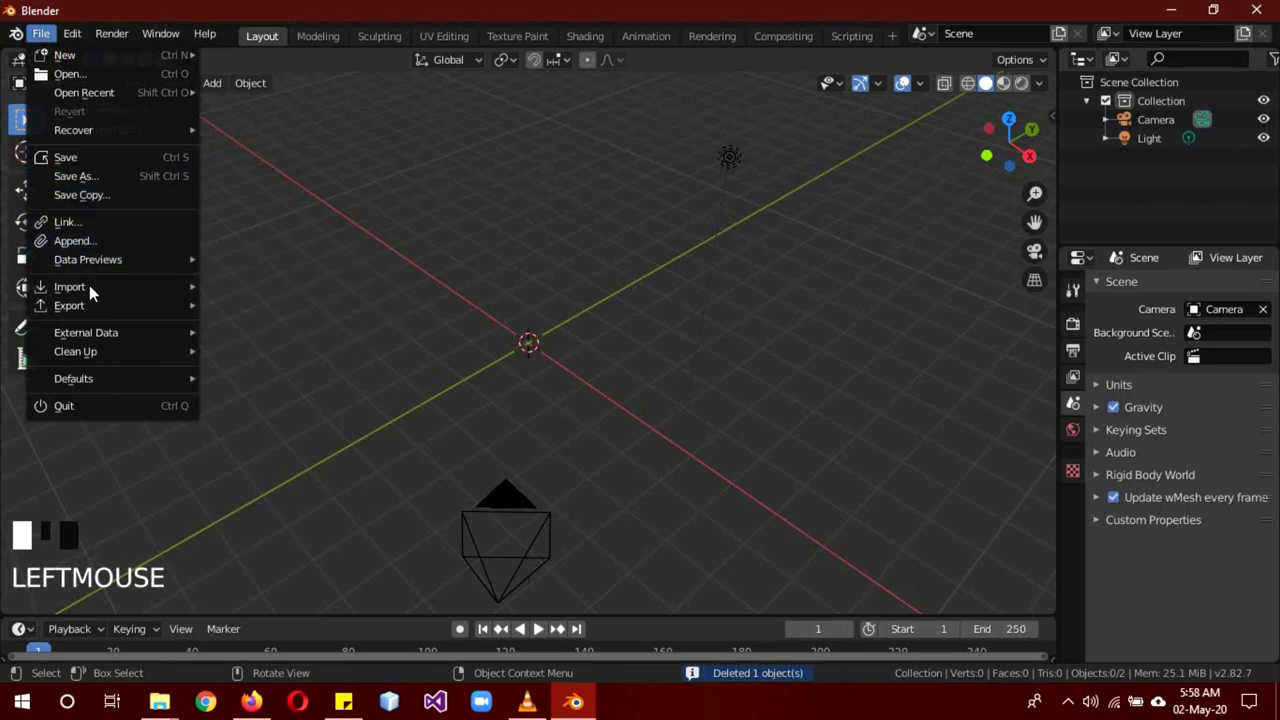
mouse_move(89, 287)
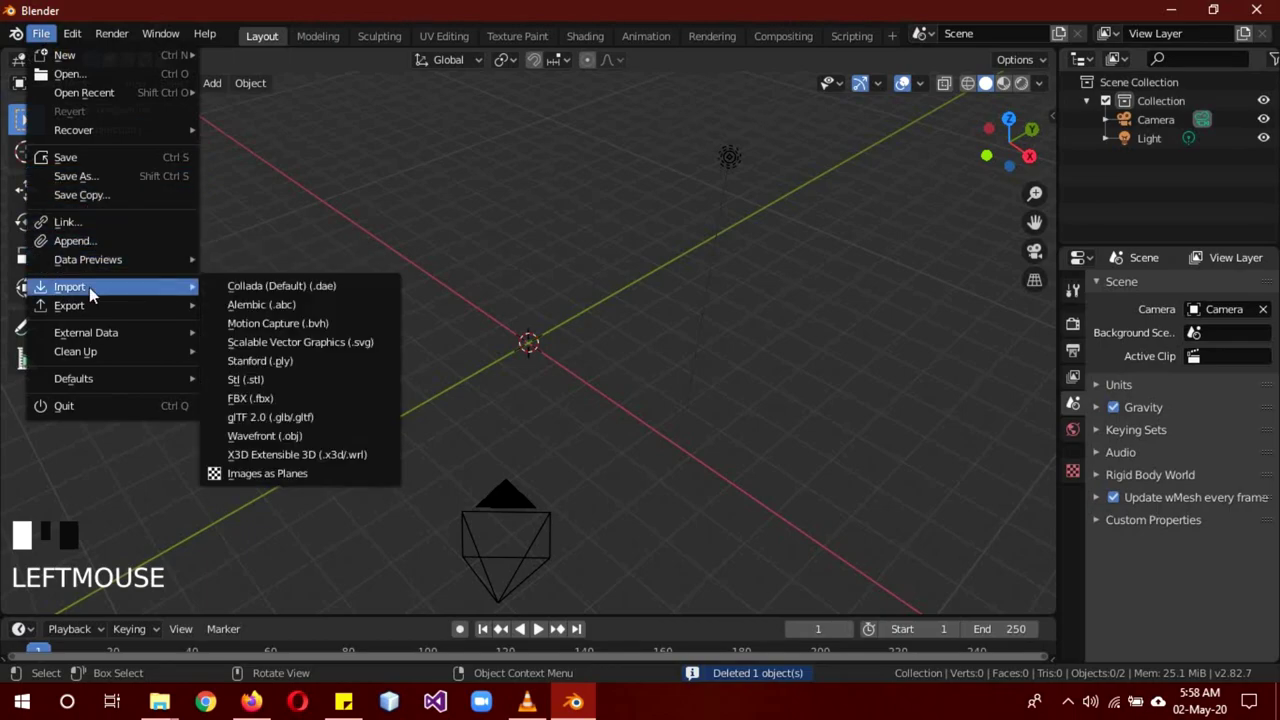
left_click(344, 342)
left_click(240, 275)
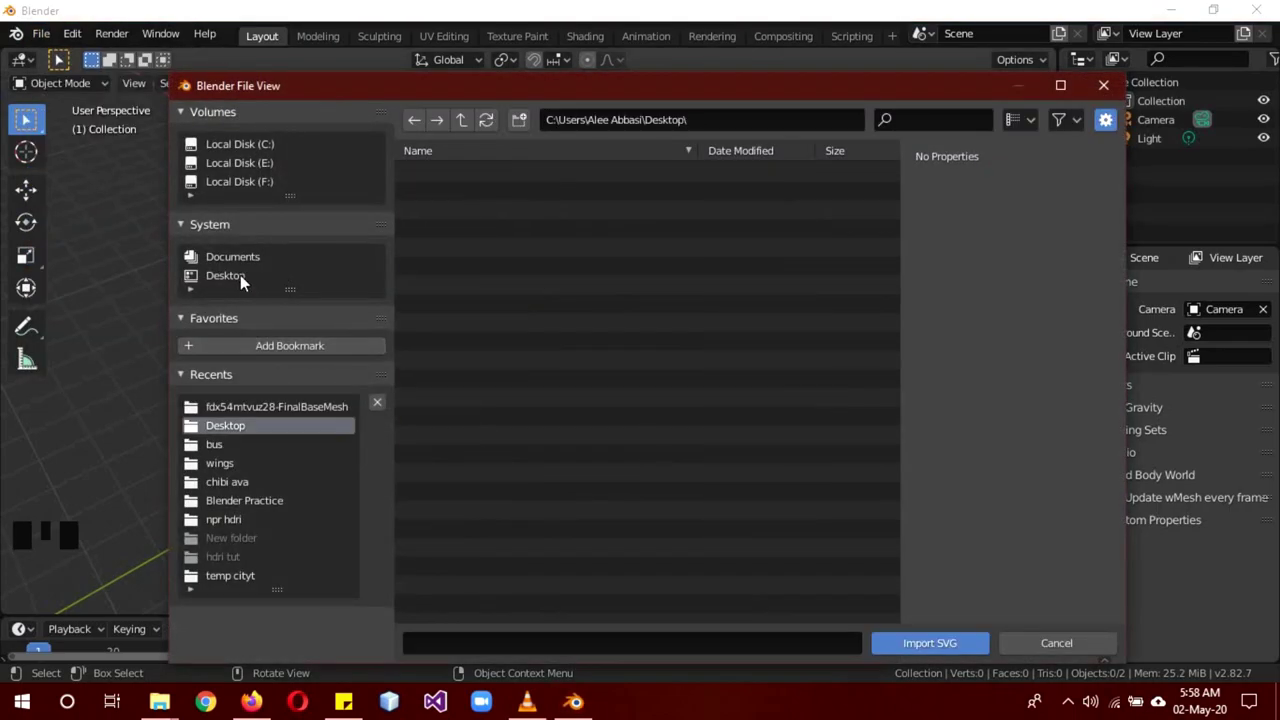
double_click(460, 308)
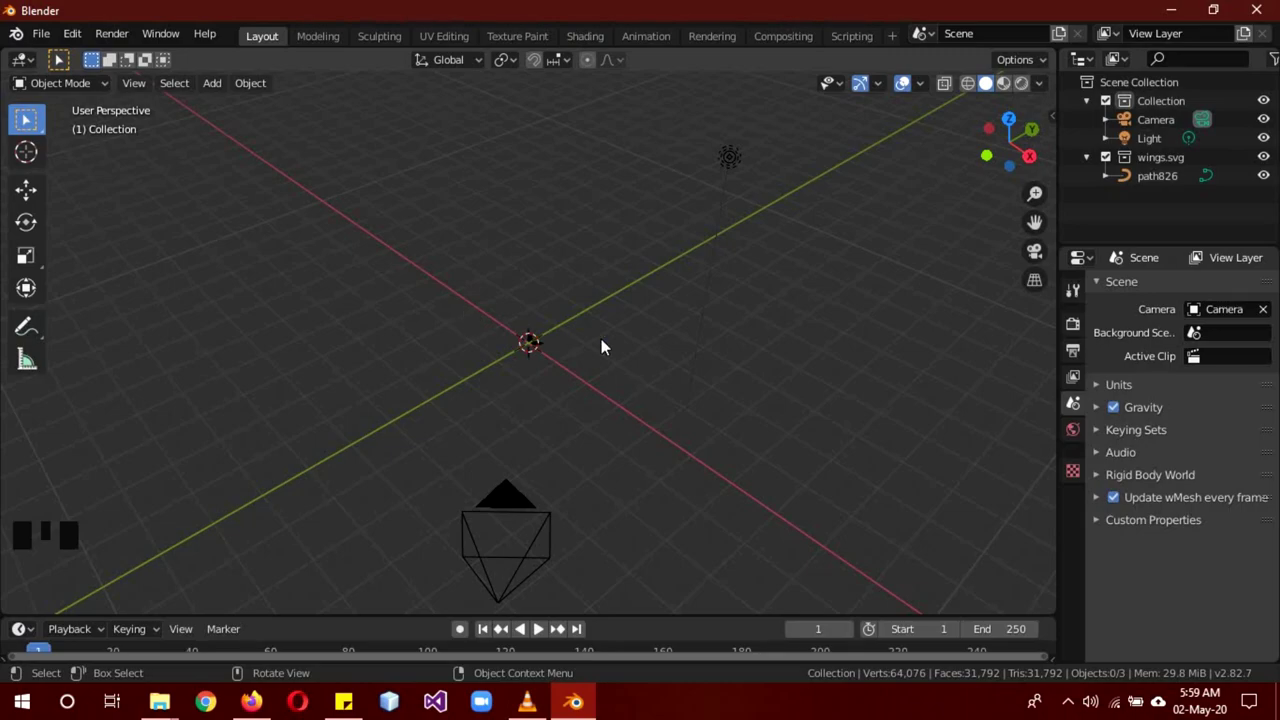
In top view, select the imported wings path and scale it up to 3.466.
key("KP_7")
scroll(601, 346, "up", 5)
scroll(601, 346, "up", 11)
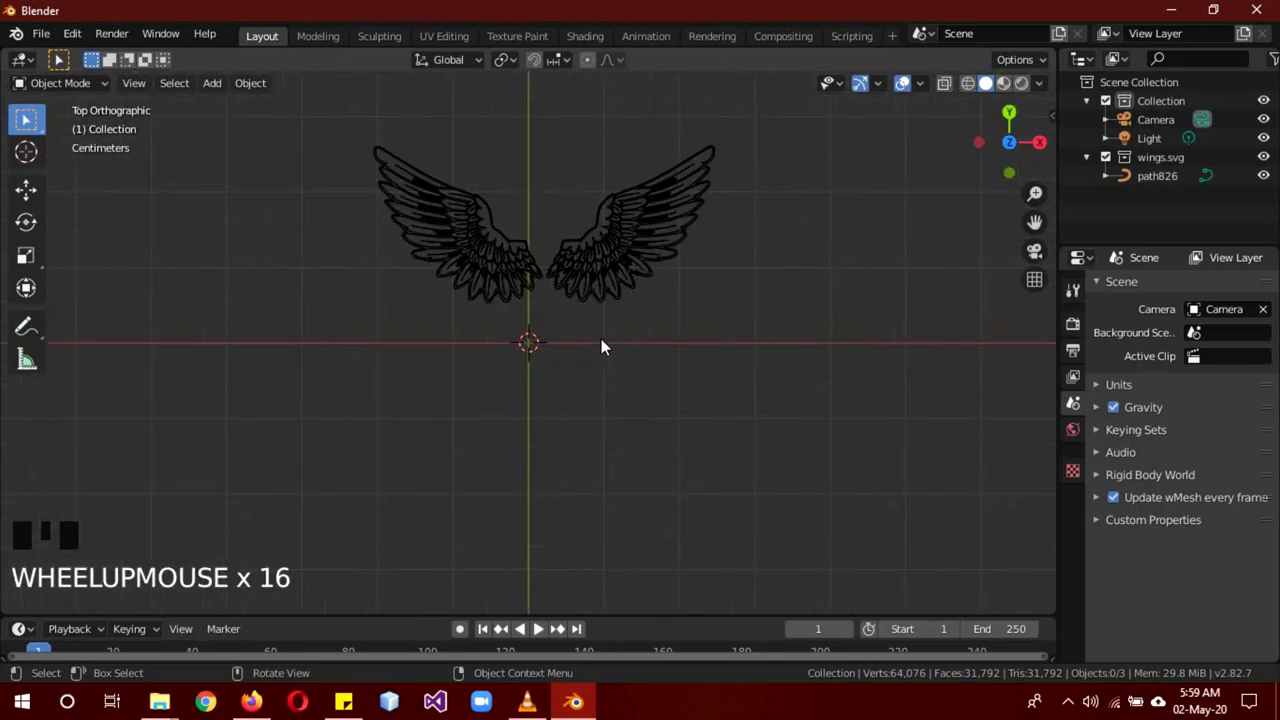
left_click(610, 294)
key("s")
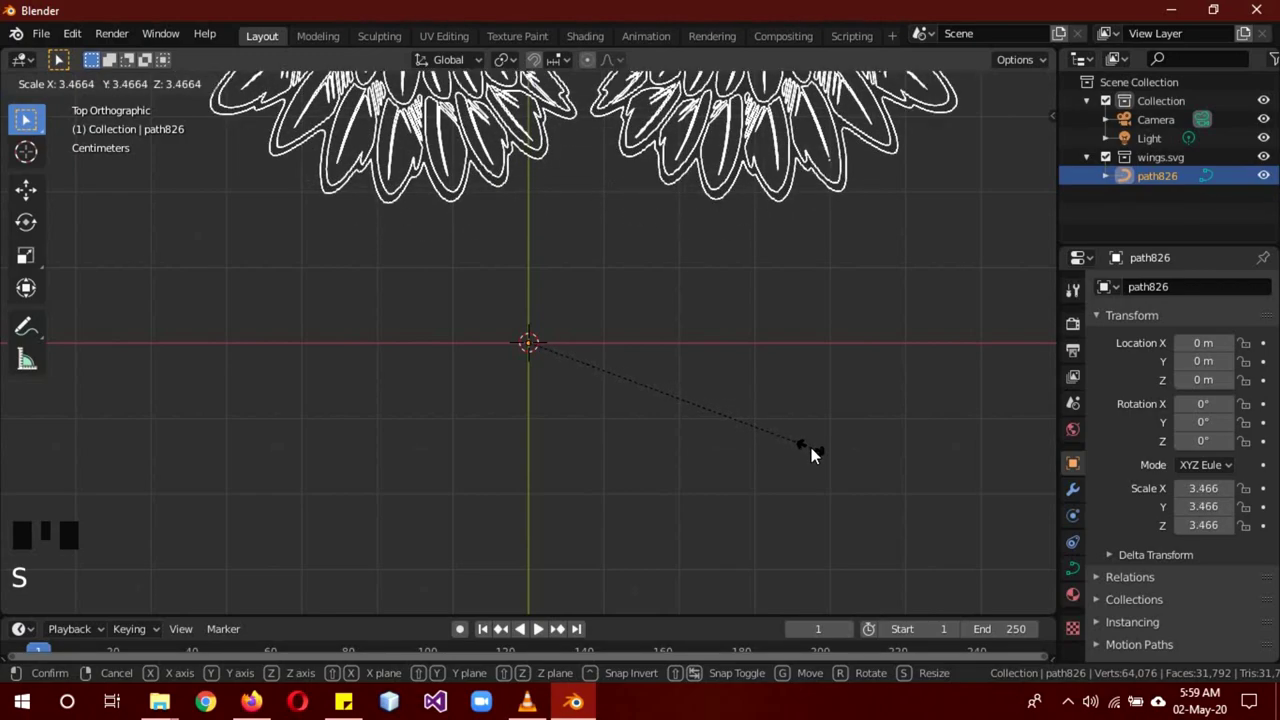
left_click(811, 455)
scroll(811, 455, "down", 4)
scroll(786, 405, "down", 2)
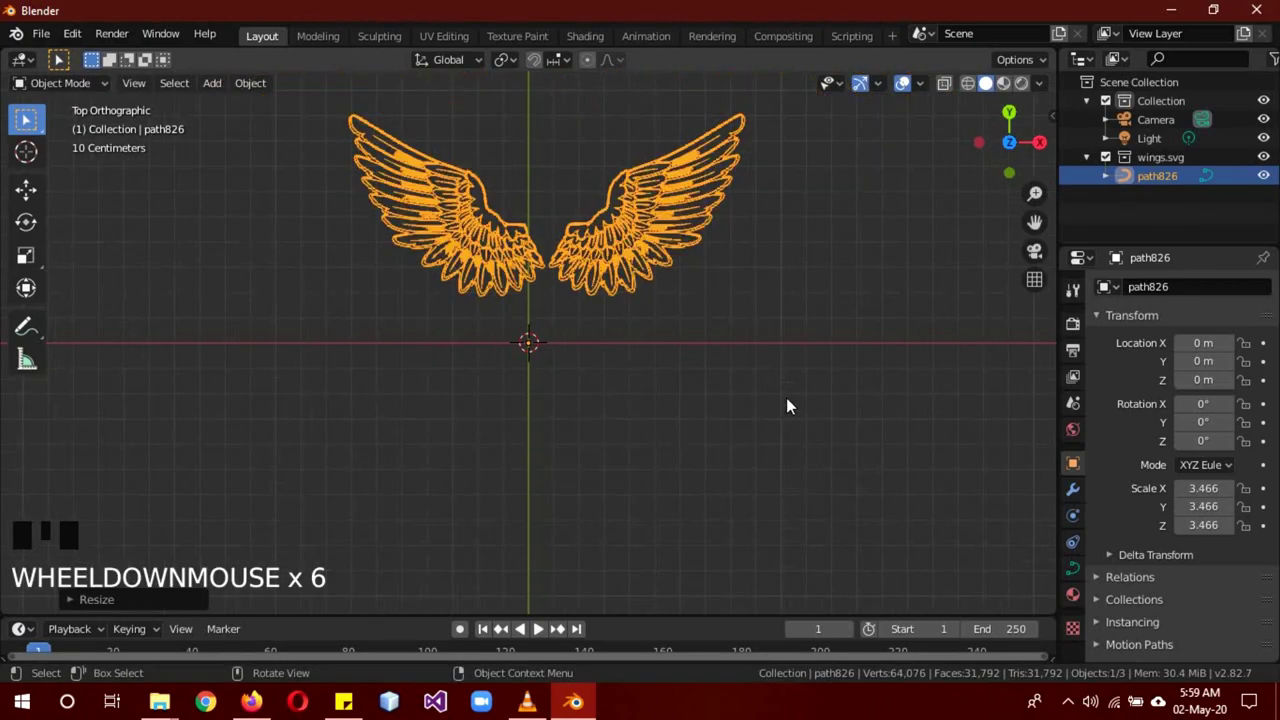
In Edit Mode, box-select the left wing's points and delete those vertices.
key("Tab")
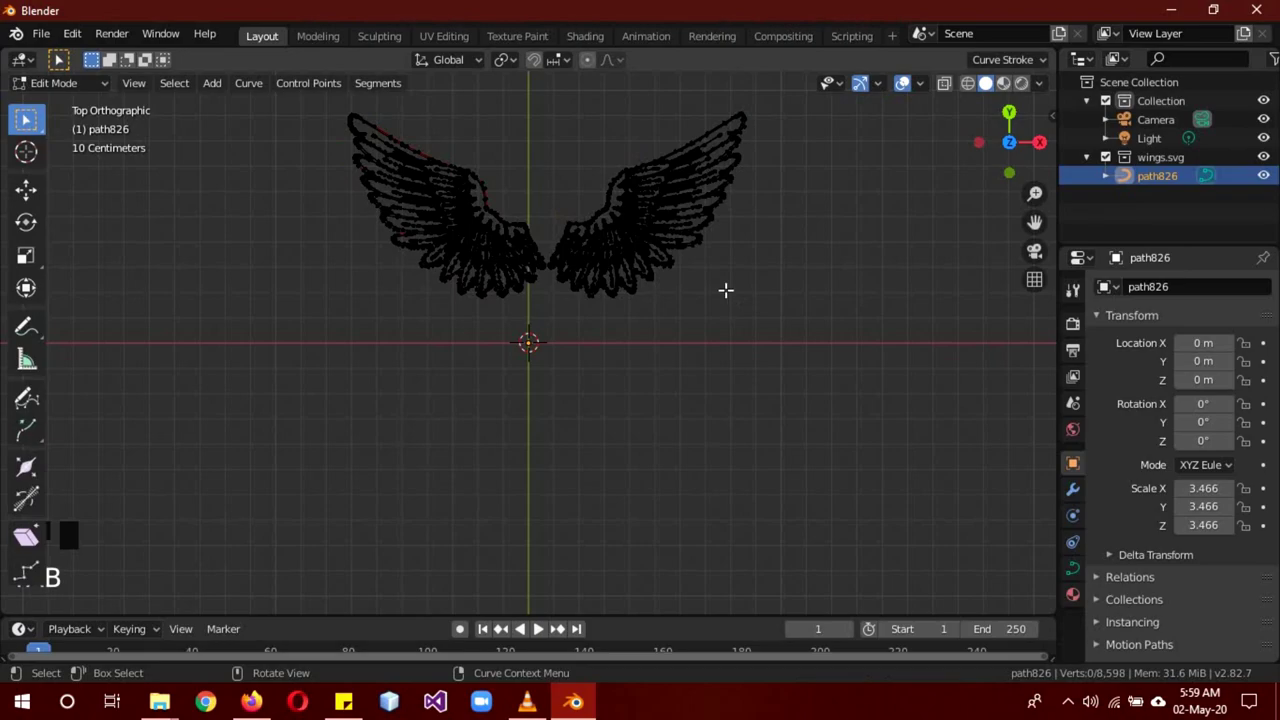
key("b")
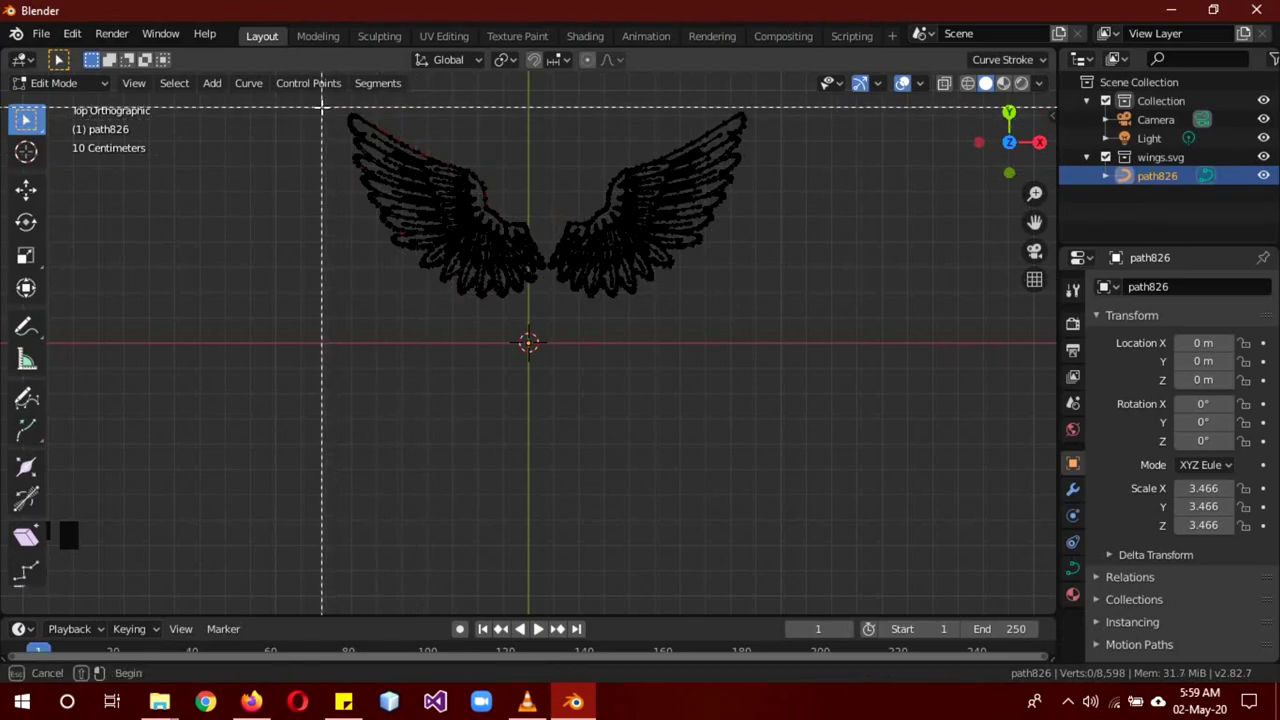
left_click_drag(320, 98, 552, 358)
key("x")
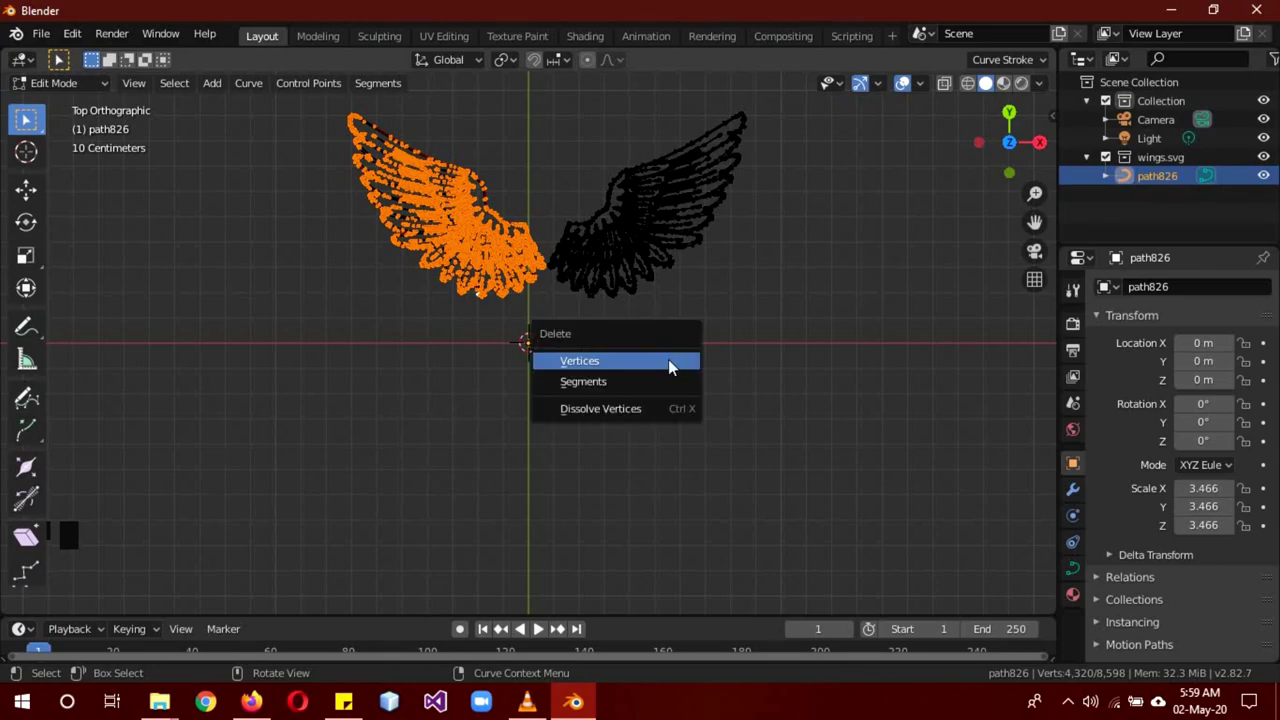
left_click(670, 366)
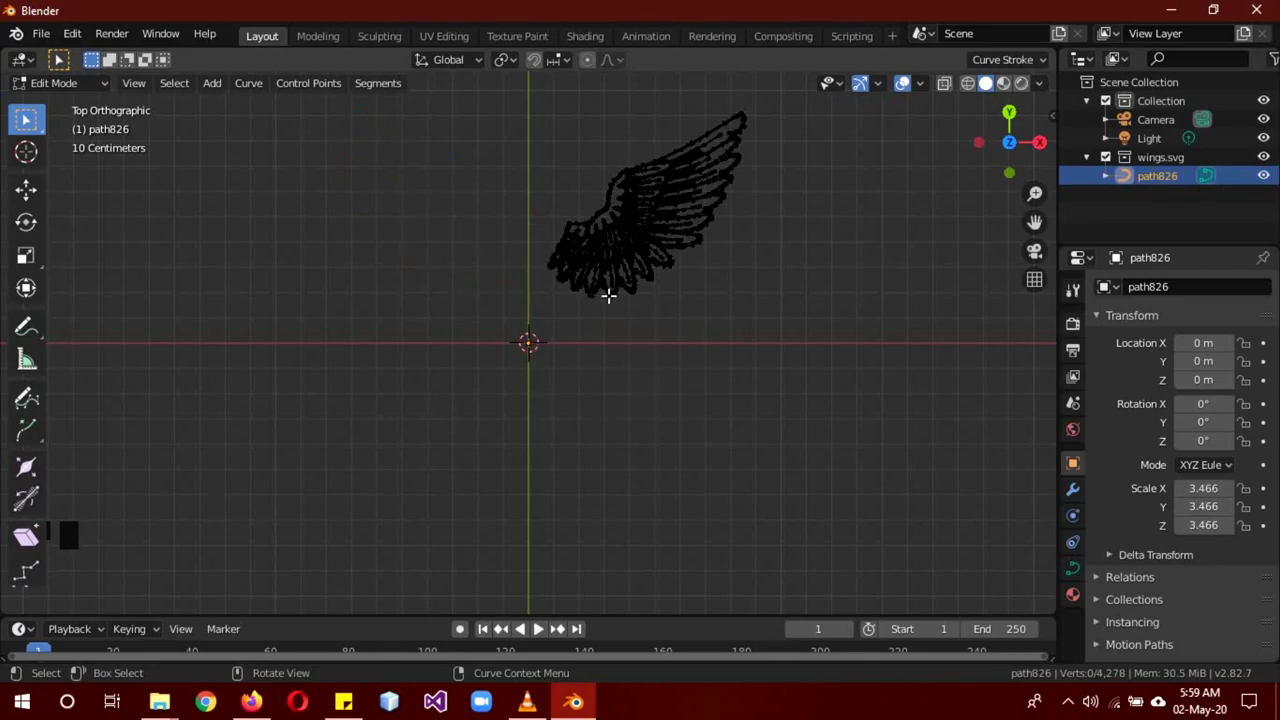
scroll(606, 294, "up", 5)
scroll(630, 300, "down", 3)
scroll(729, 328, "down", 3)
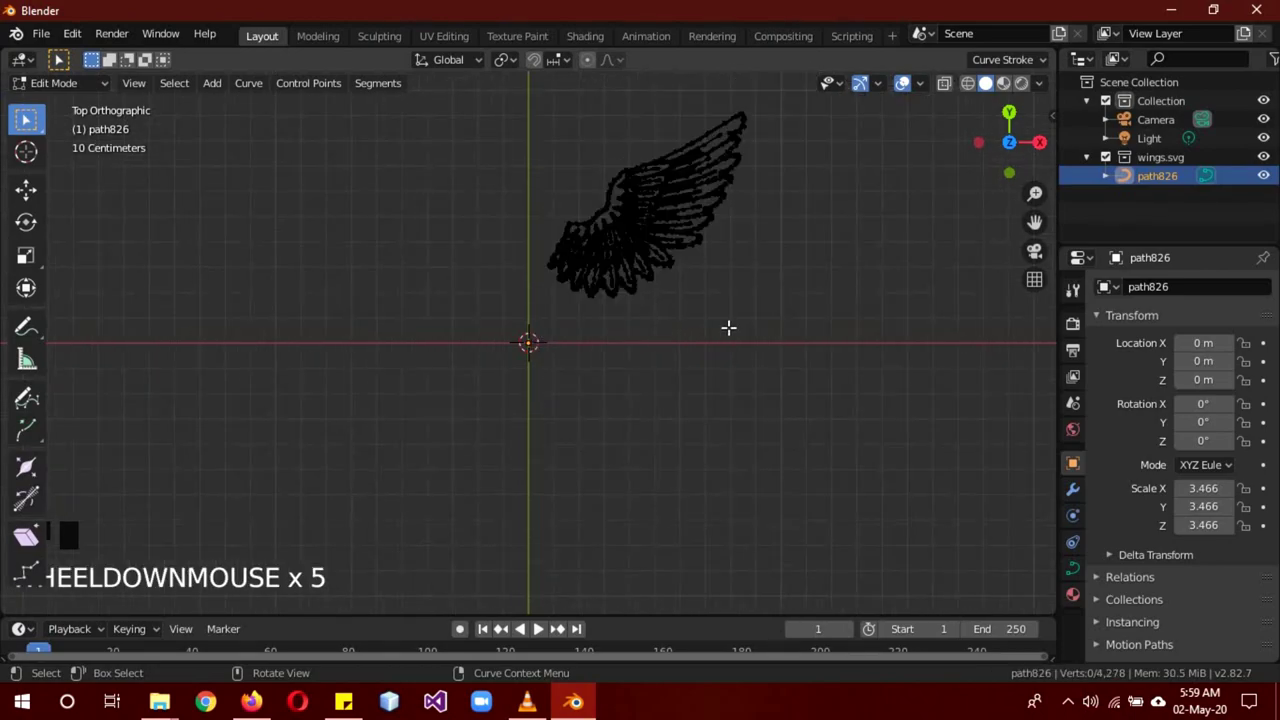
Select all remaining points and move the wing down along Y so its base meets the origin.
key("a")
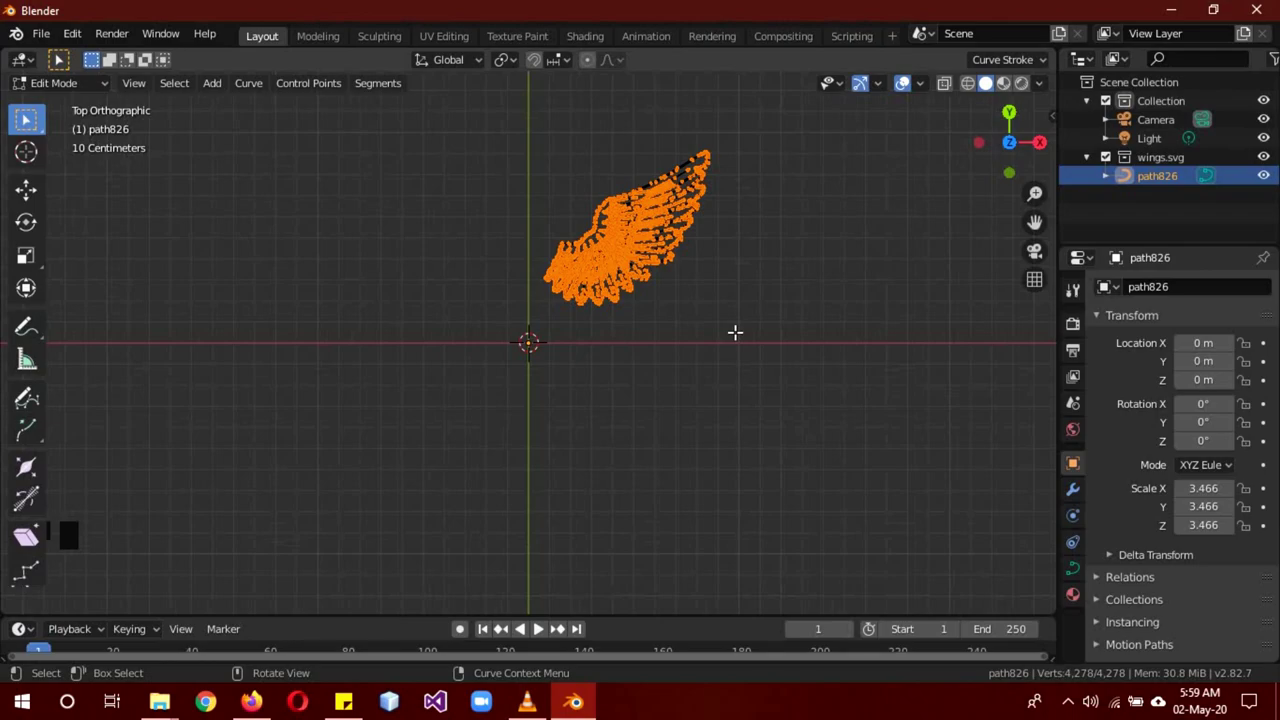
right_click(735, 332)
key("g")
key("y")
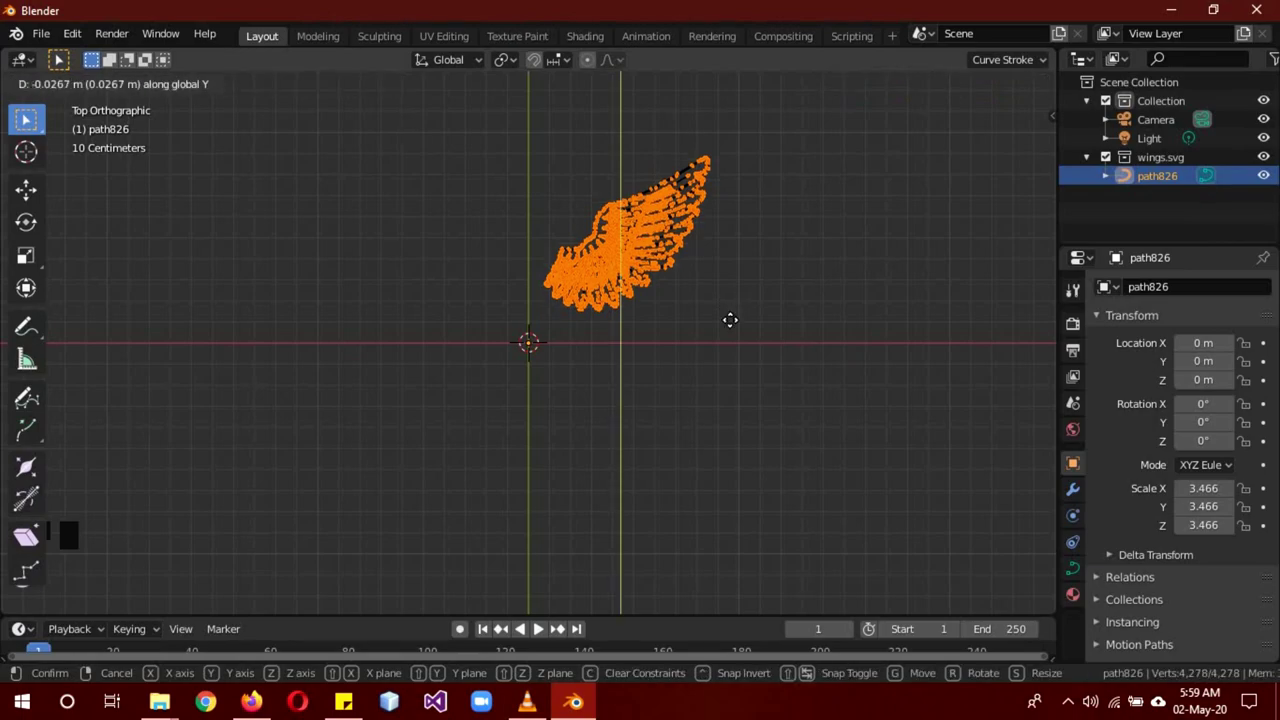
left_click(732, 381)
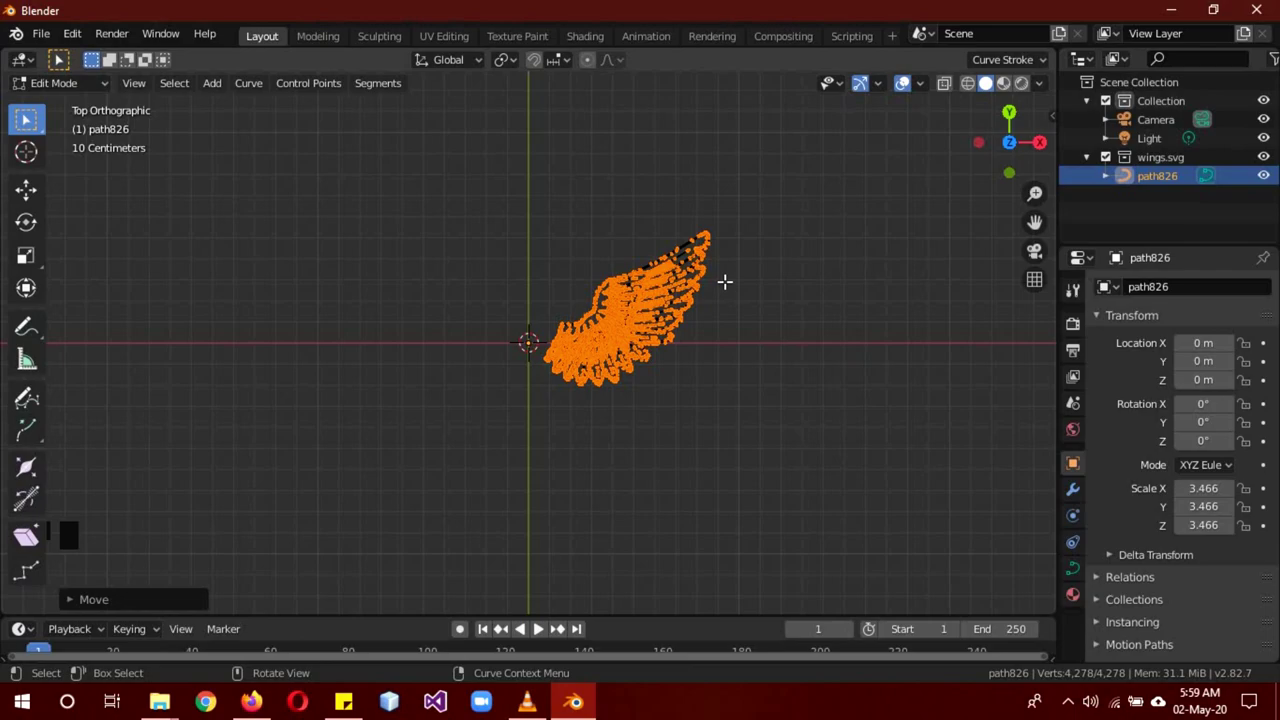
key("g")
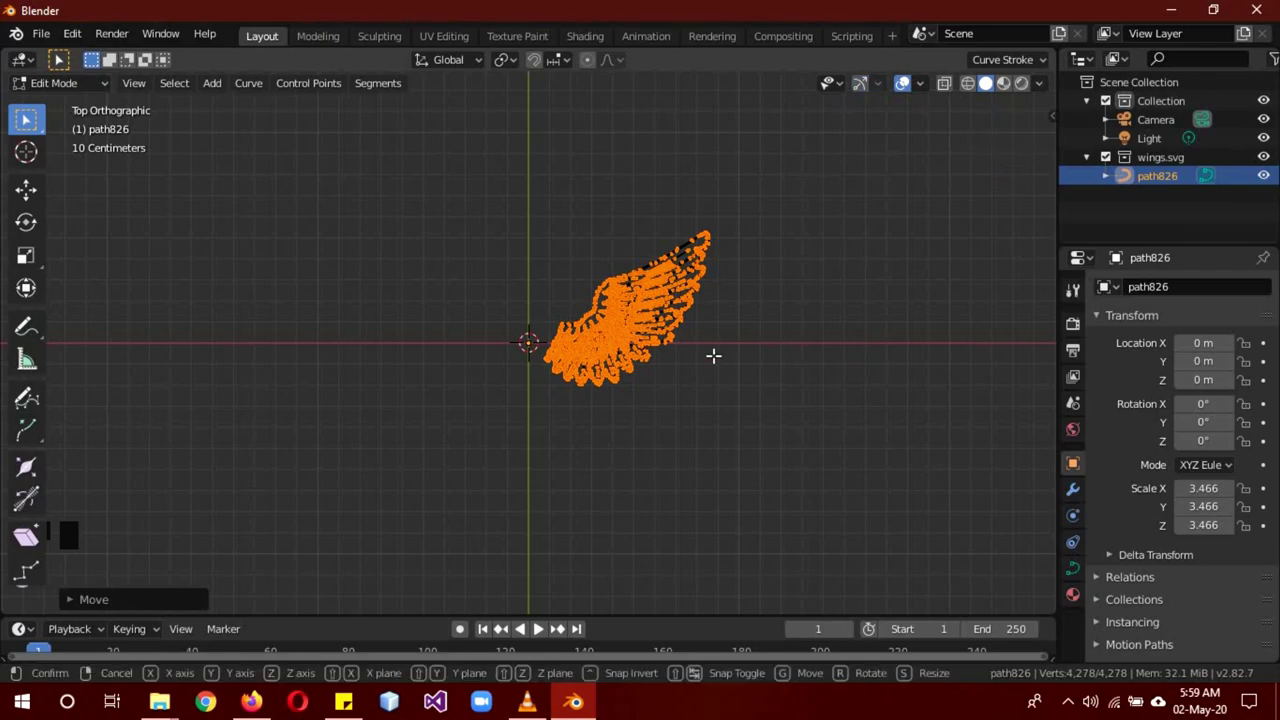
key("x")
right_click(804, 353)
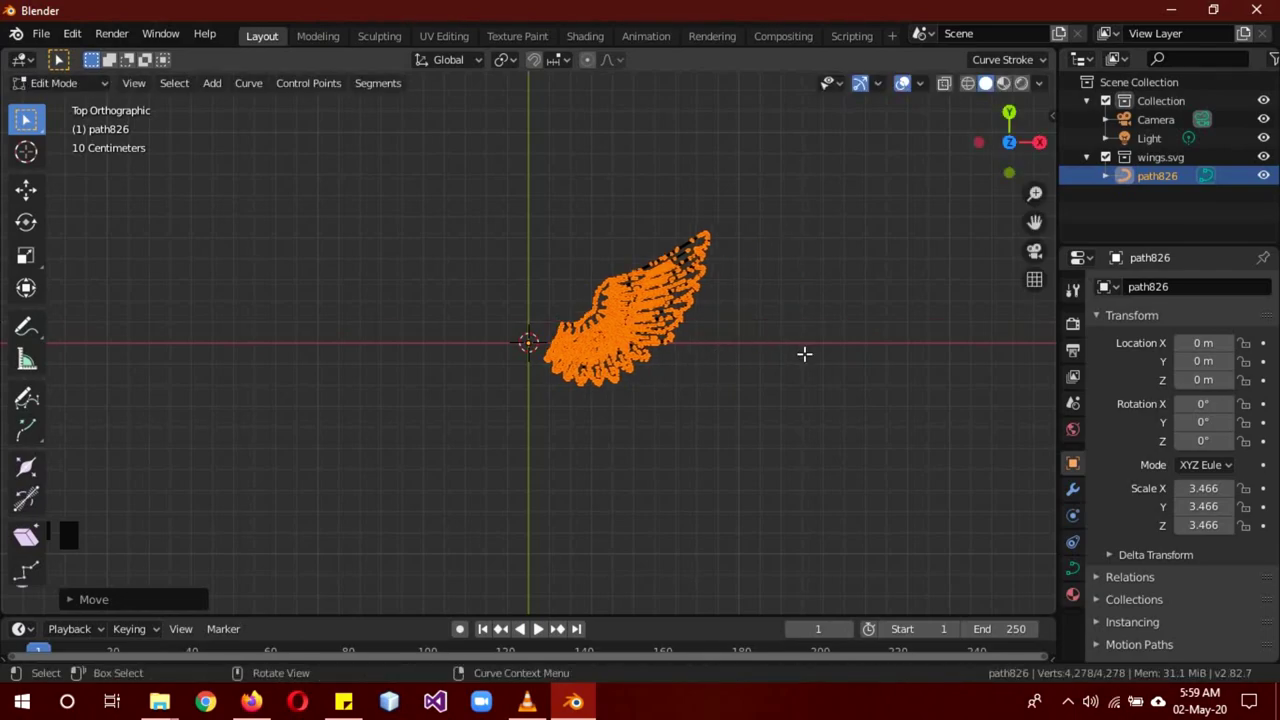
Back in Object Mode, rotate the wing 90° about X so it stands upright.
key("Tab")
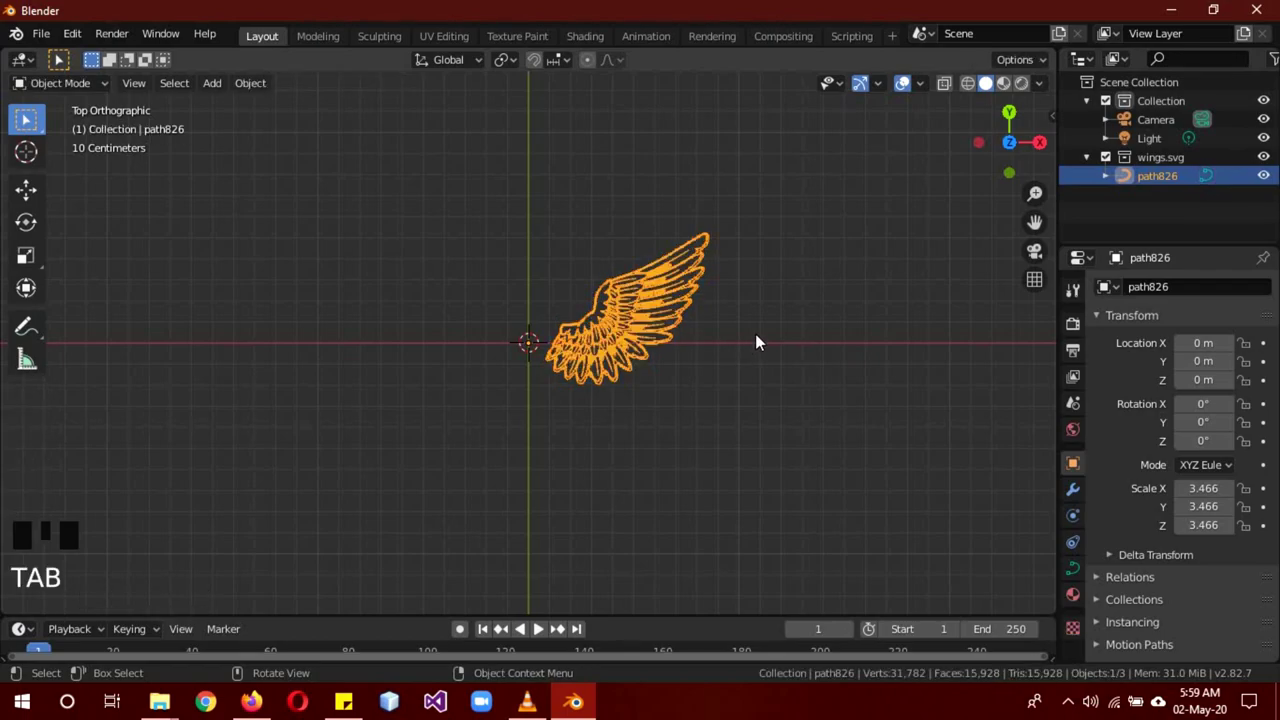
type("rx90")
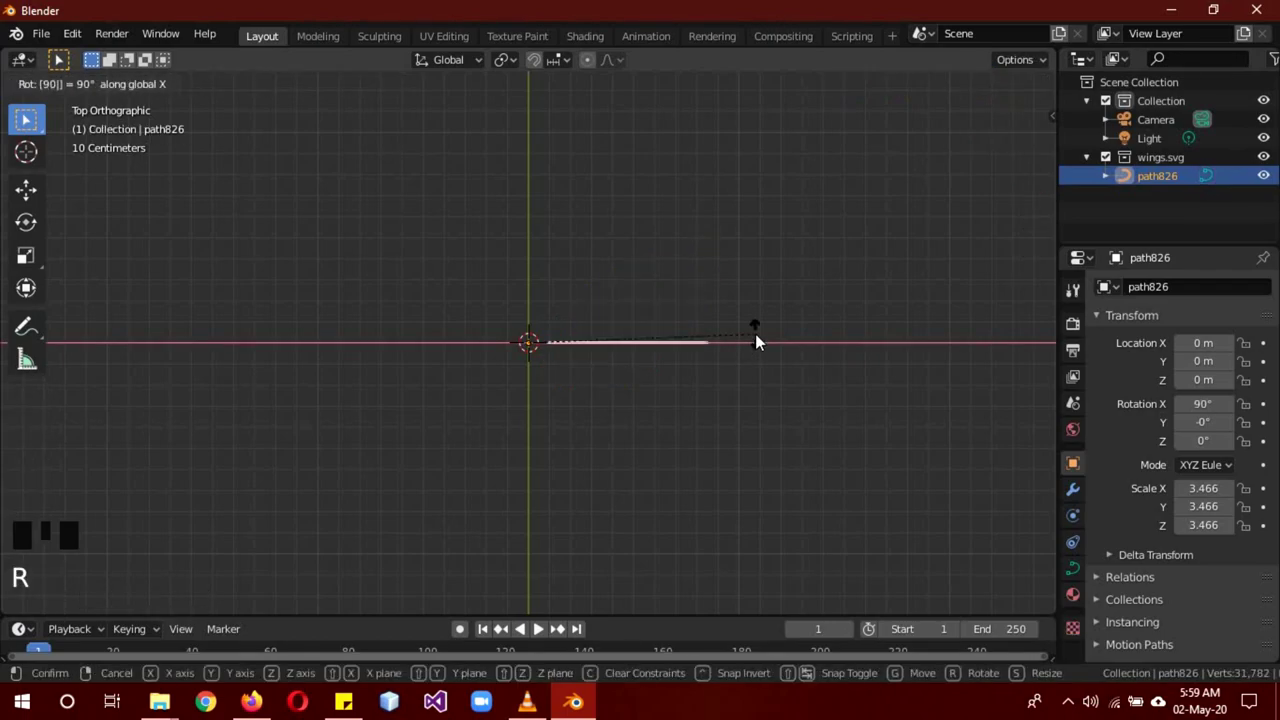
left_click(755, 334)
middle_click_drag(801, 372, 760, 233)
scroll(765, 337, "up", 3)
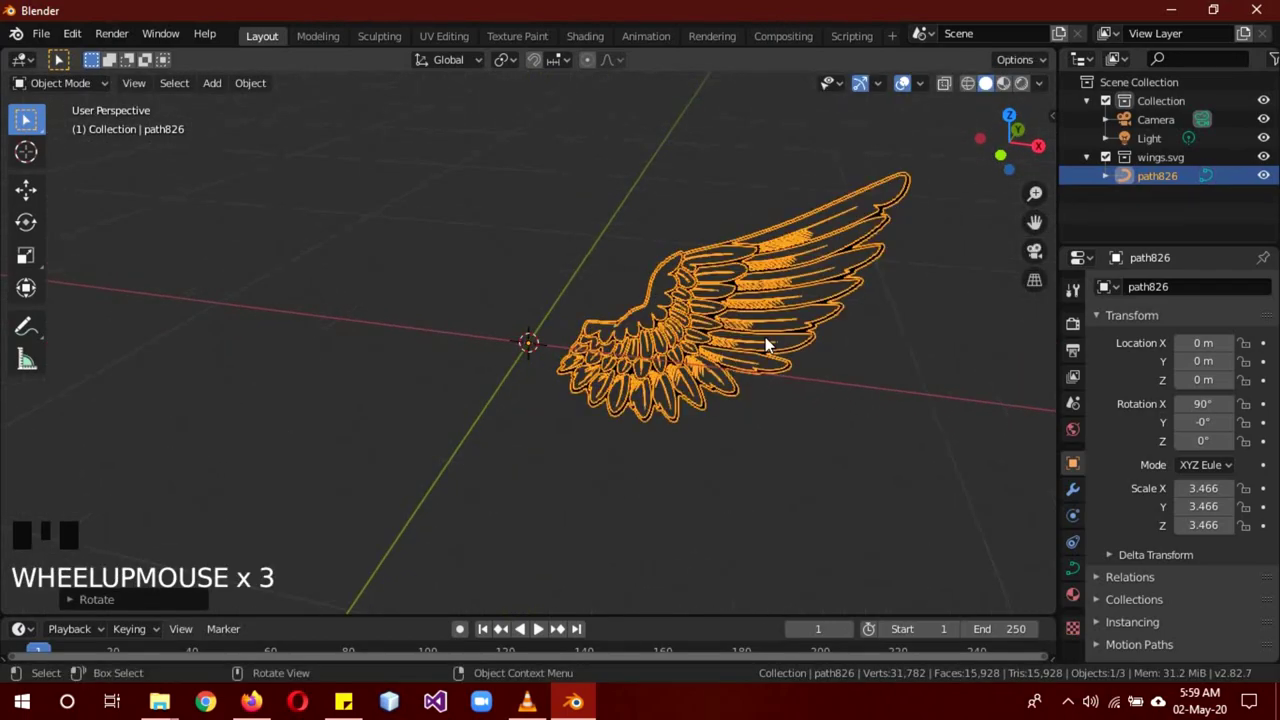
Convert the wing curve to a mesh and select all its vertices in Edit Mode.
left_click(248, 83)
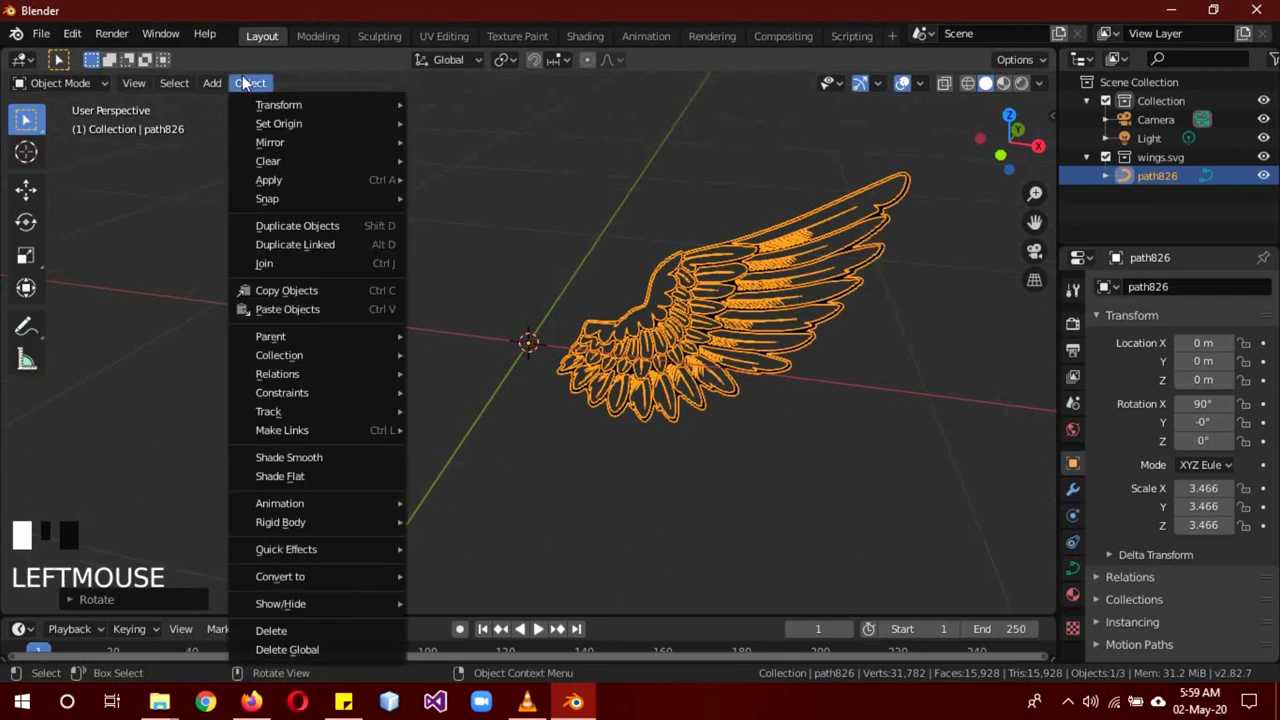
mouse_move(340, 578)
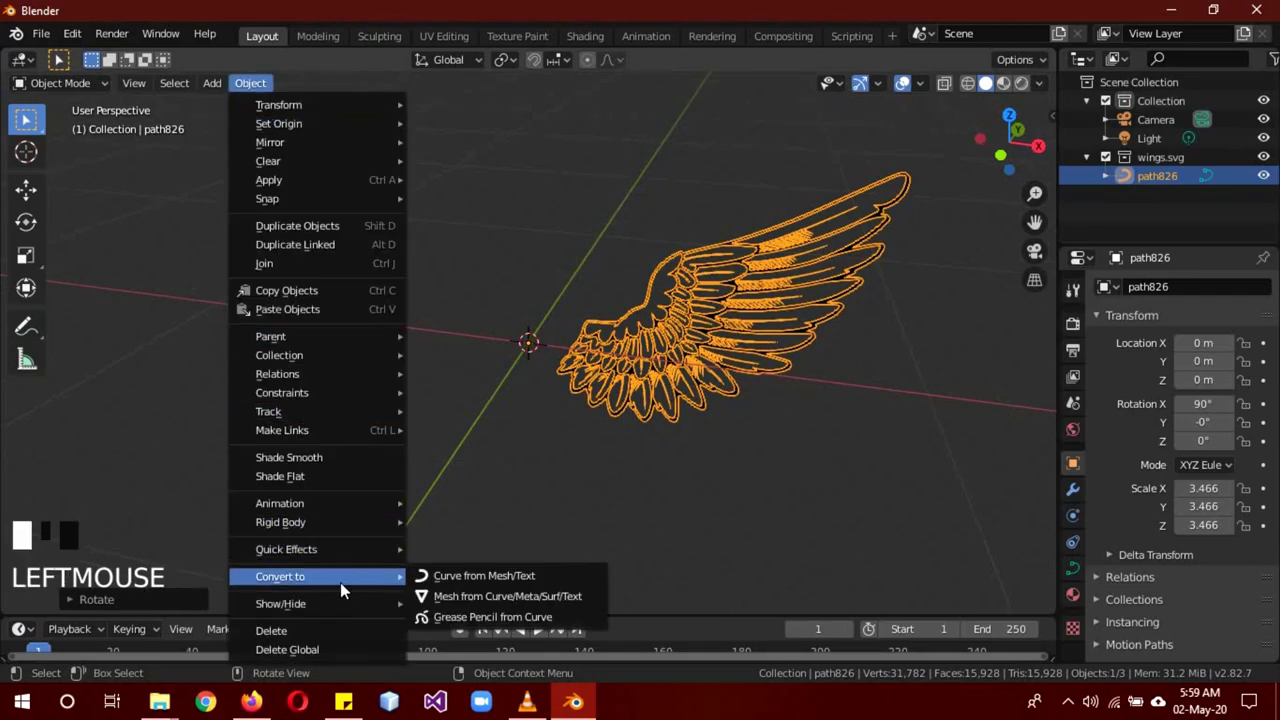
left_click(459, 597)
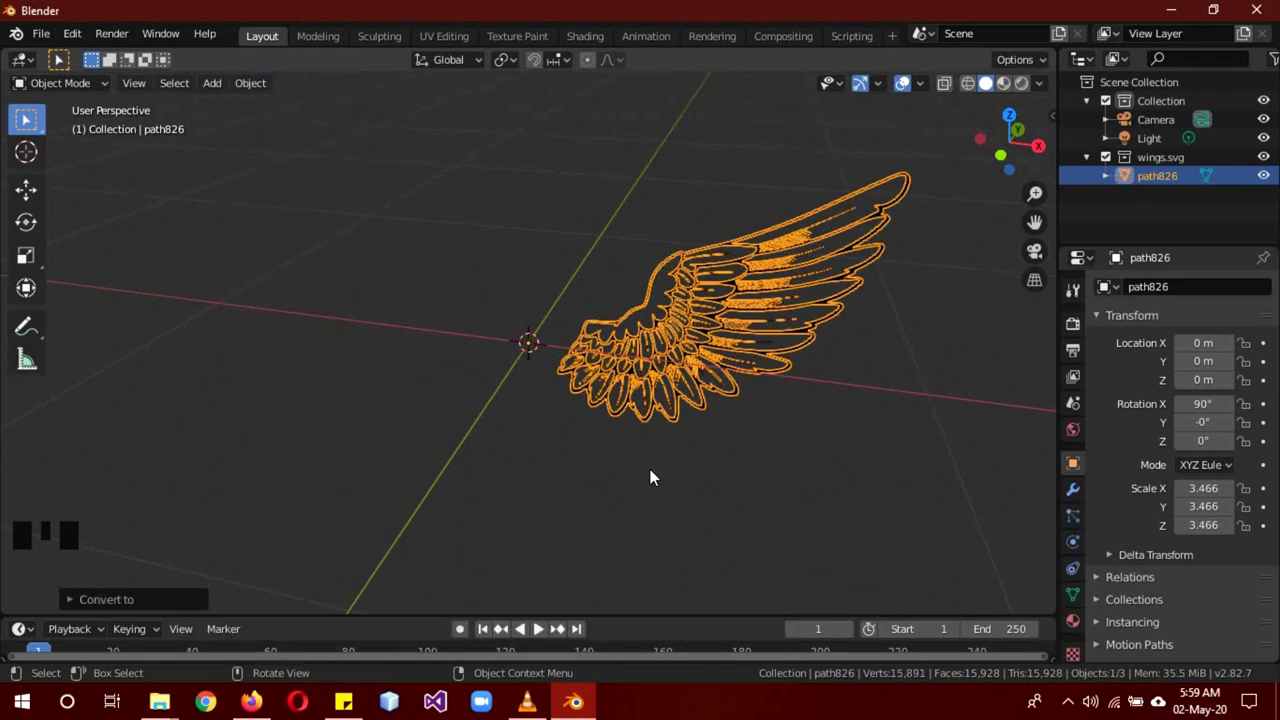
key("Tab")
key("a")
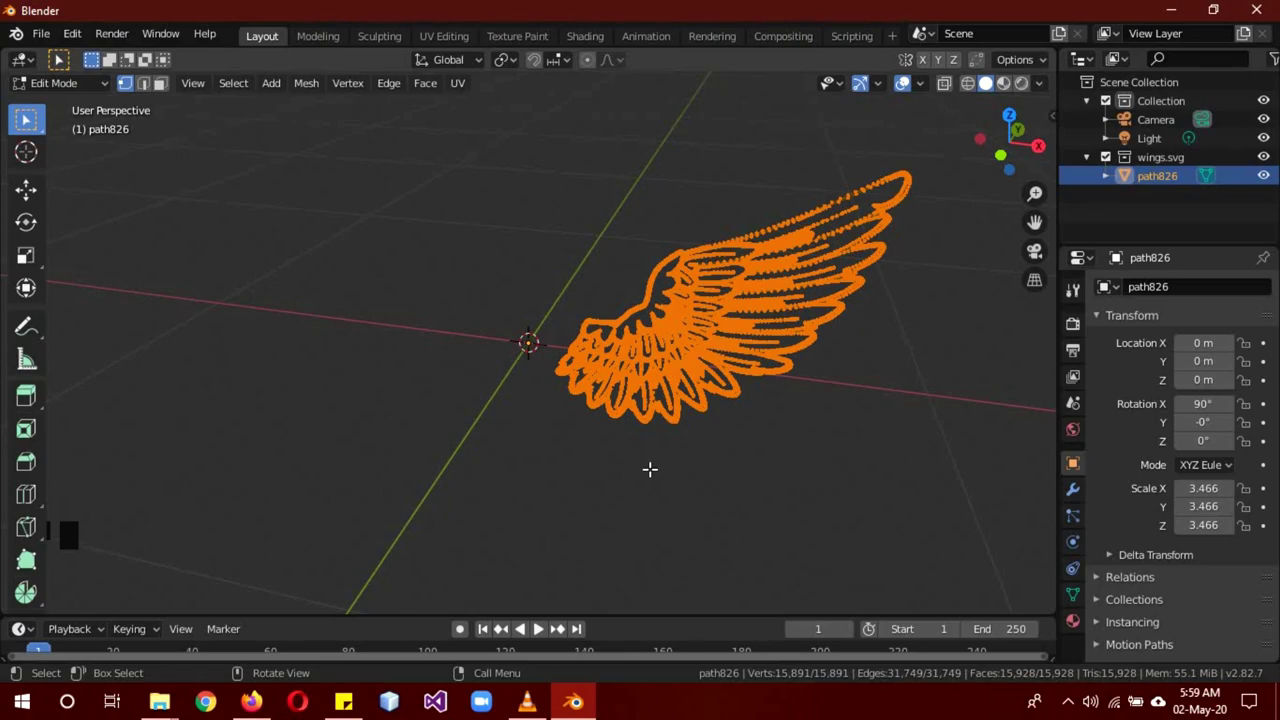
Fill the wing outline with faces and return to Object Mode.
key("f")
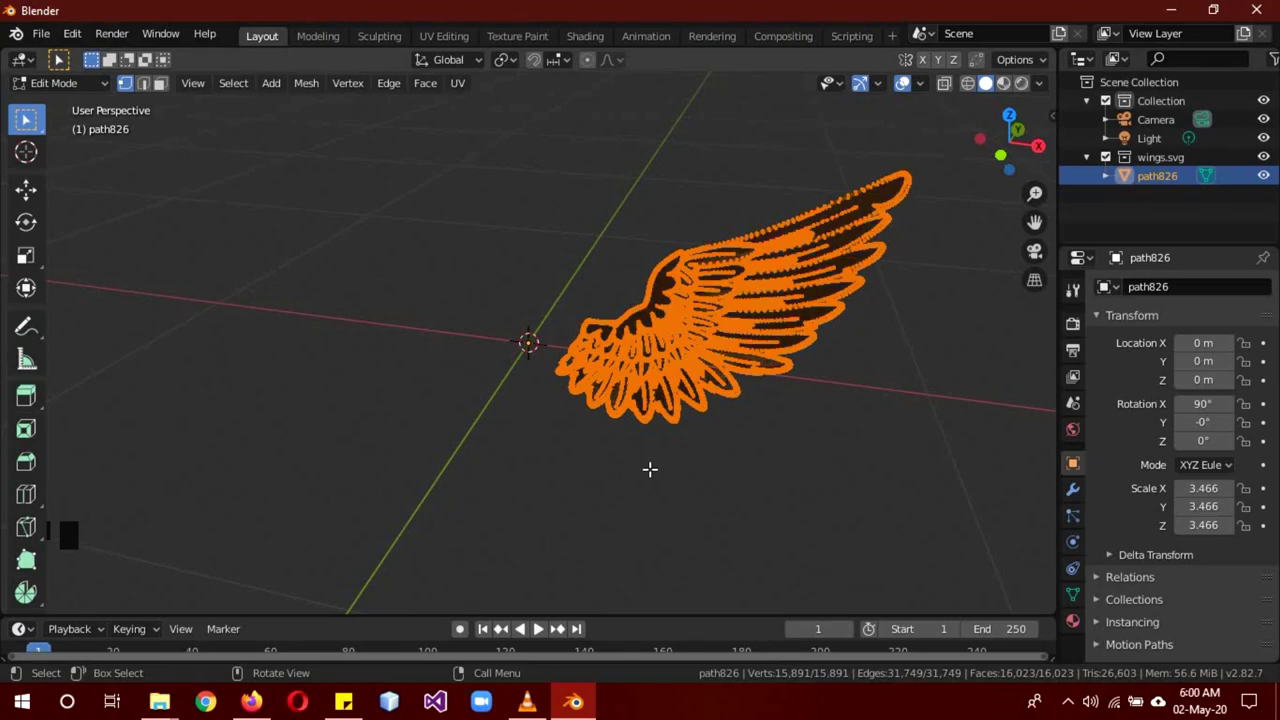
key("Tab")
middle_click_drag(800, 414, 941, 553)
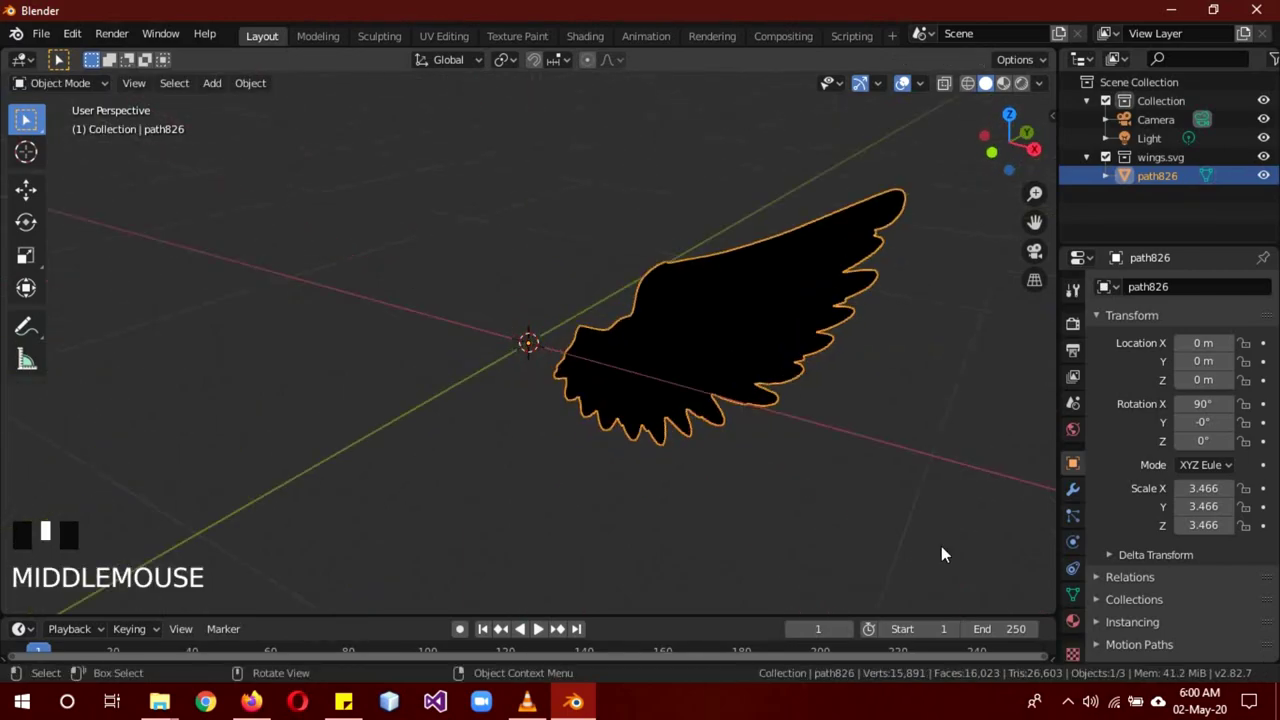
Replace the SVGMat.001 material with a new Emission material on the wing.
left_click(1072, 620)
left_click(1263, 305)
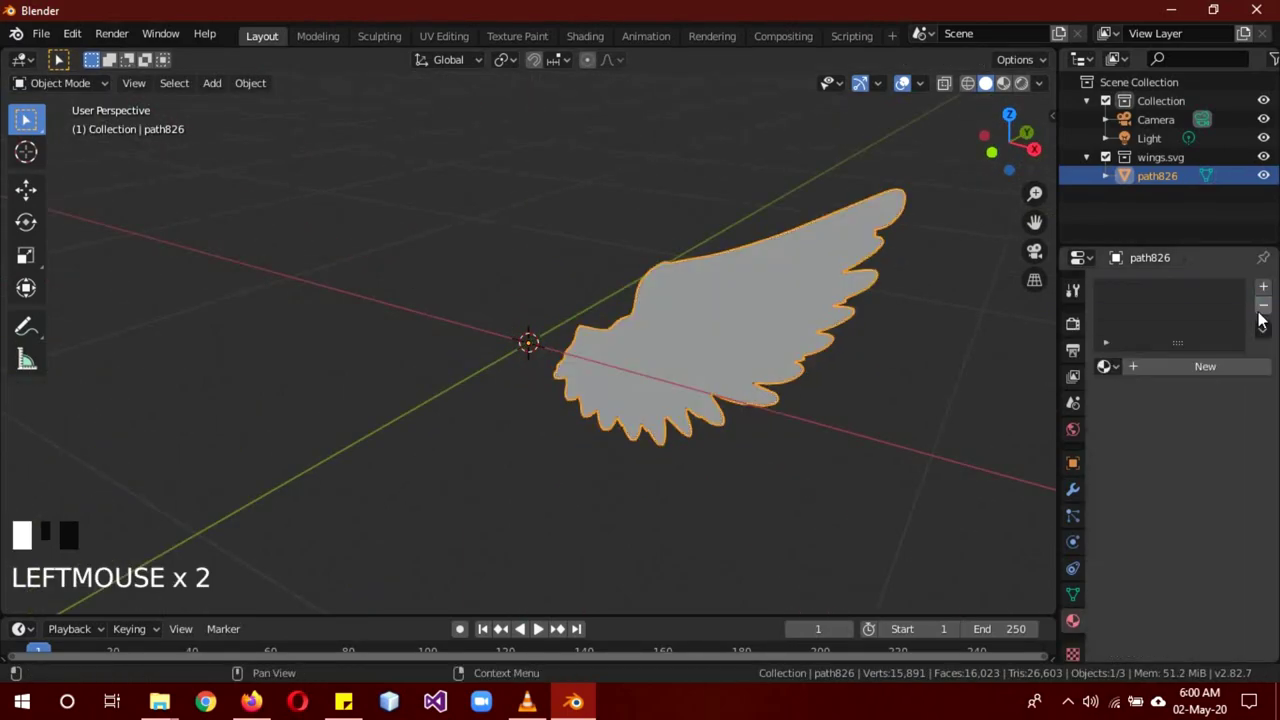
left_click(1206, 367)
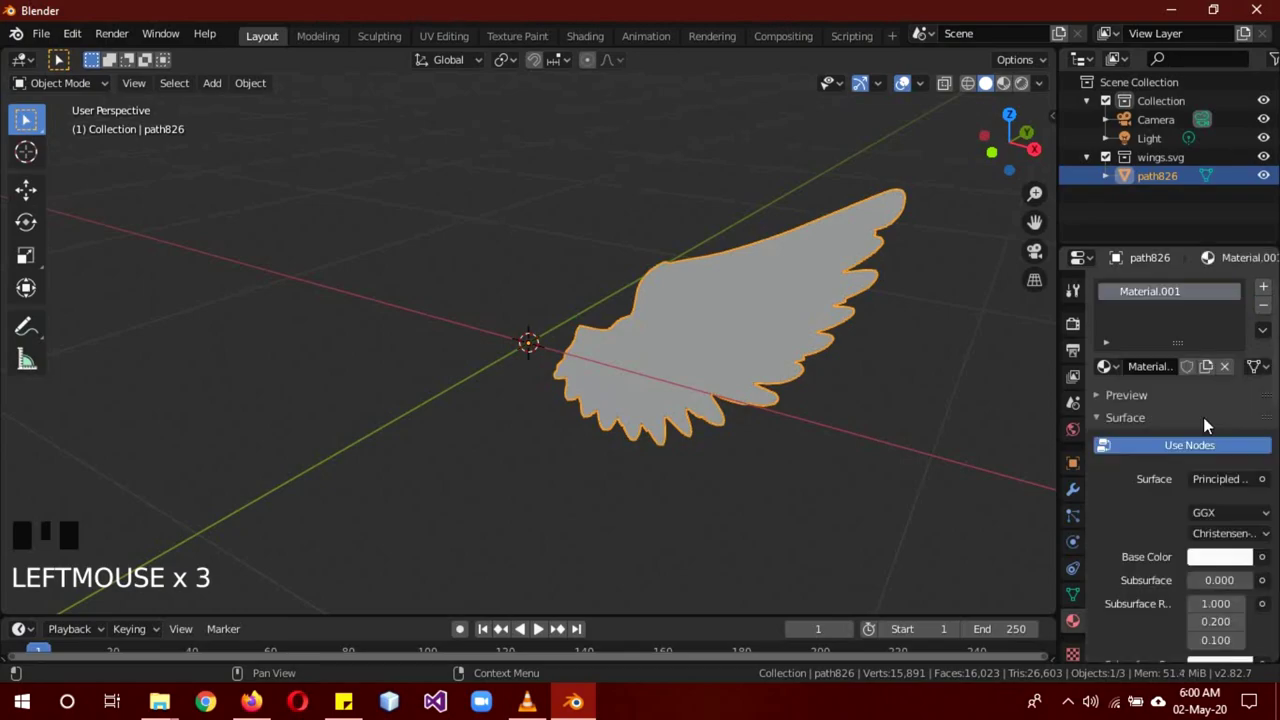
left_click(1217, 476)
left_click(1040, 107)
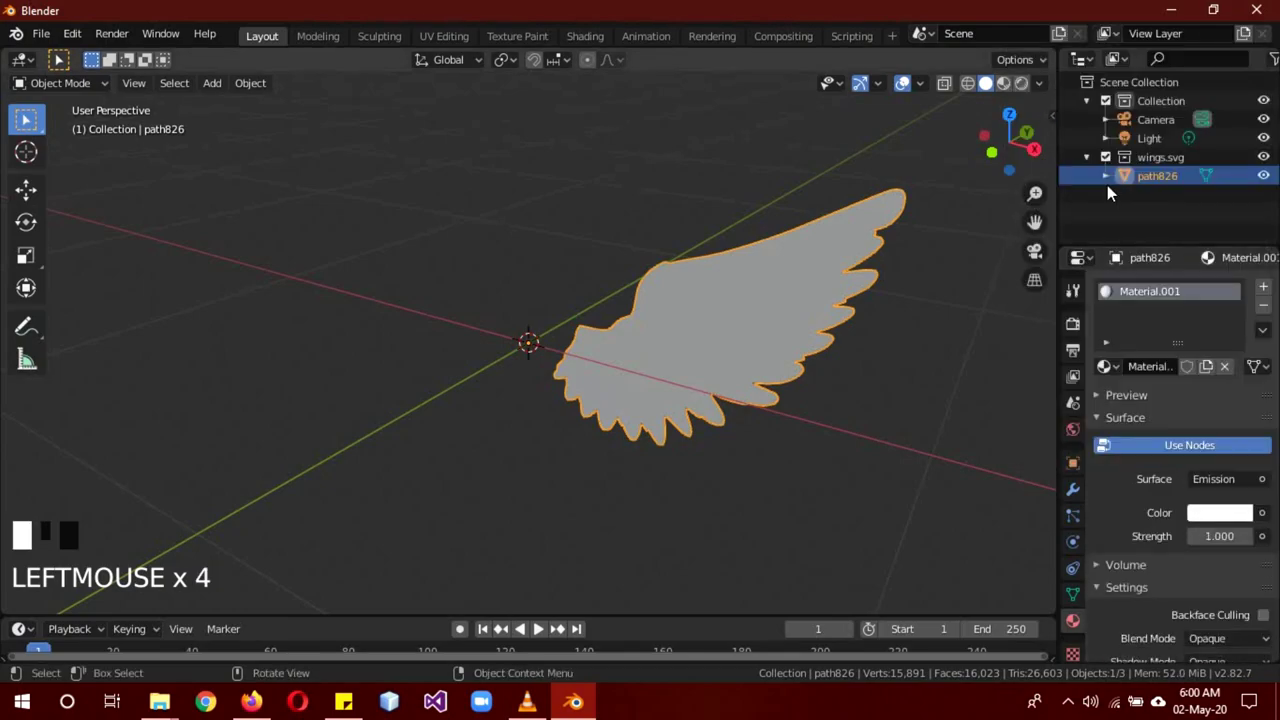
Enable Bloom in the Eevee render settings.
left_click(1071, 326)
left_click(1113, 436)
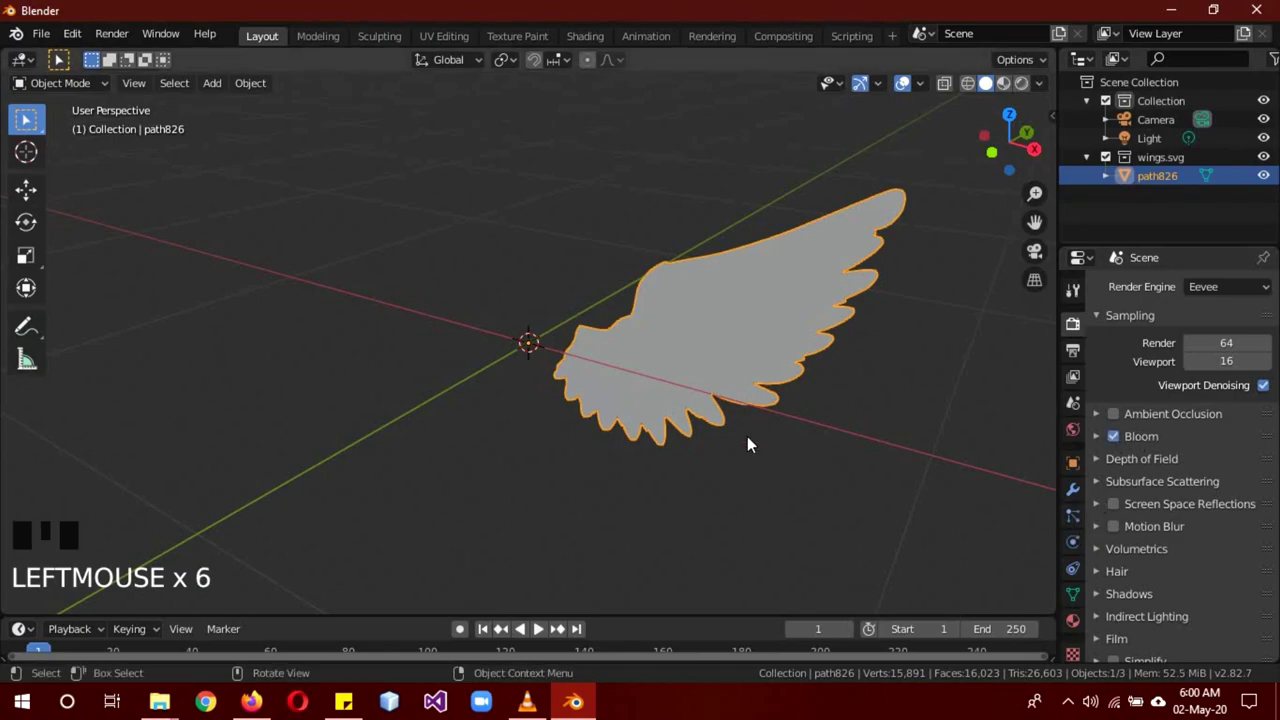
middle_click_drag(748, 436, 830, 455)
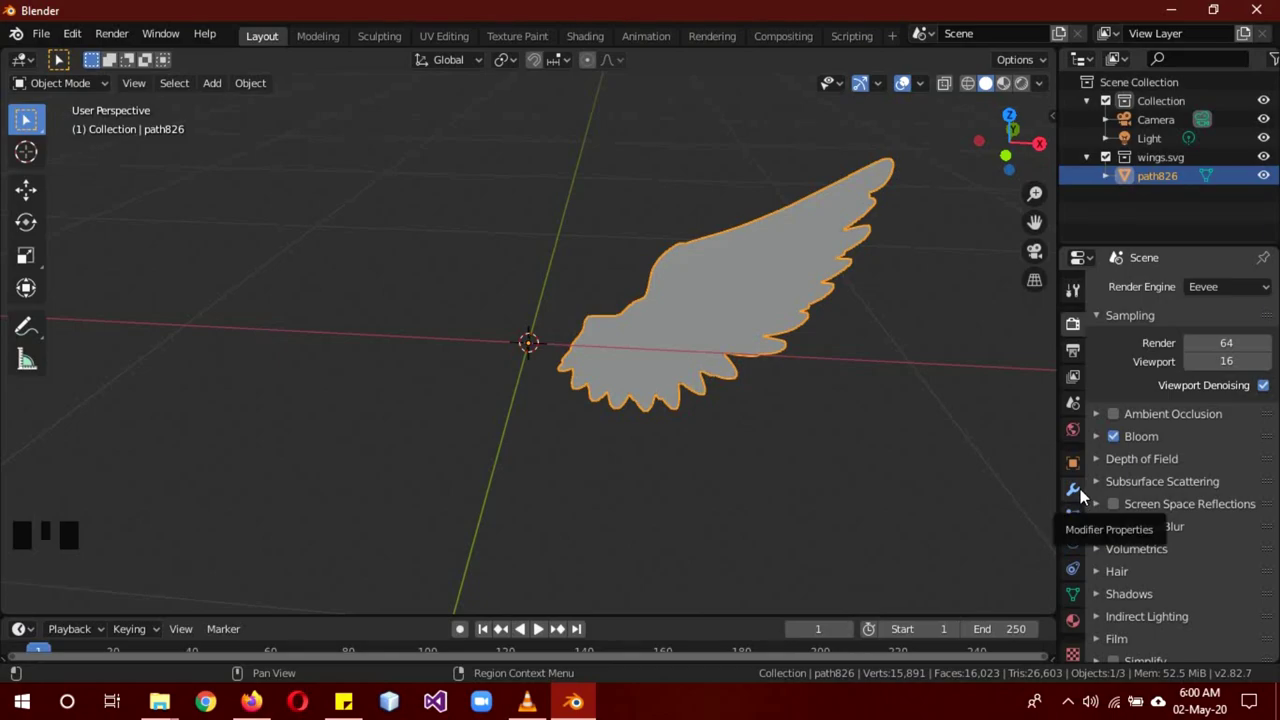
Add a Mirror modifier to duplicate the wing into a matching pair.
left_click(1075, 489)
left_click(1145, 284)
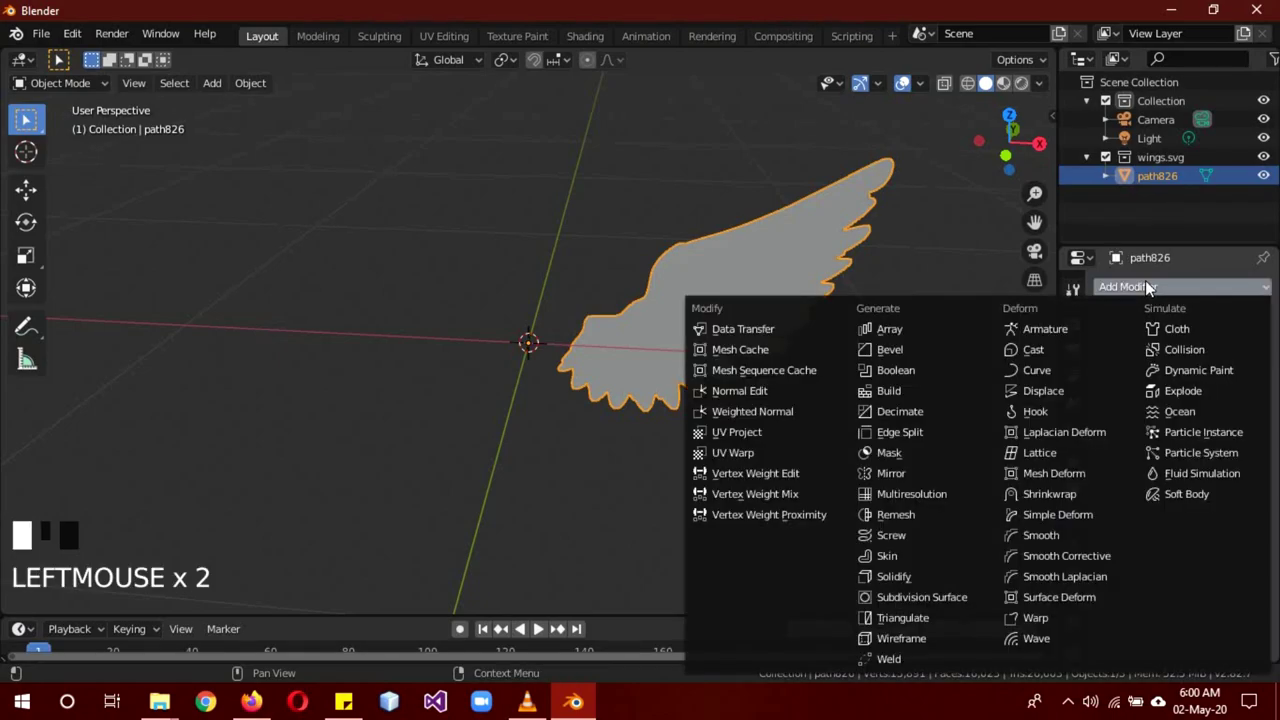
left_click(927, 471)
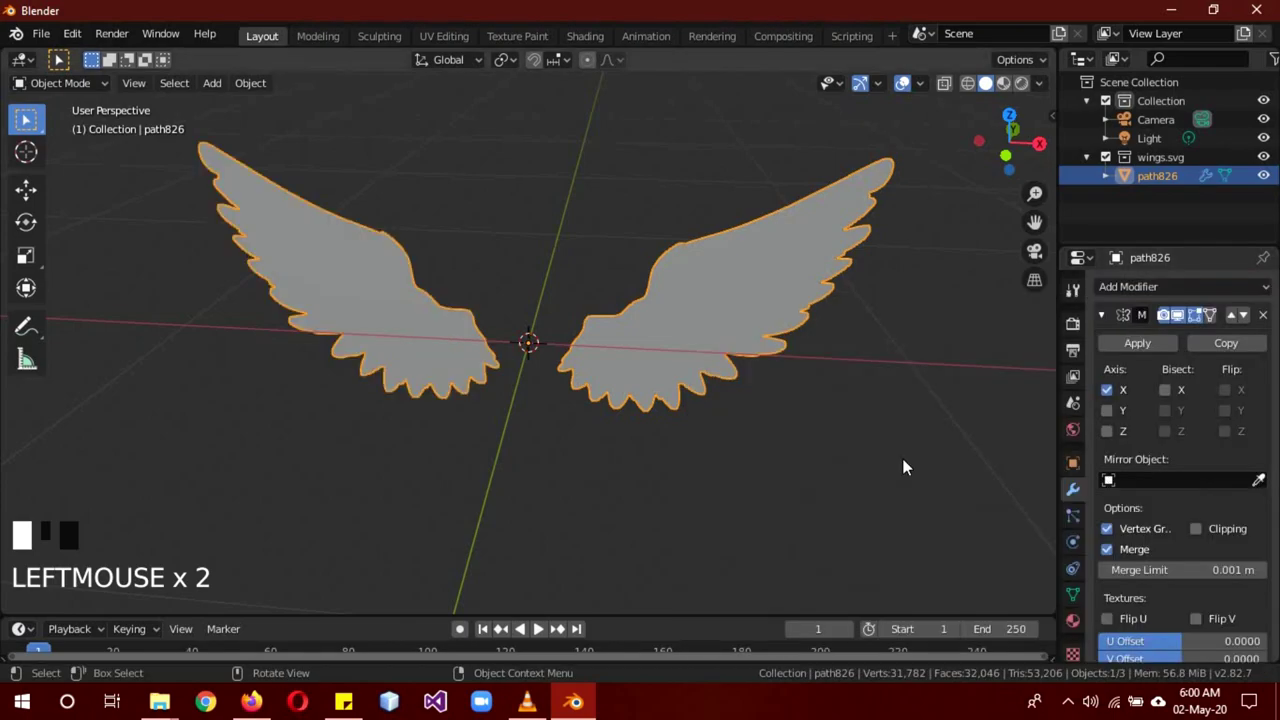
middle_click_drag(889, 409, 704, 387)
left_click(1101, 314)
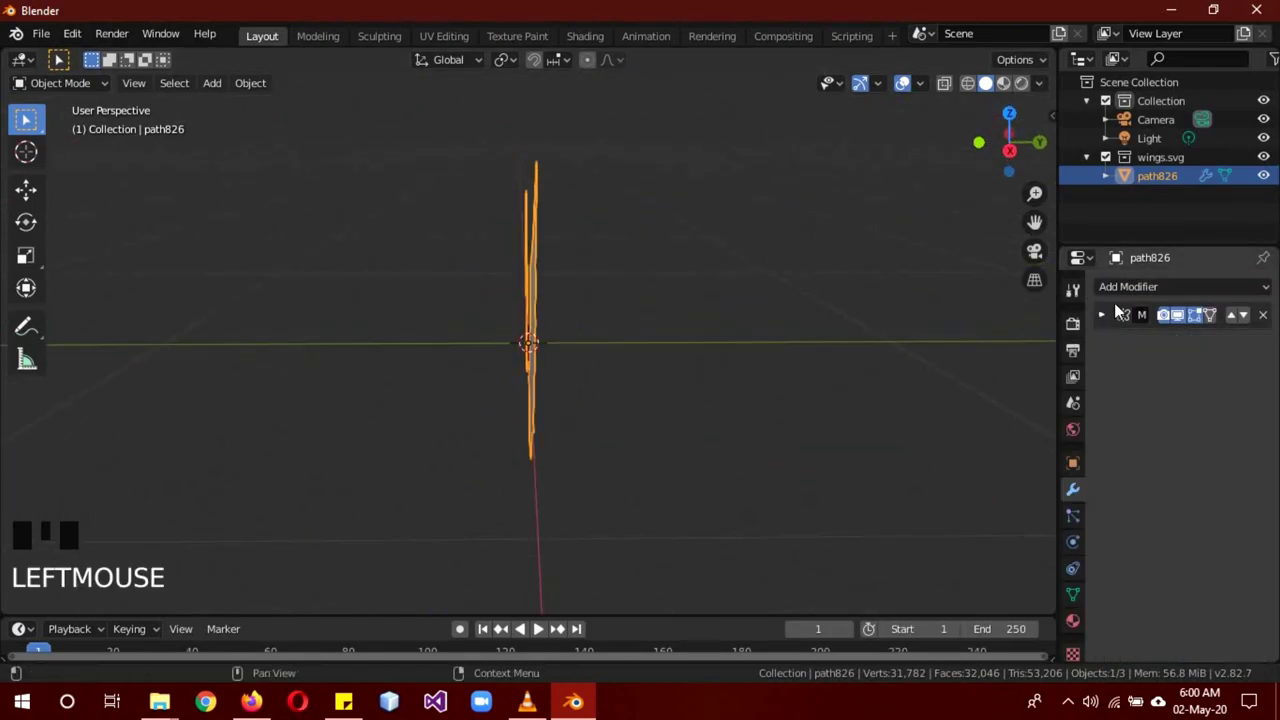
Add a Solidify modifier with Thickness set to 0.001 m.
left_click(1127, 289)
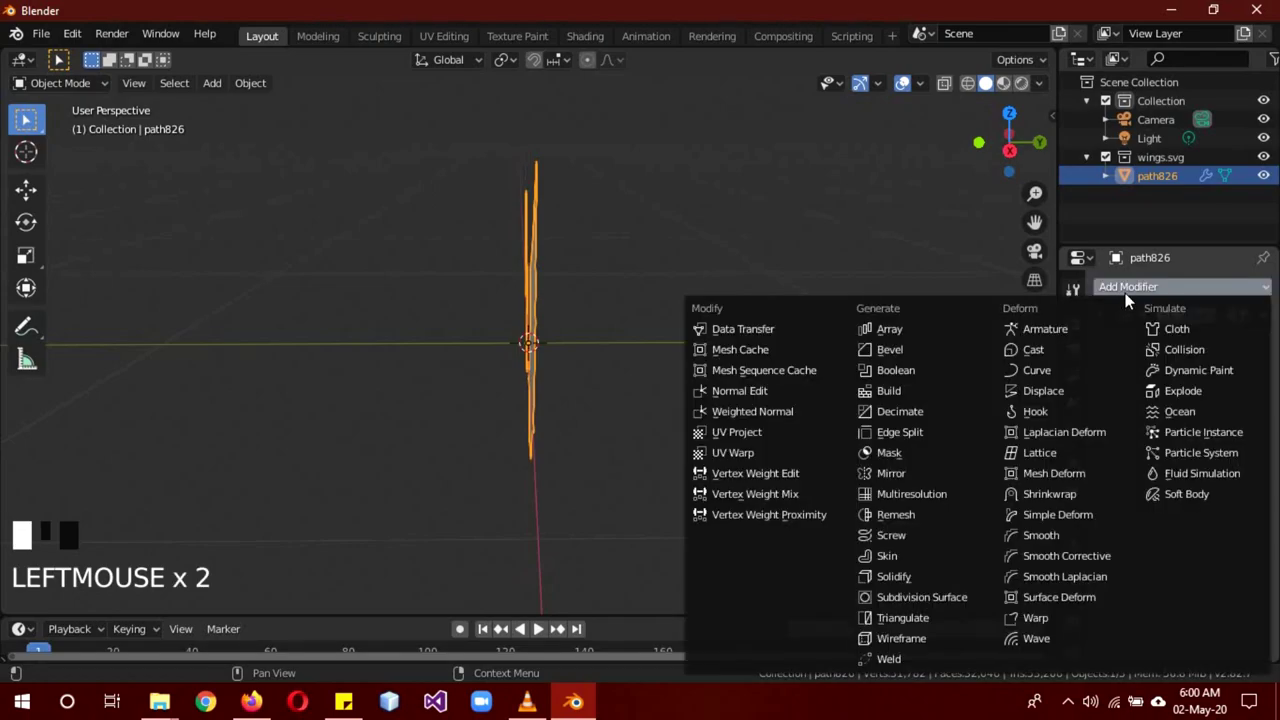
left_click(920, 578)
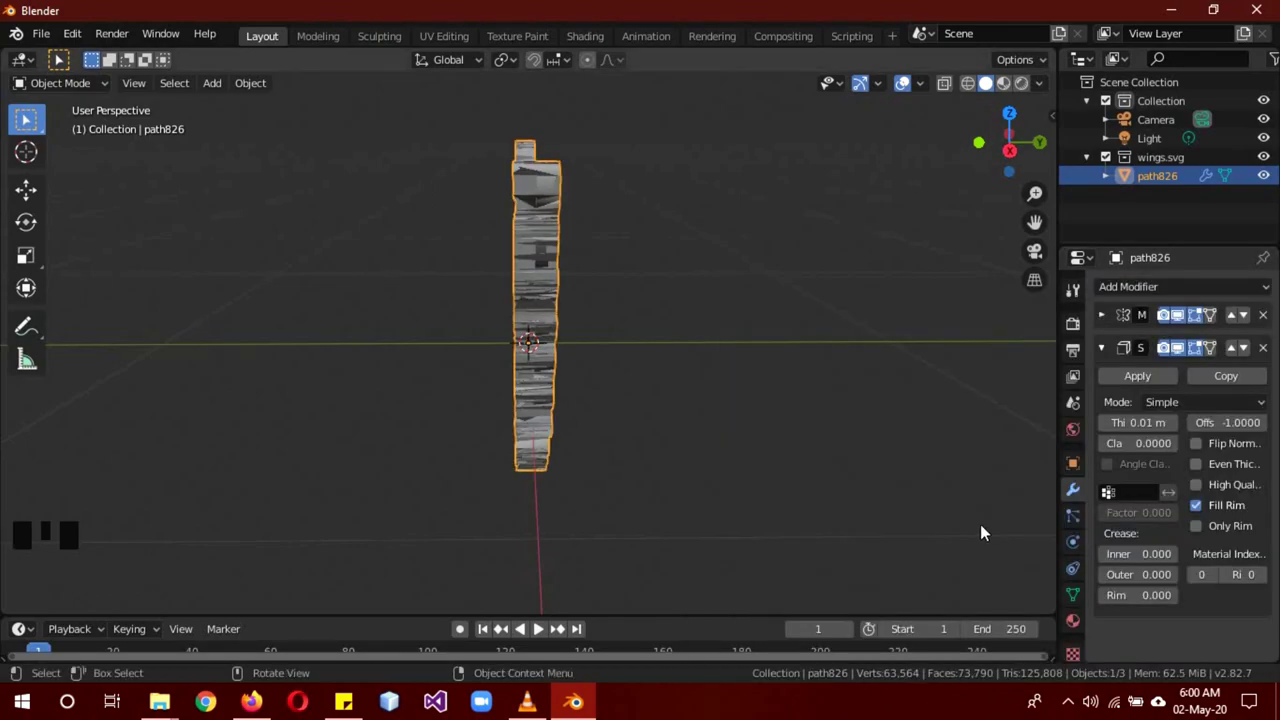
left_click(1133, 422)
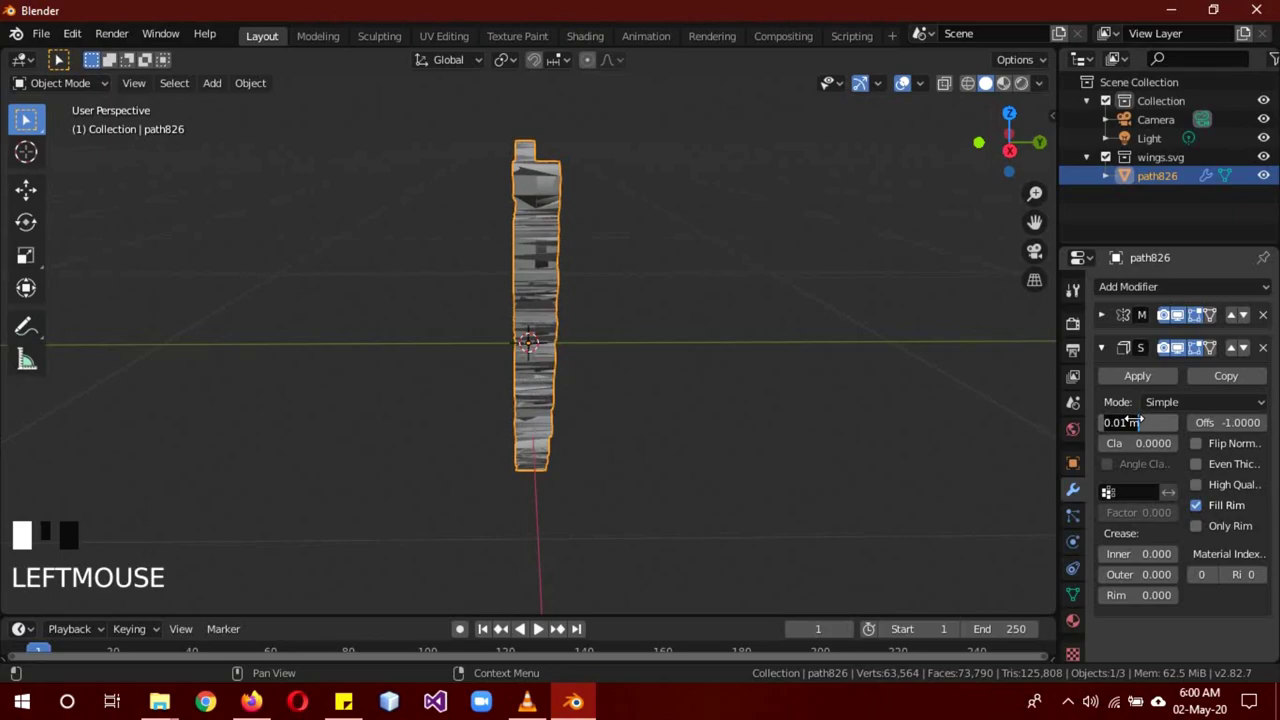
left_click(1136, 421)
key("Left")
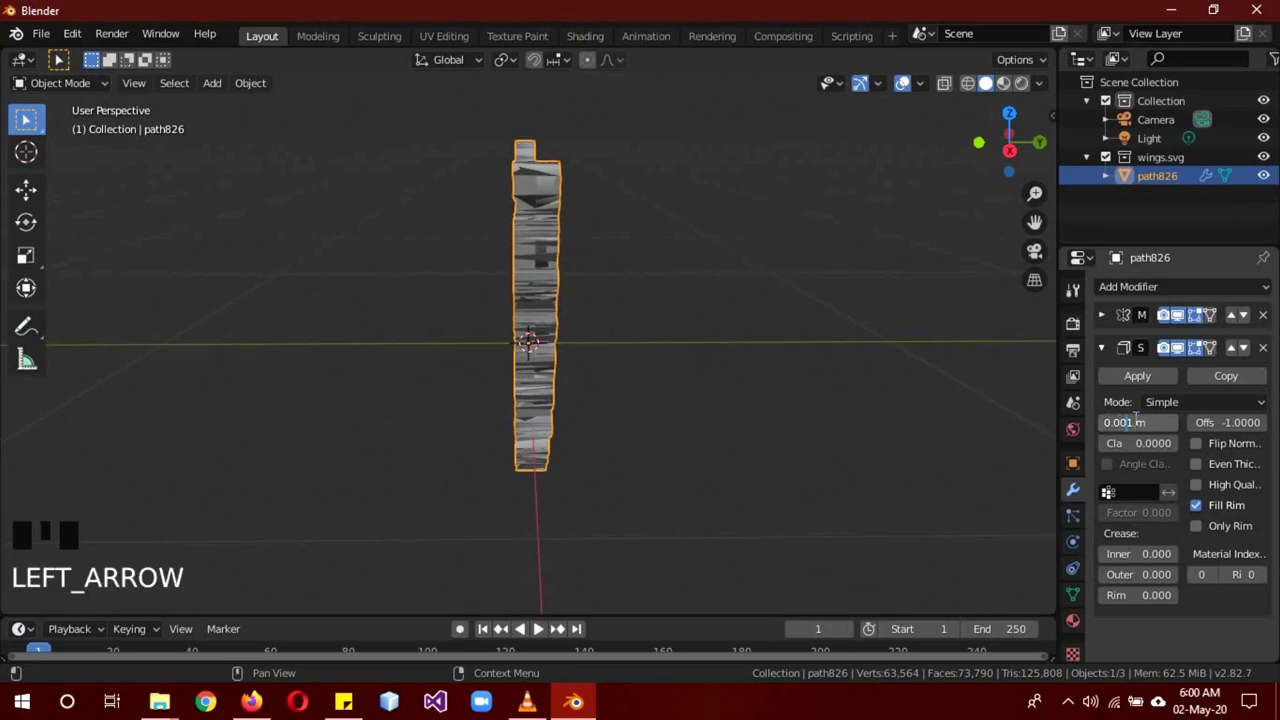
key("Return")
middle_click_drag(816, 334, 877, 317)
From front view, weight-paint a linear gradient from the wing tips down to the base.
key("KP_1")
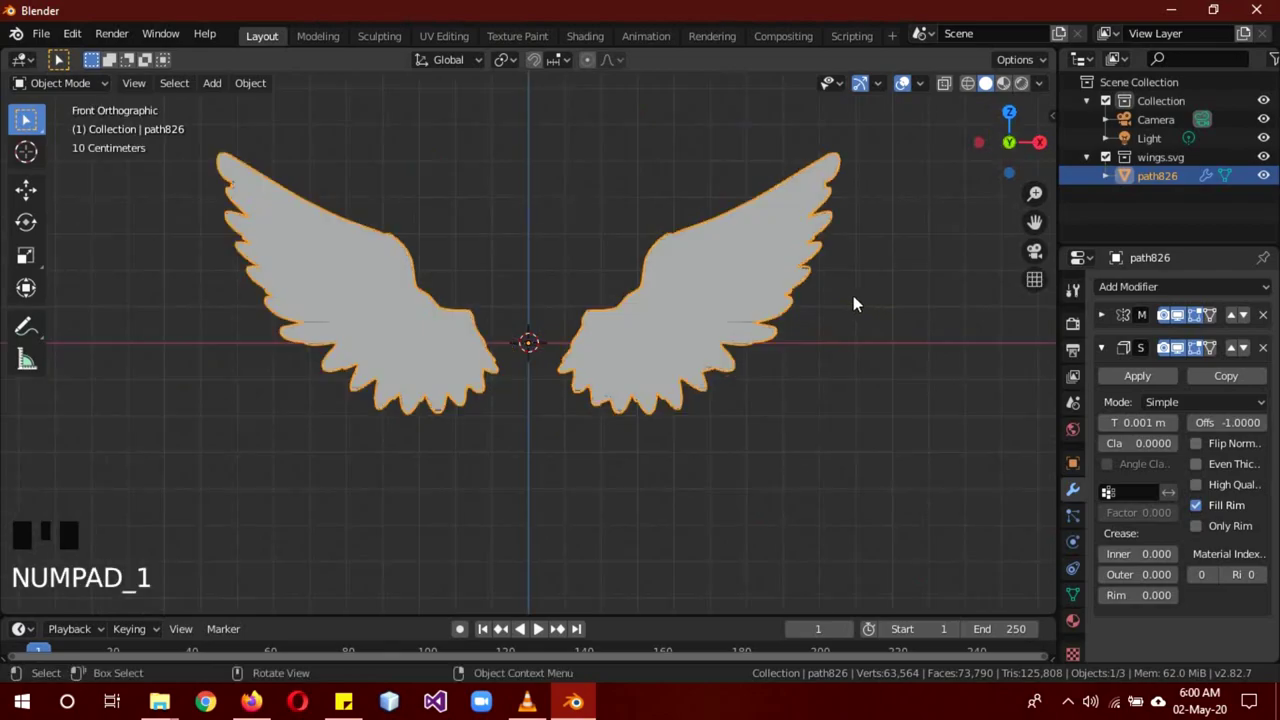
scroll(853, 303, "down", 1)
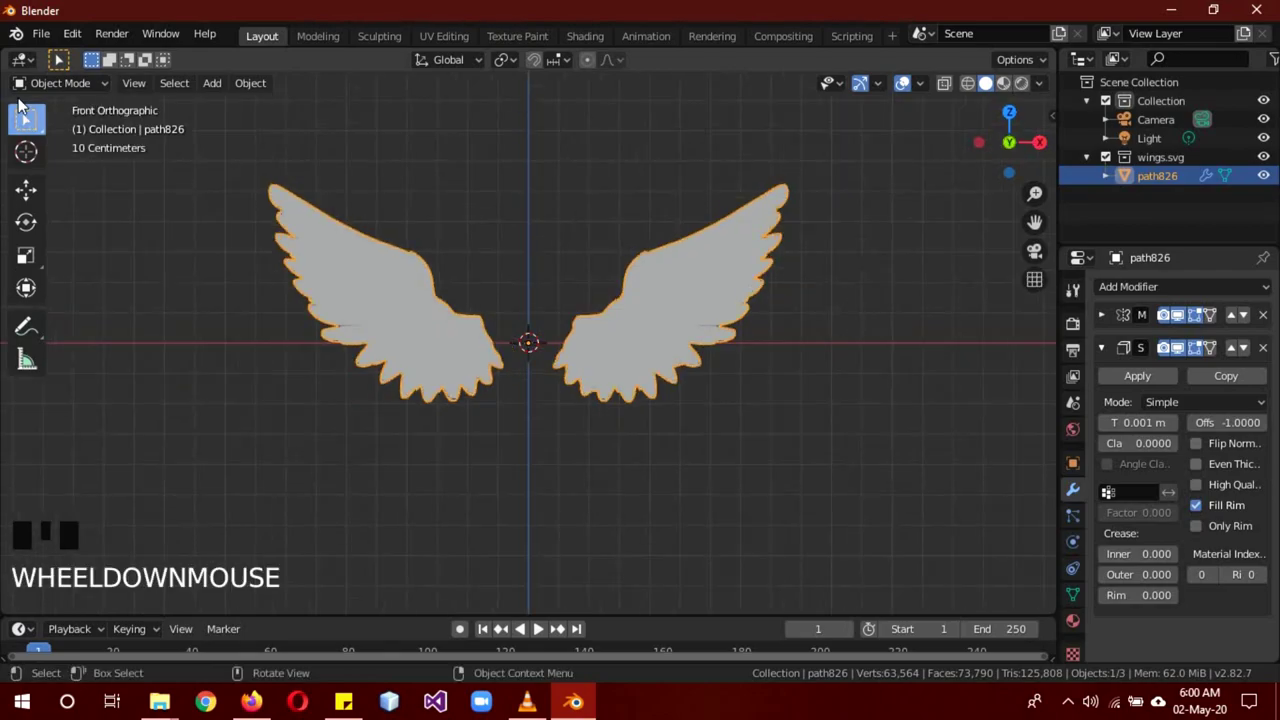
left_click(60, 83)
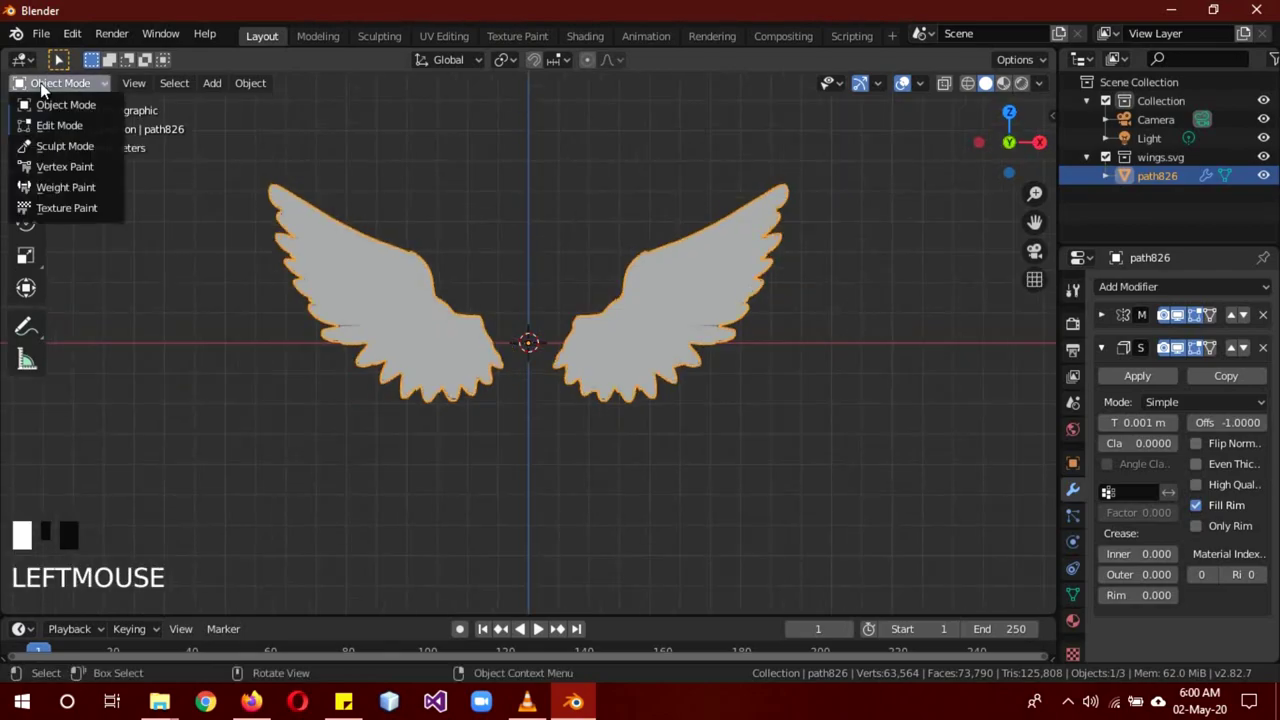
left_click(64, 187)
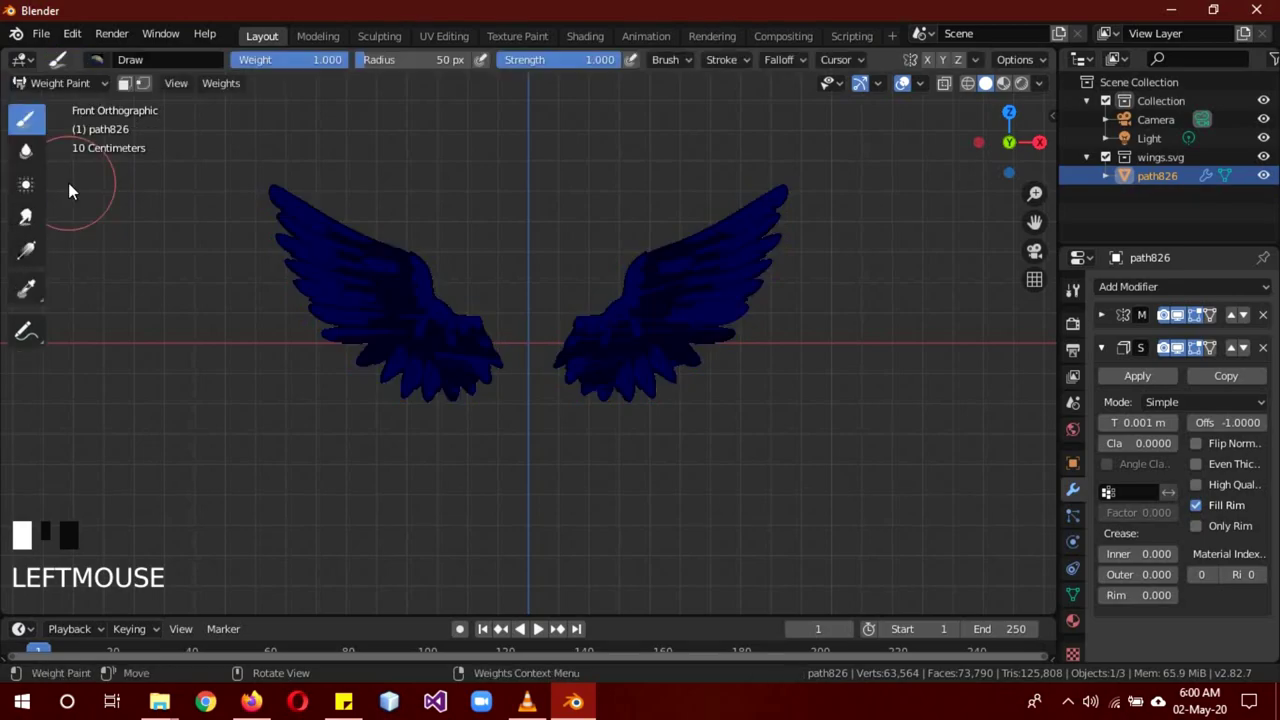
left_click(27, 254)
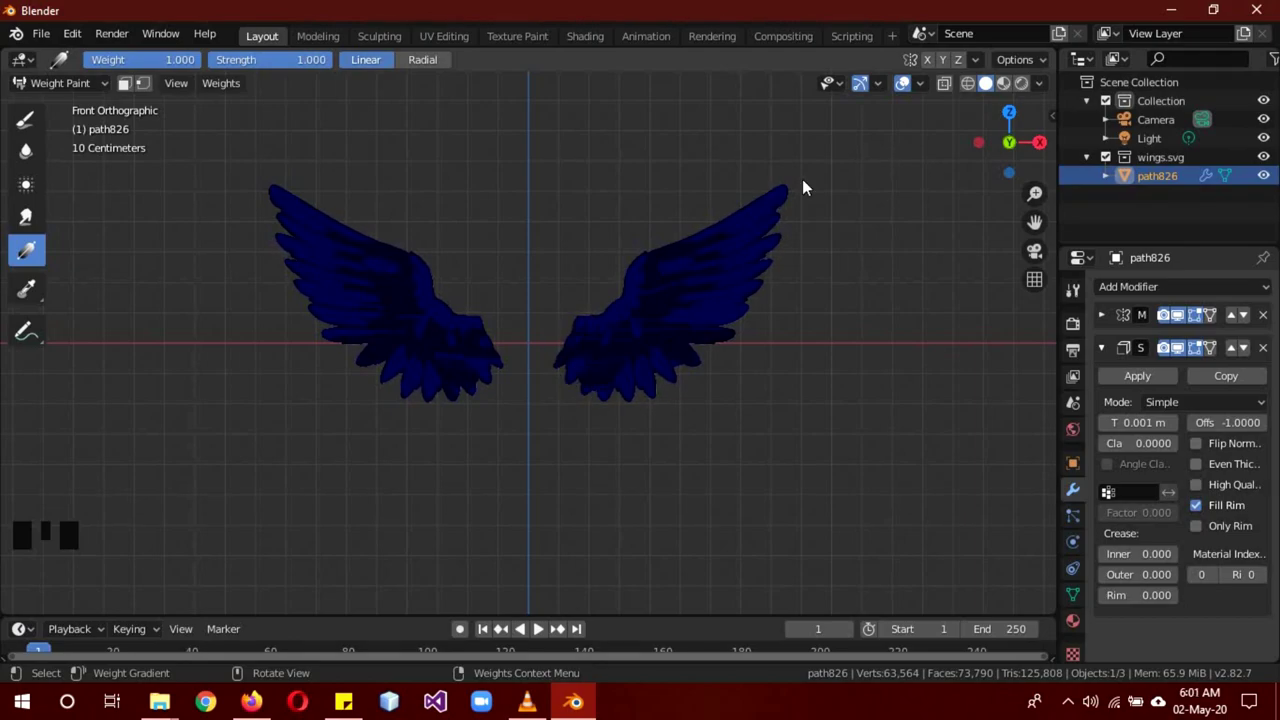
left_click_drag(809, 164, 567, 363)
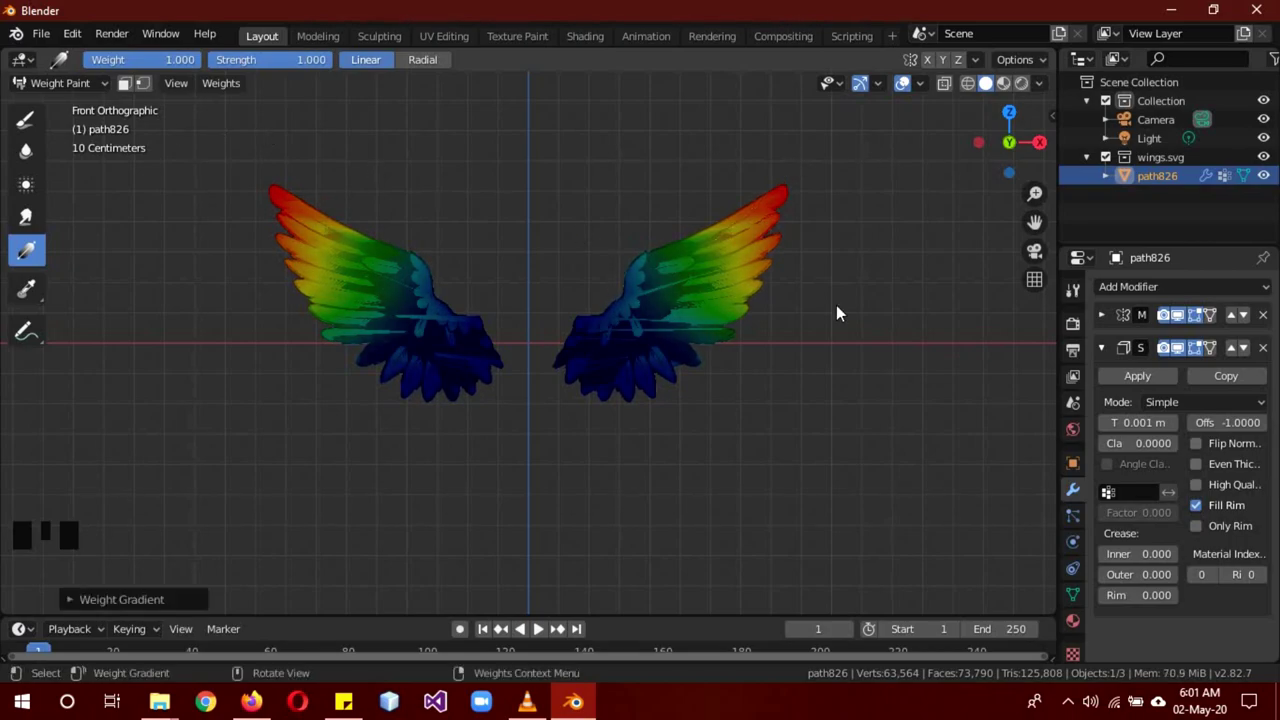
mouse_move(817, 308)
middle_mouse_down()
mouse_move(764, 310)
mouse_move(801, 411)
middle_mouse_up()
left_click(58, 83)
Return to Object Mode, split the 3D view, and make the left area a Shader Editor.
left_click(80, 104)
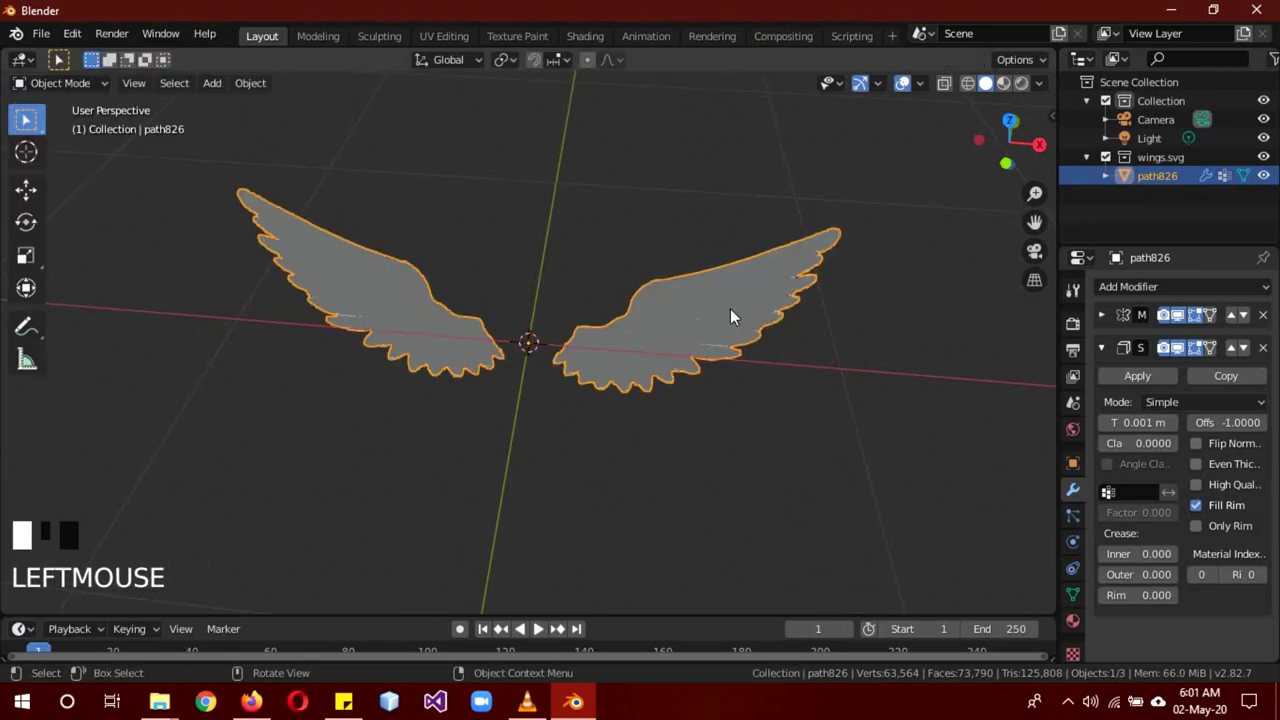
left_click_drag(1054, 74, 571, 204)
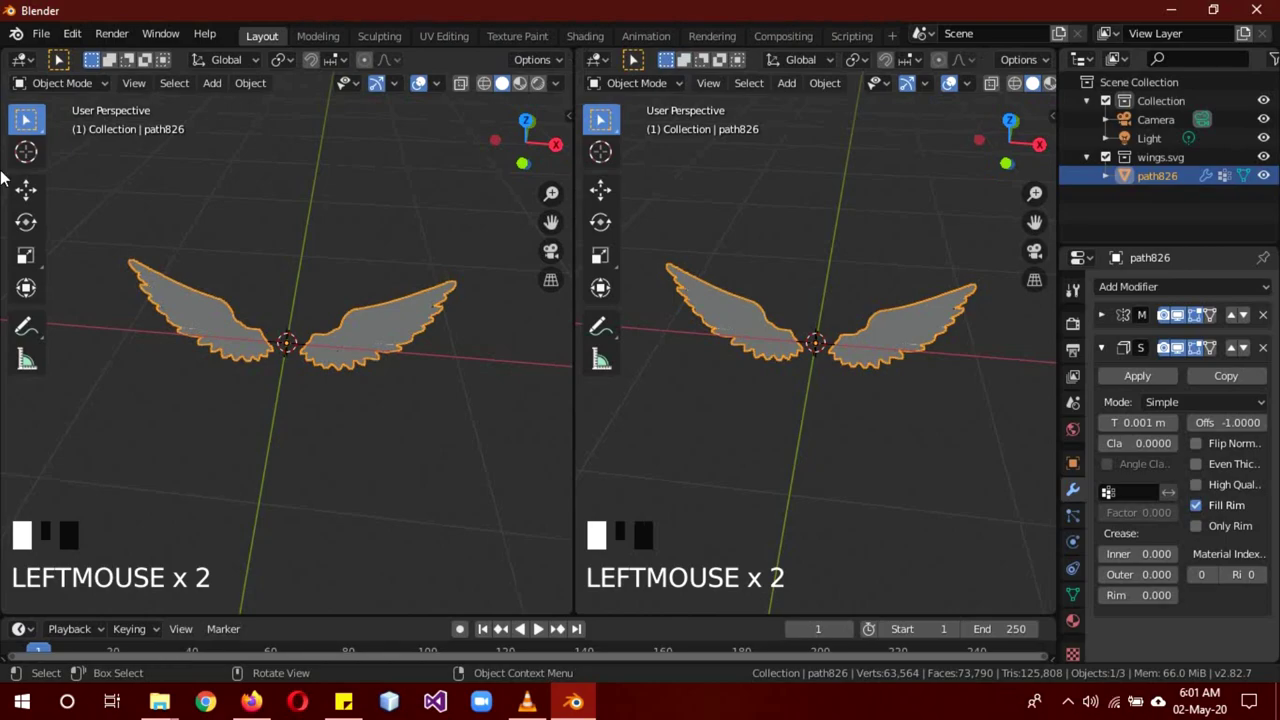
left_click(23, 60)
left_click(65, 191)
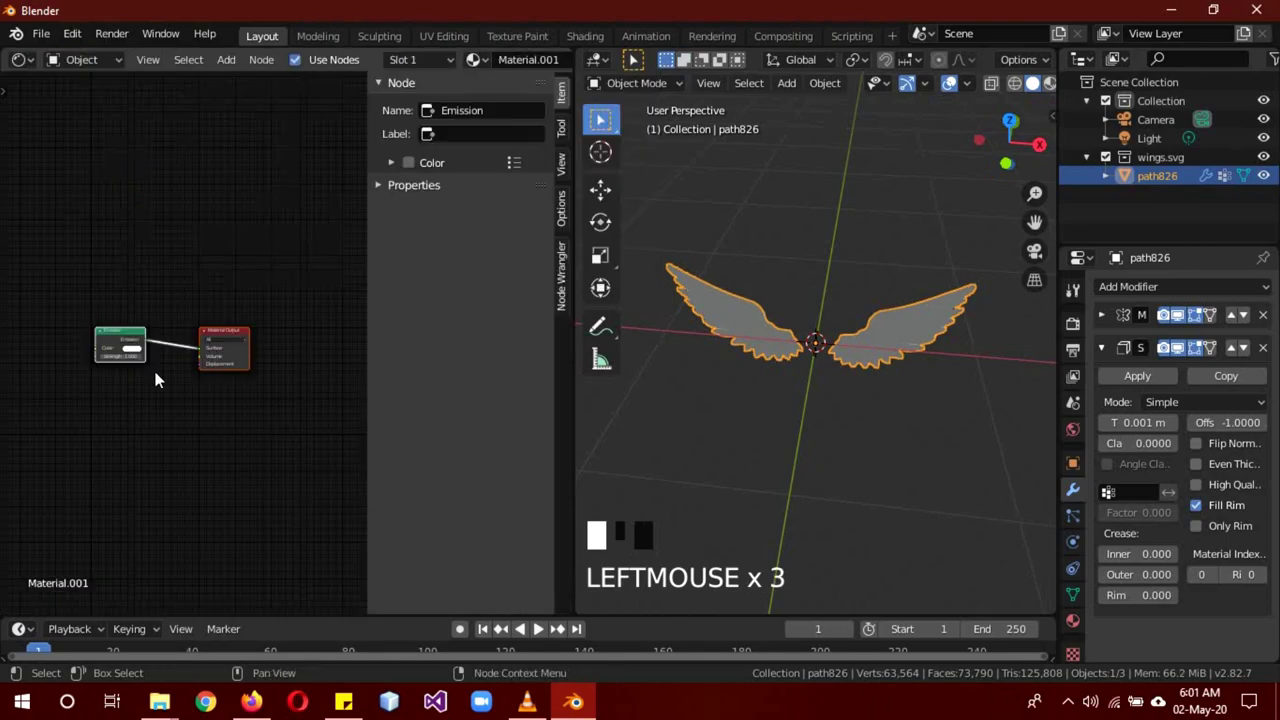
key("n")
scroll(124, 408, "up", 3)
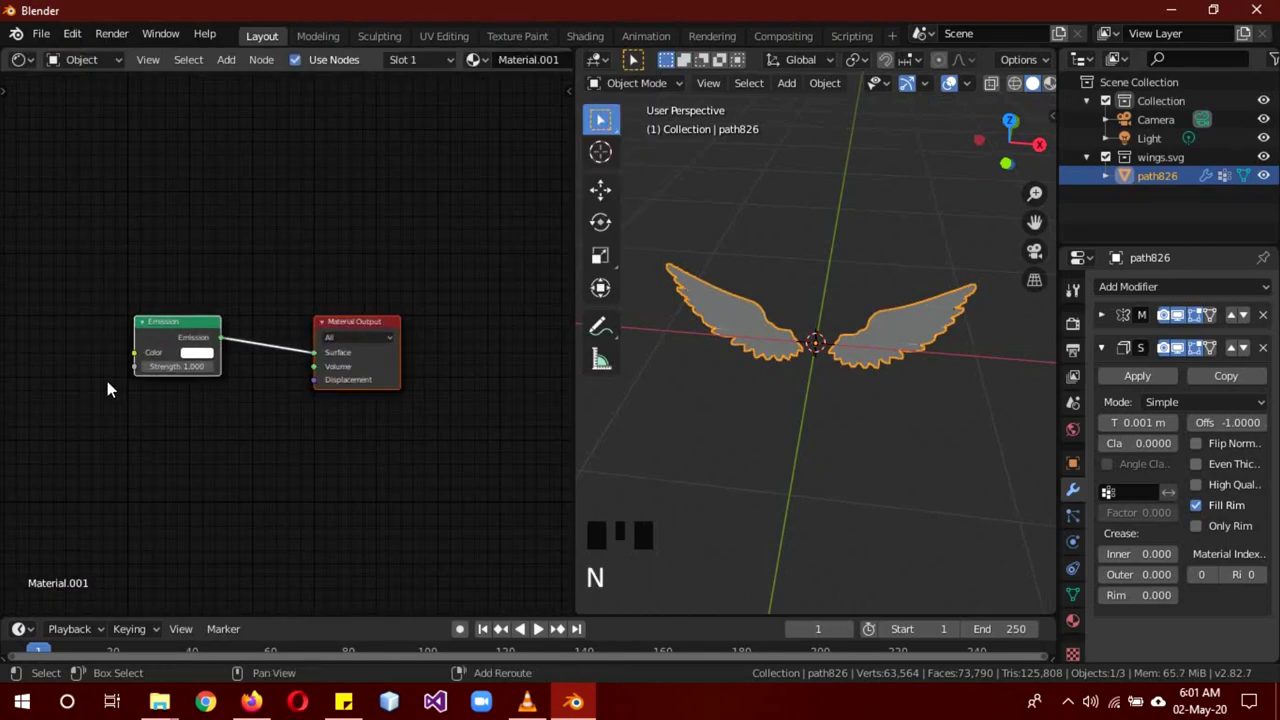
Add an Image Texture node and link its Color to the Emission Color input.
key("shift+a")
left_click(107, 381)
type("imag")
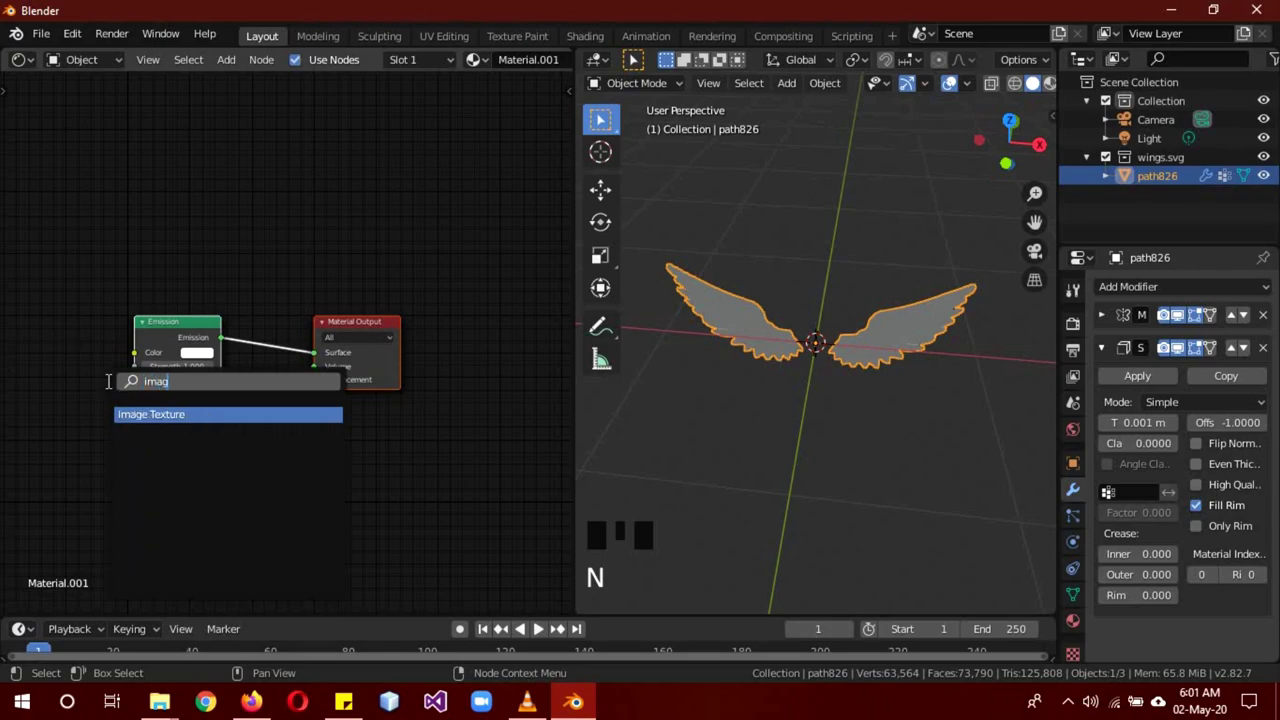
left_click(168, 413)
left_click(523, 334)
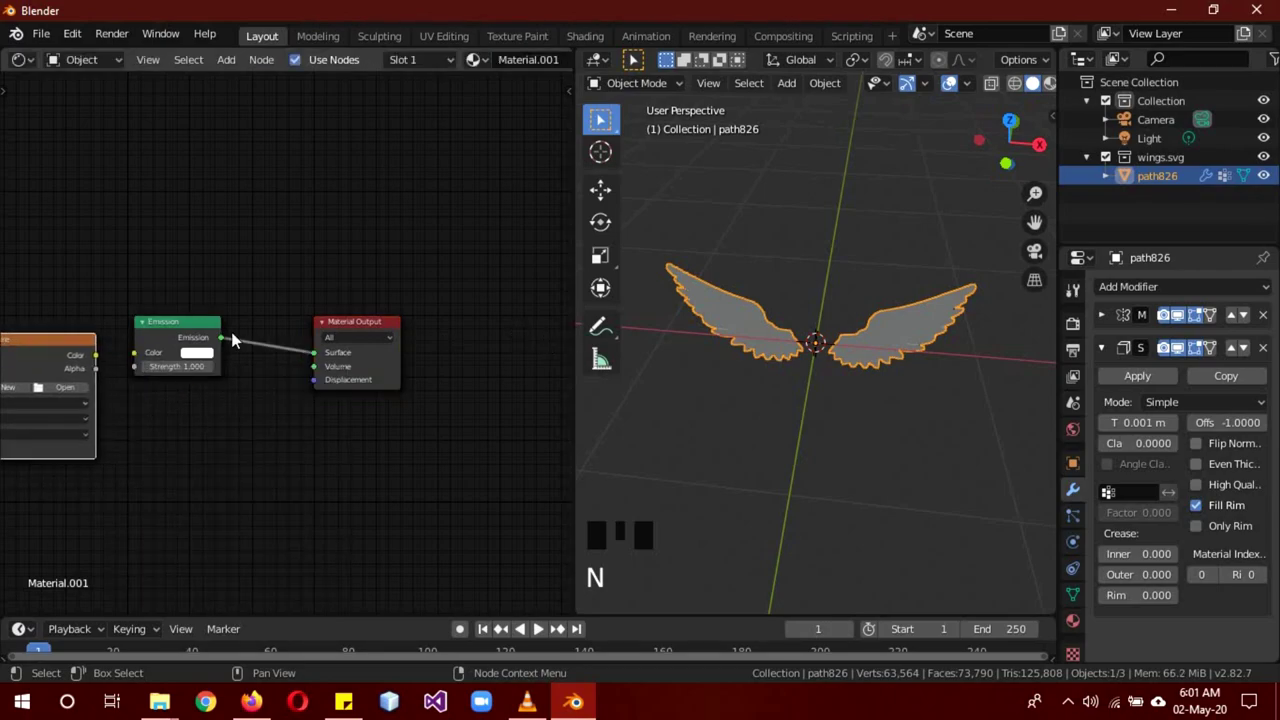
left_click_drag(95, 355, 134, 354)
Load wing-clipart-.png from the Desktop into the Image Texture node.
left_click(66, 388)
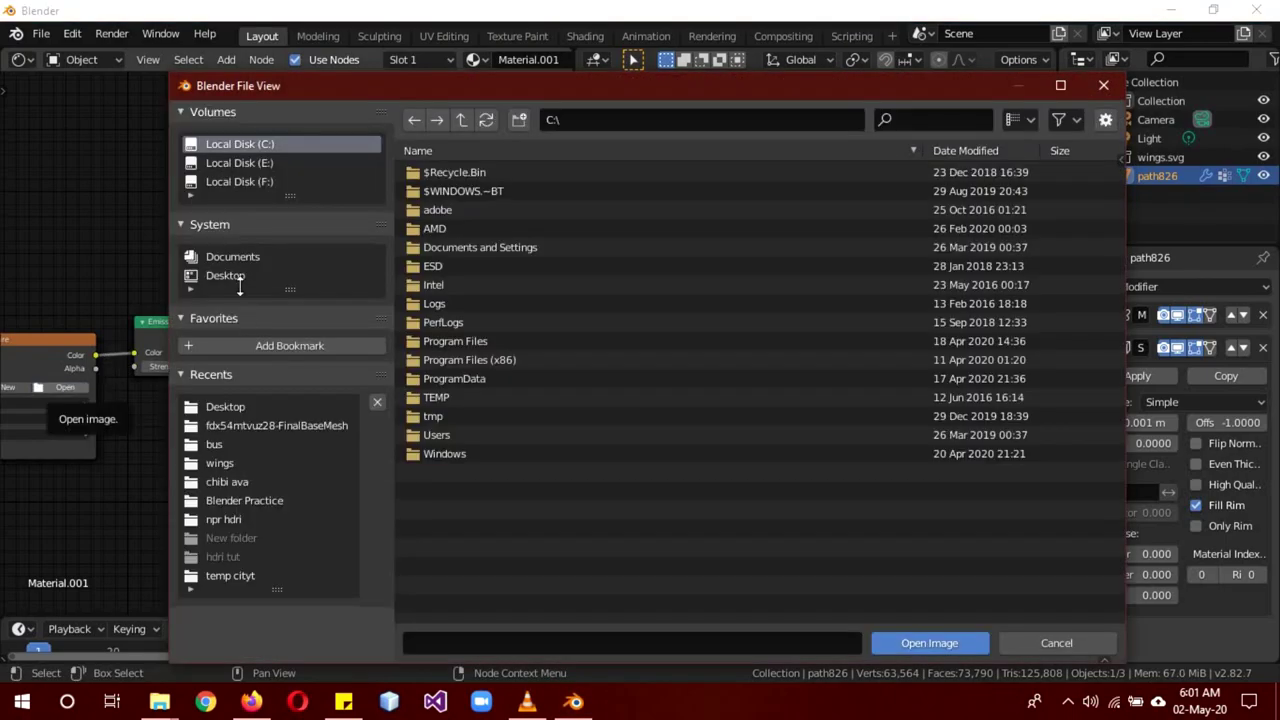
left_click(240, 276)
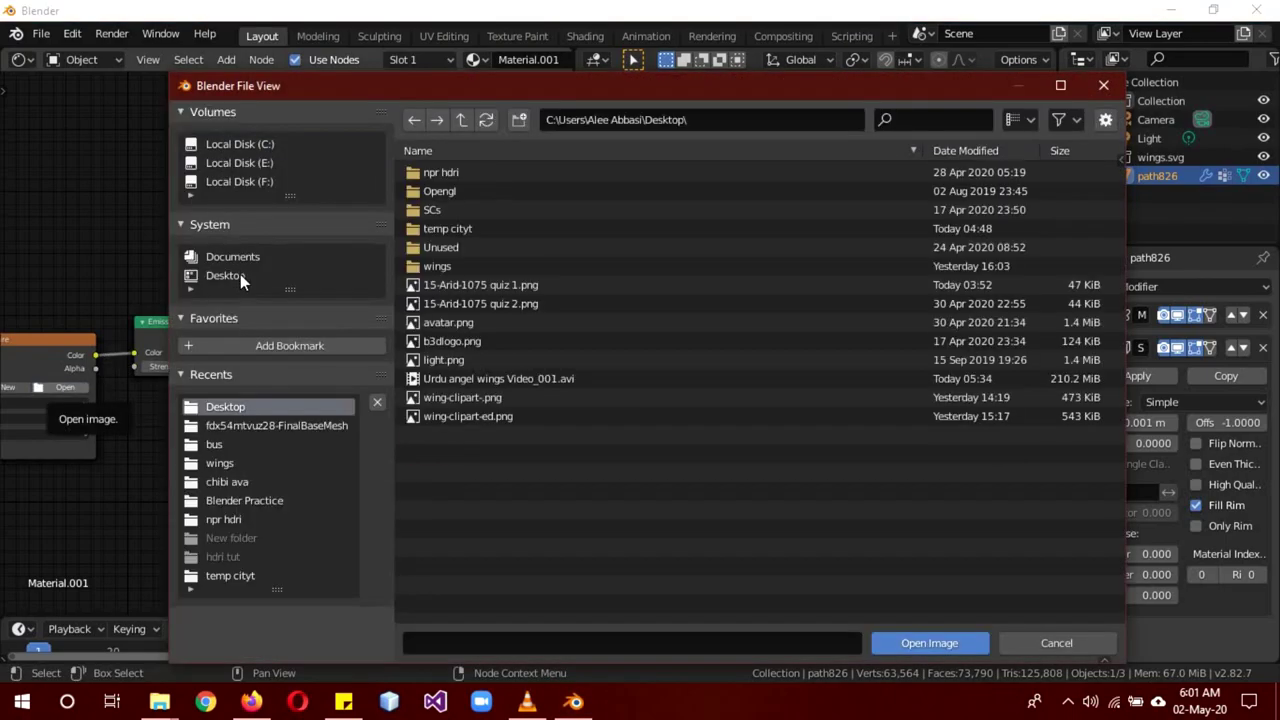
double_click(517, 396)
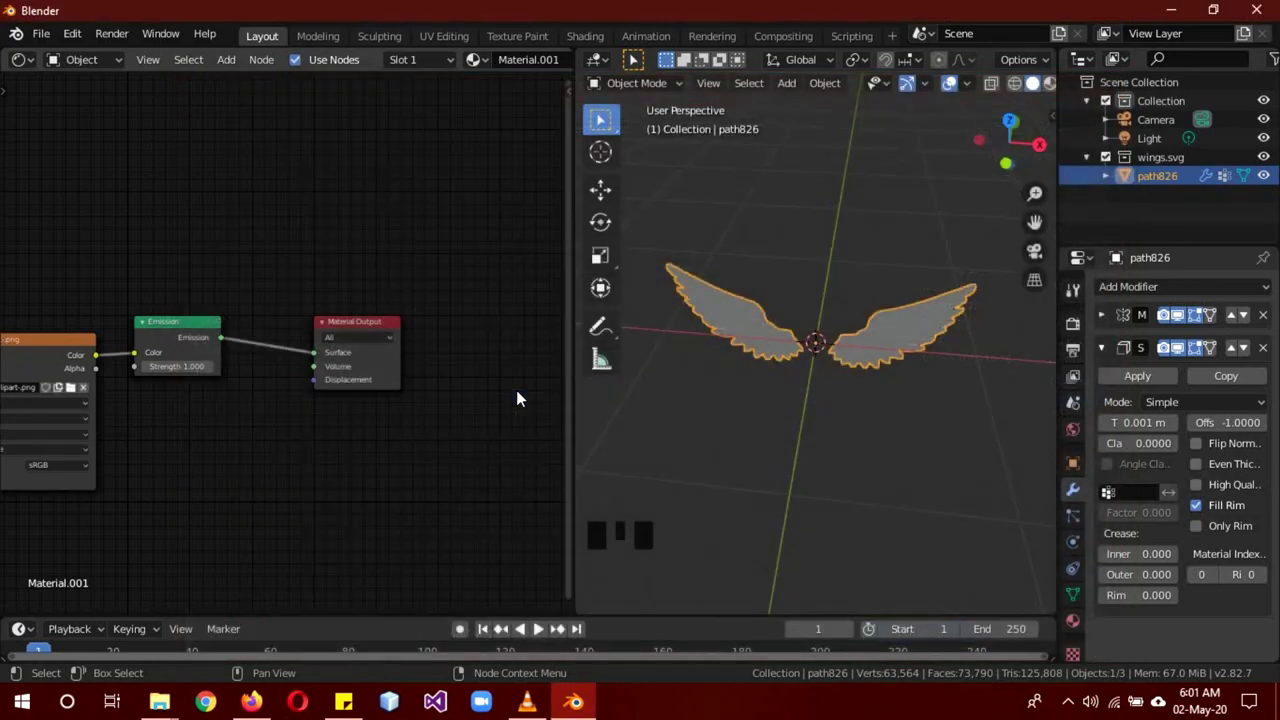
left_click(22, 60)
Restore the left area to a 3D Viewport and make the right area an Image Editor.
left_click(55, 128)
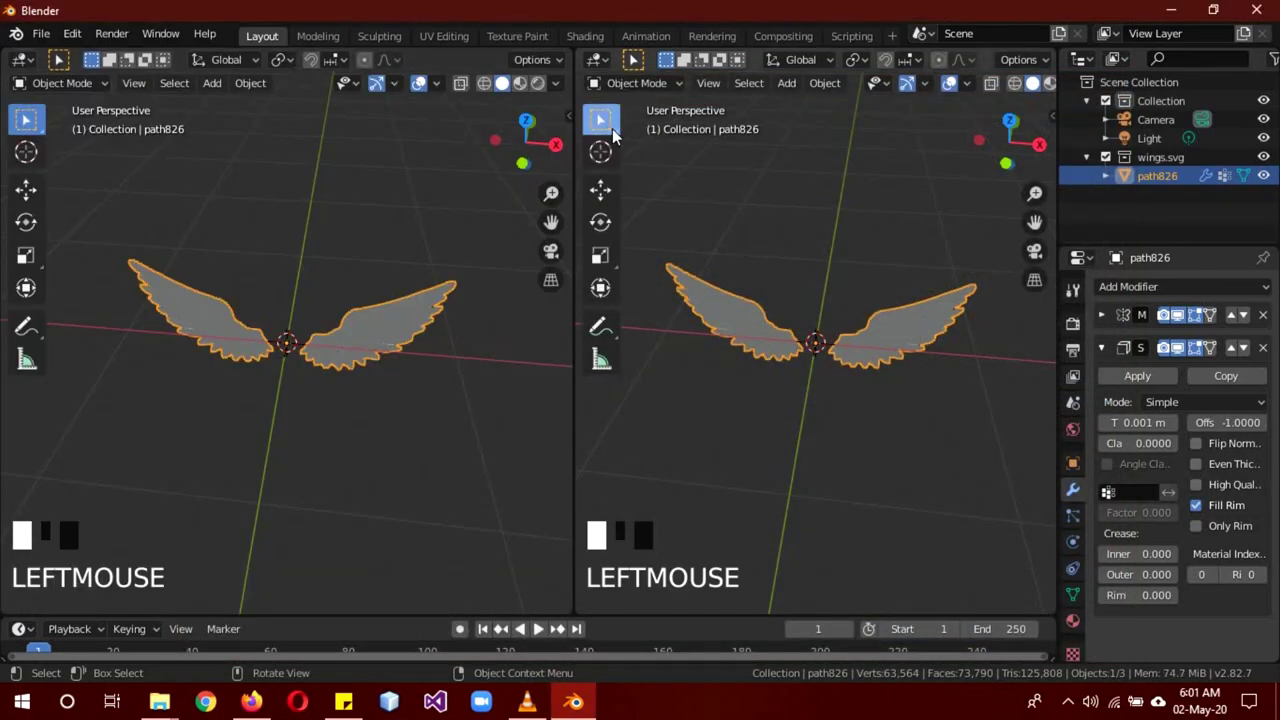
left_click(620, 83)
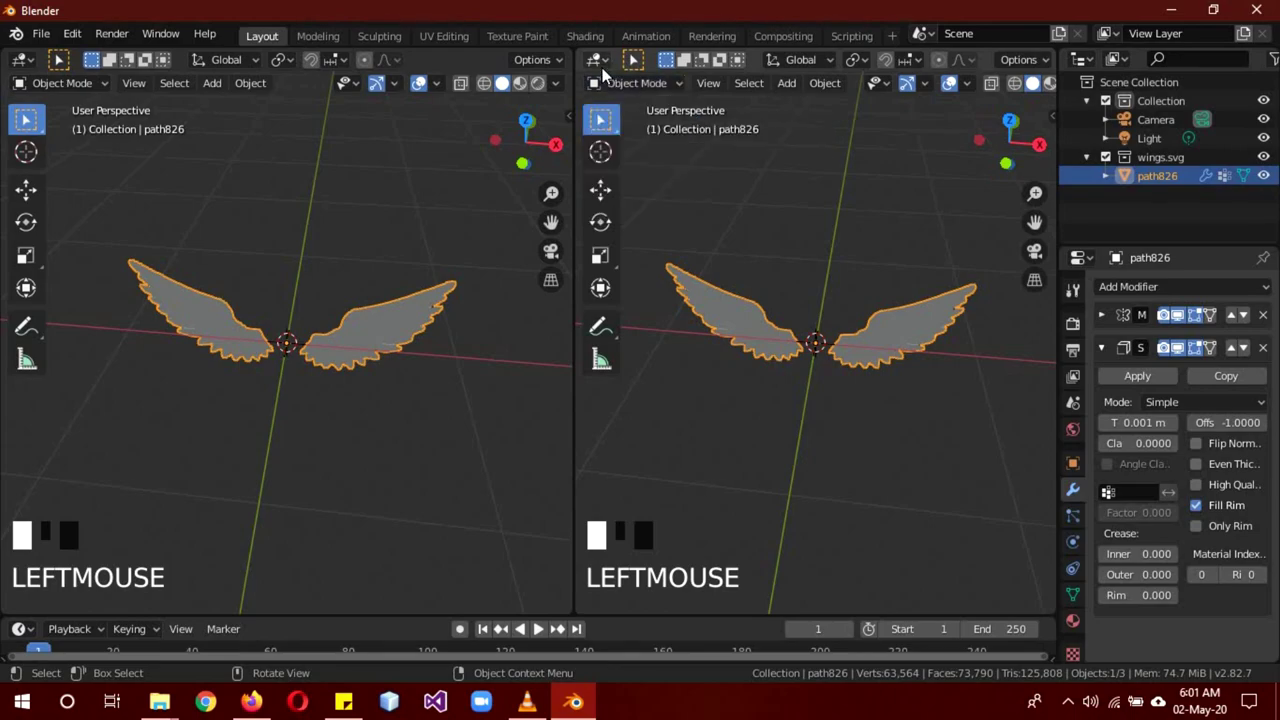
left_click(597, 59)
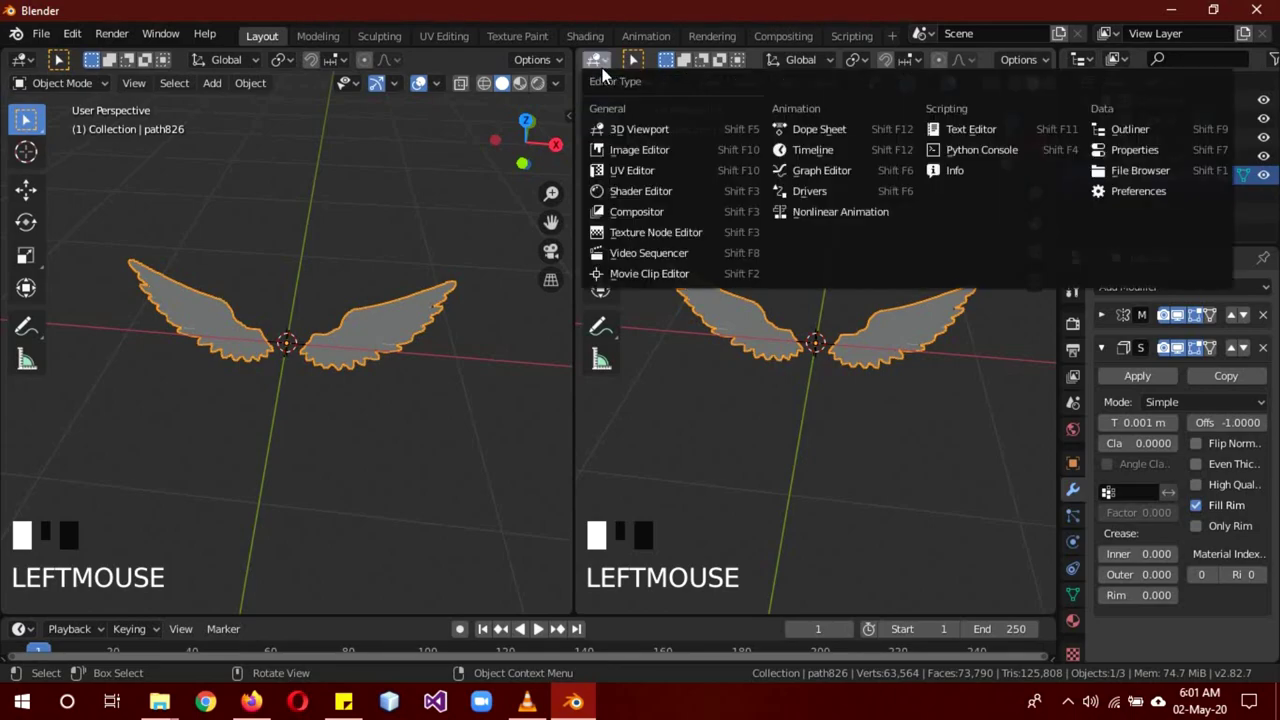
left_click(643, 156)
In Edit Mode, front view, unwrap the wing's UVs with Project From View.
key("Tab")
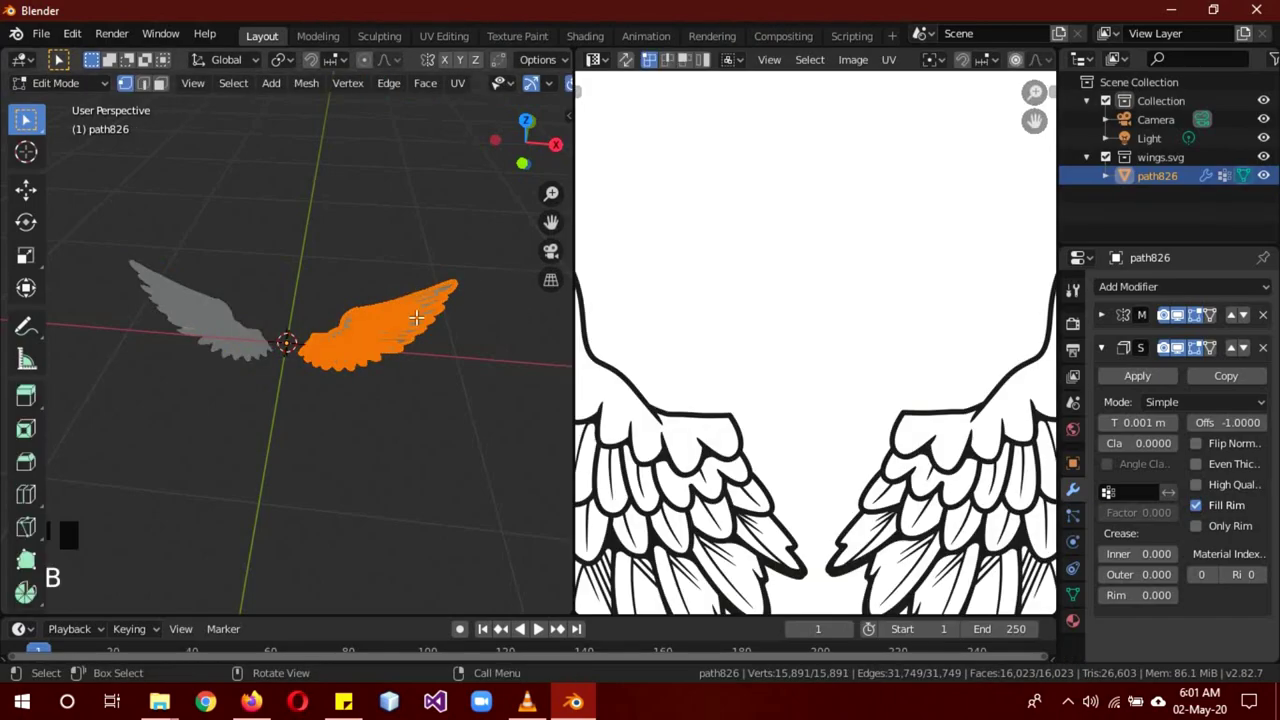
scroll(729, 349, "down", 3)
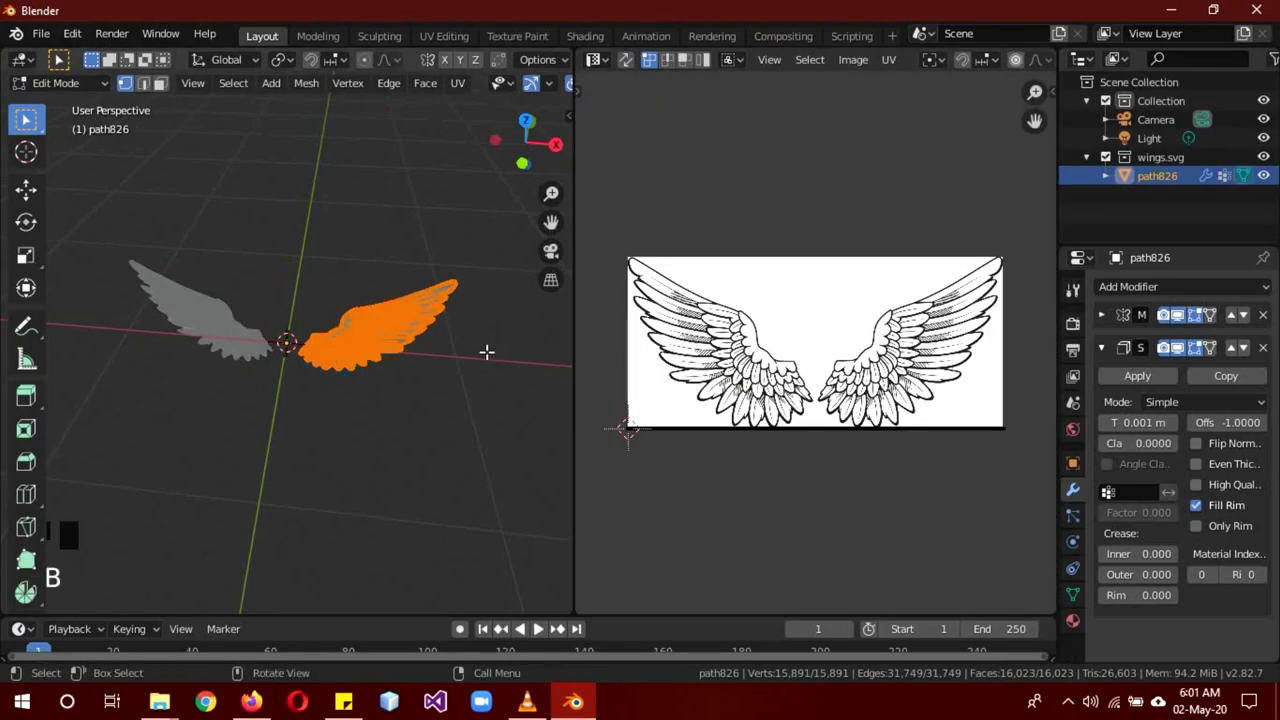
key("KP_1")
key("u")
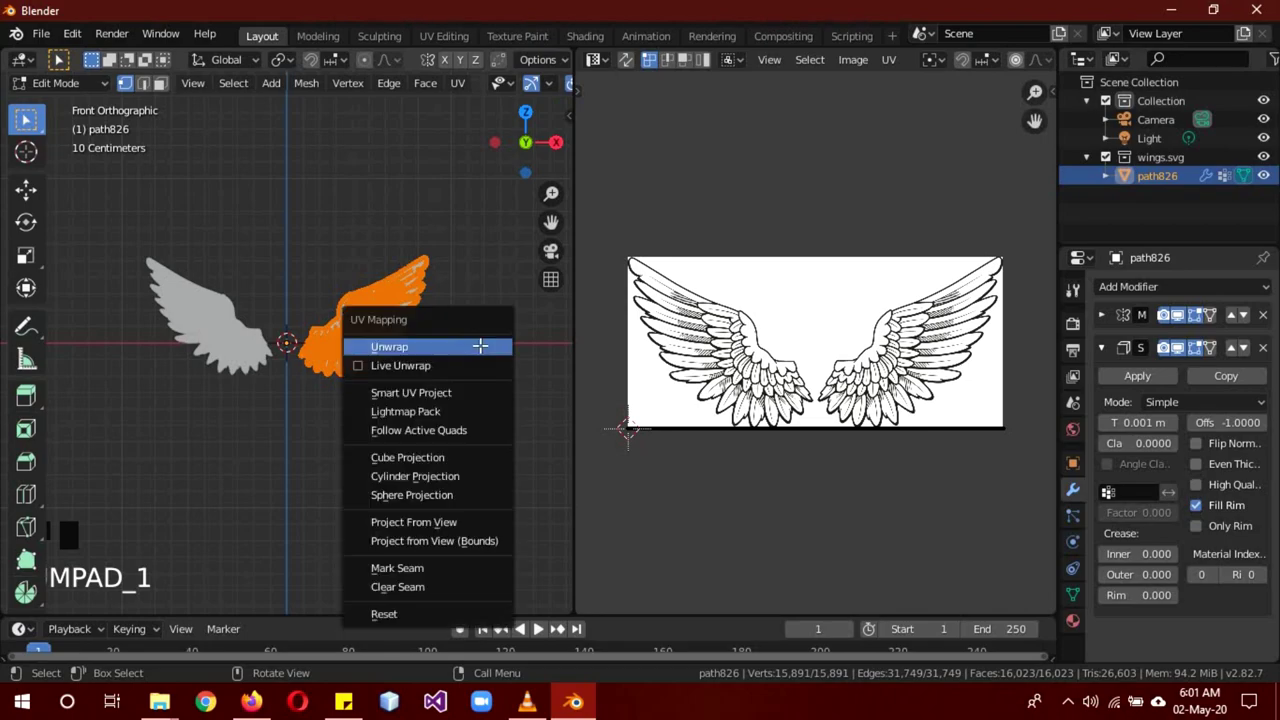
left_click(460, 521)
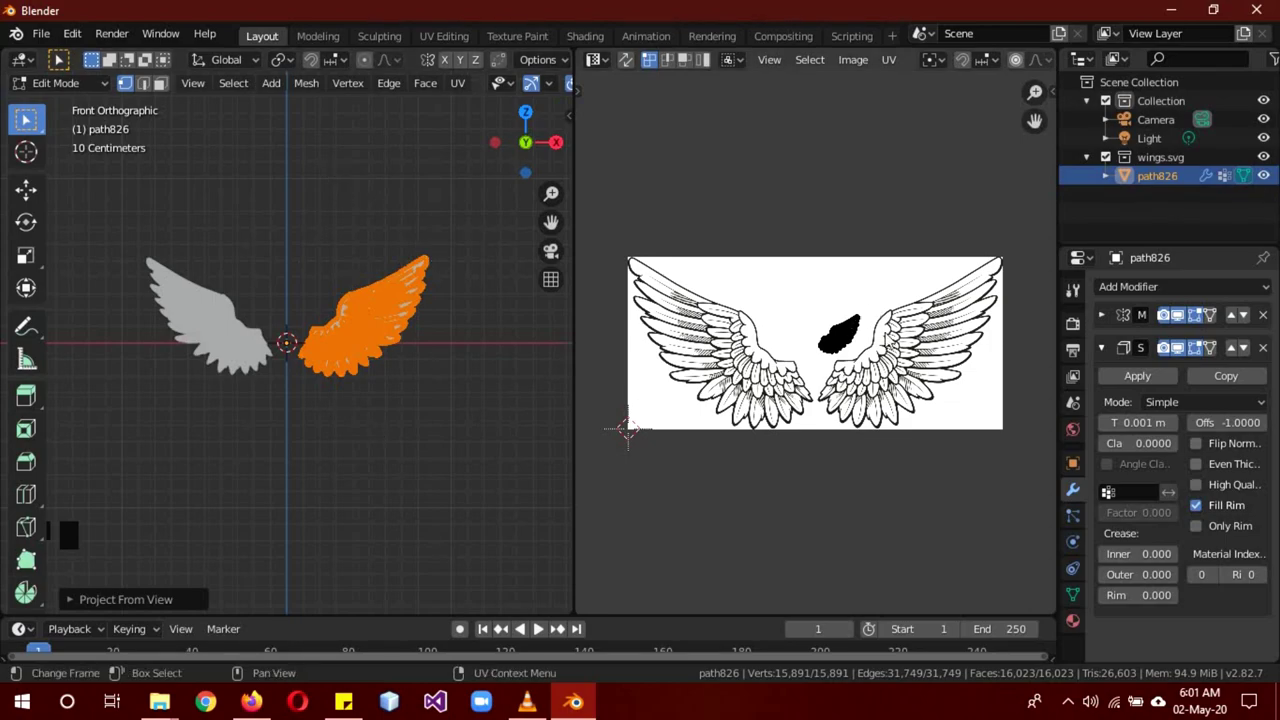
Scale and move the UV island over the clipart's right wing, then rejoin the areas.
key("s")
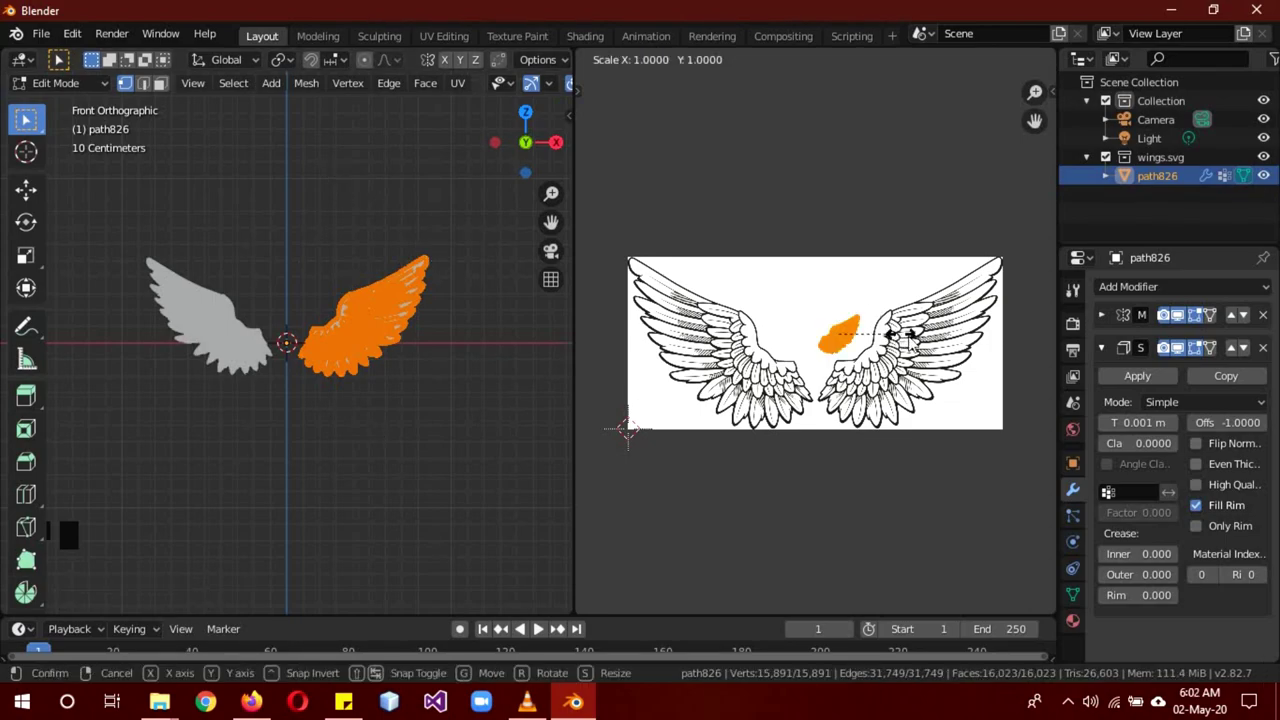
left_click(1047, 389)
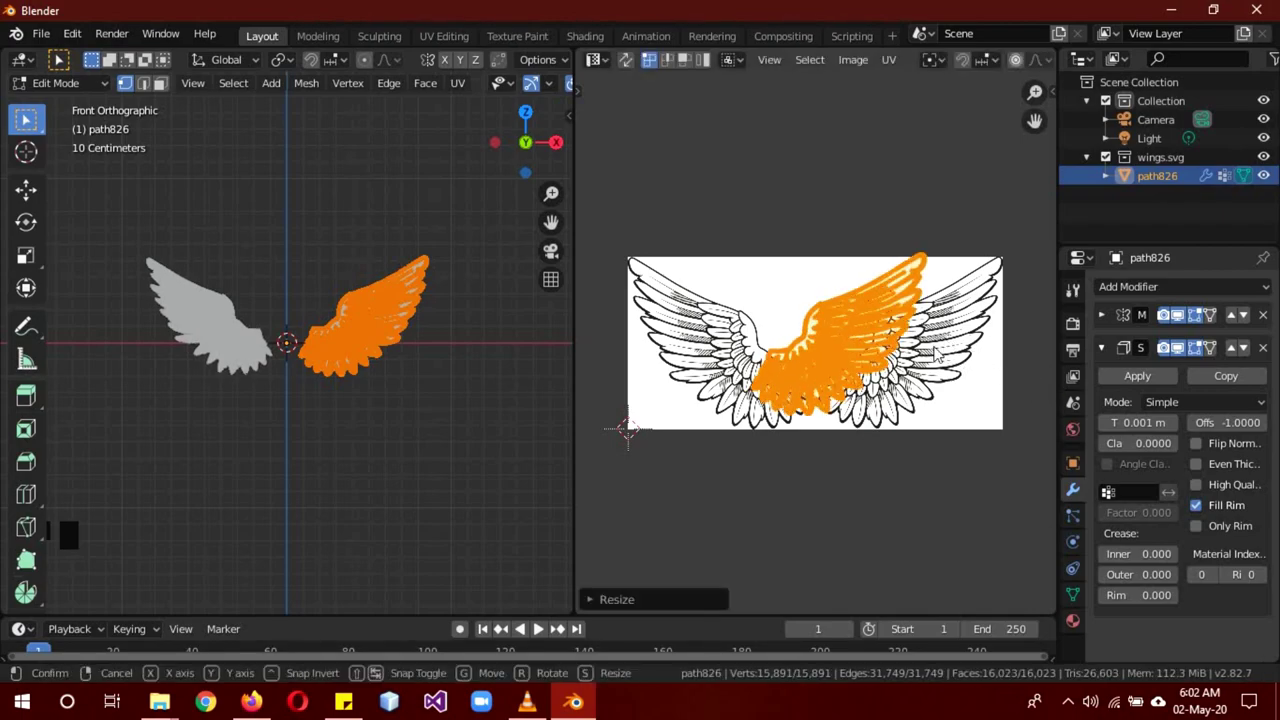
key("g")
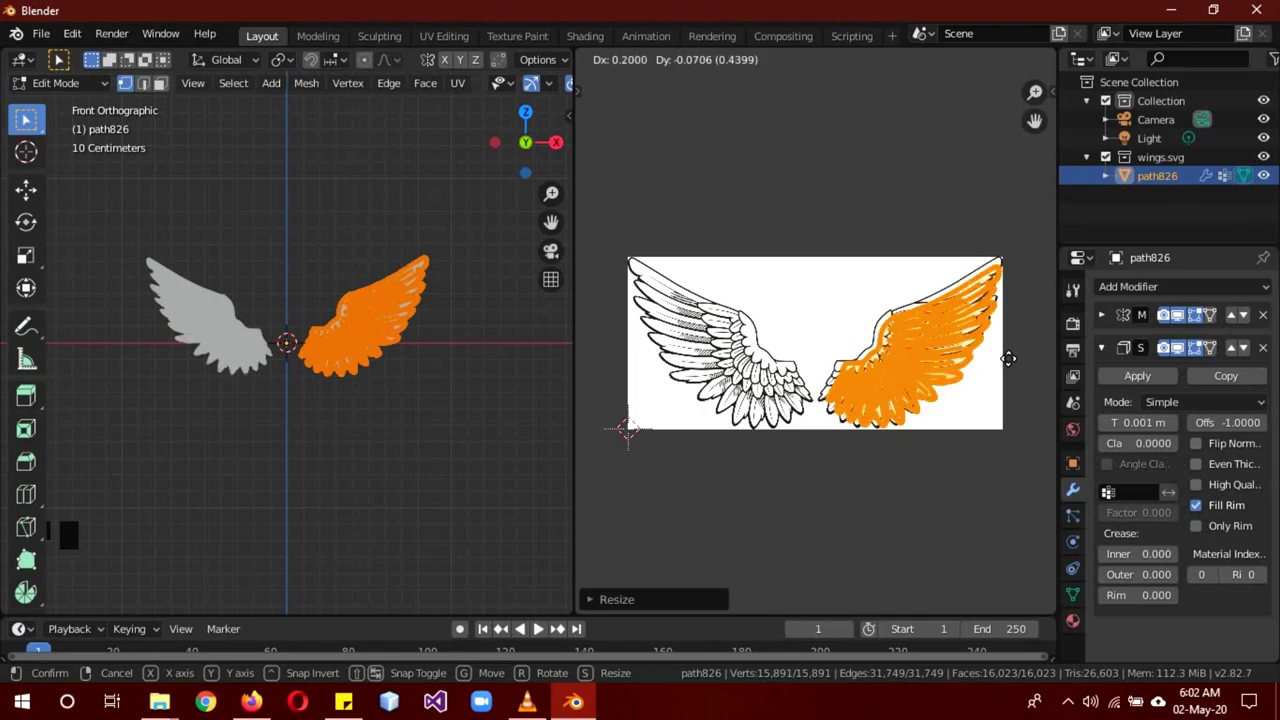
left_click(1003, 362)
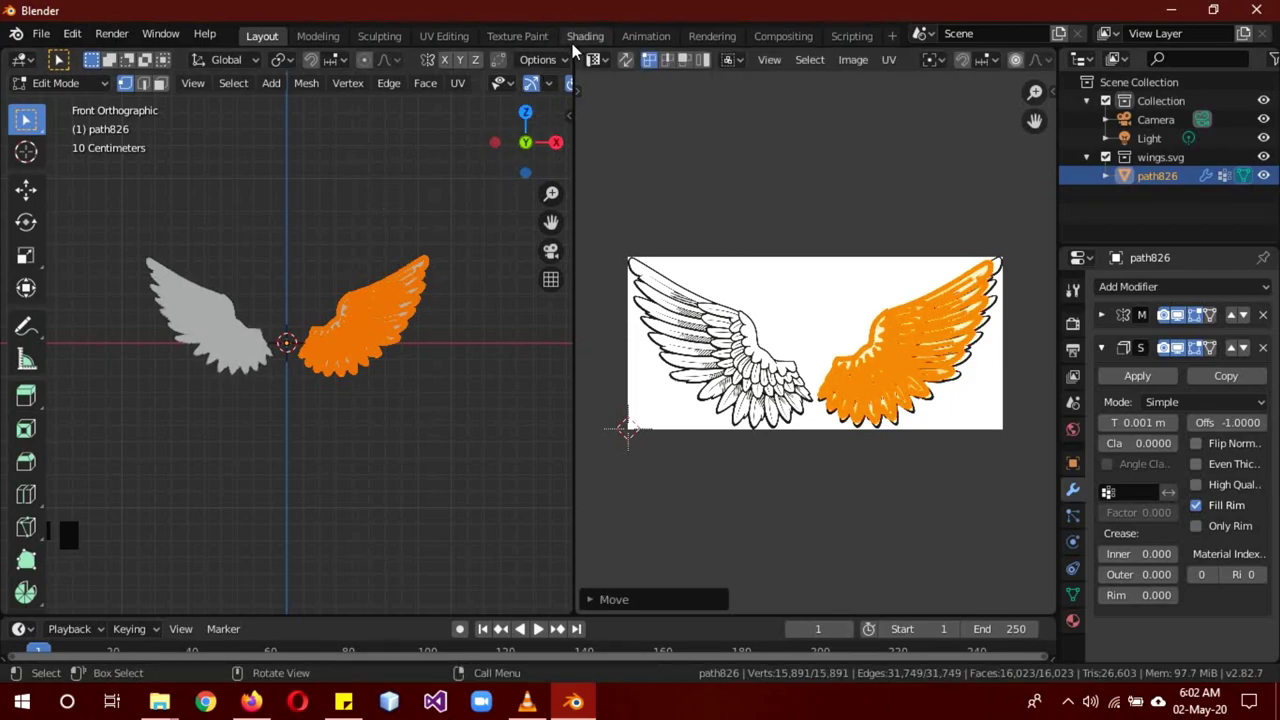
left_click_drag(576, 60, 661, 82)
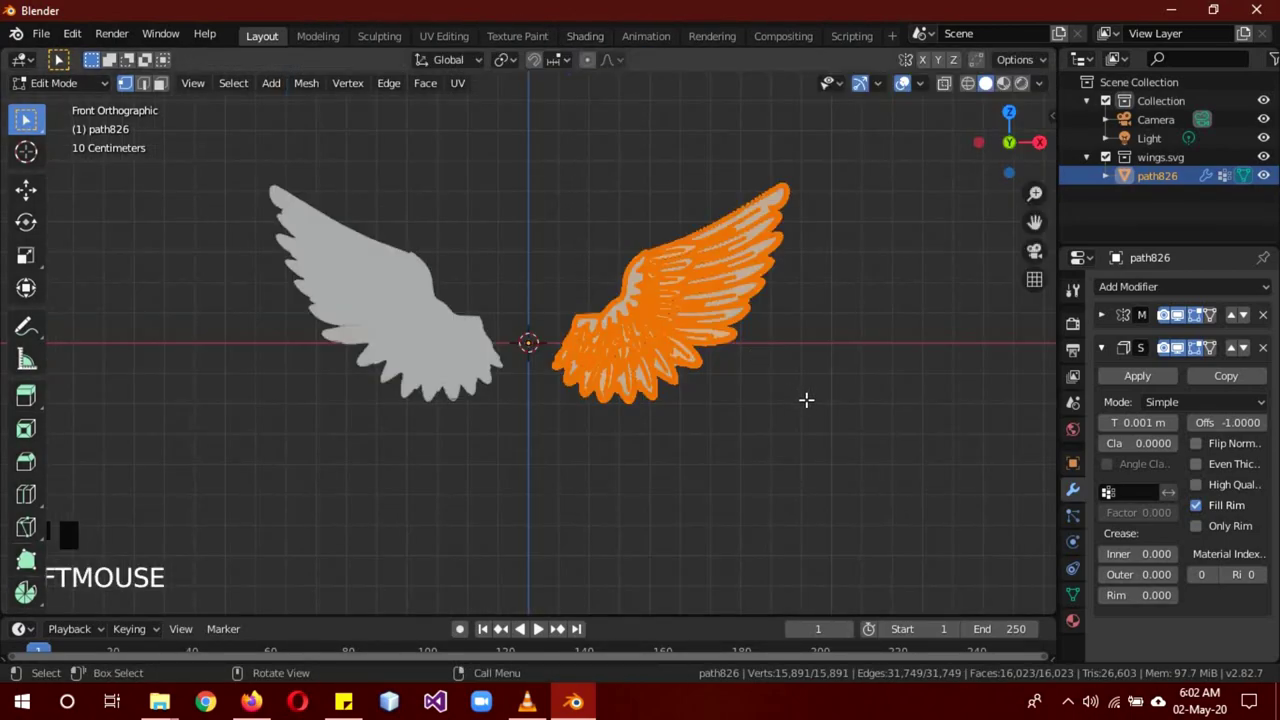
Back in Object Mode, preview the wings in Rendered shading, then return to Solid.
key("Tab")
key("z")
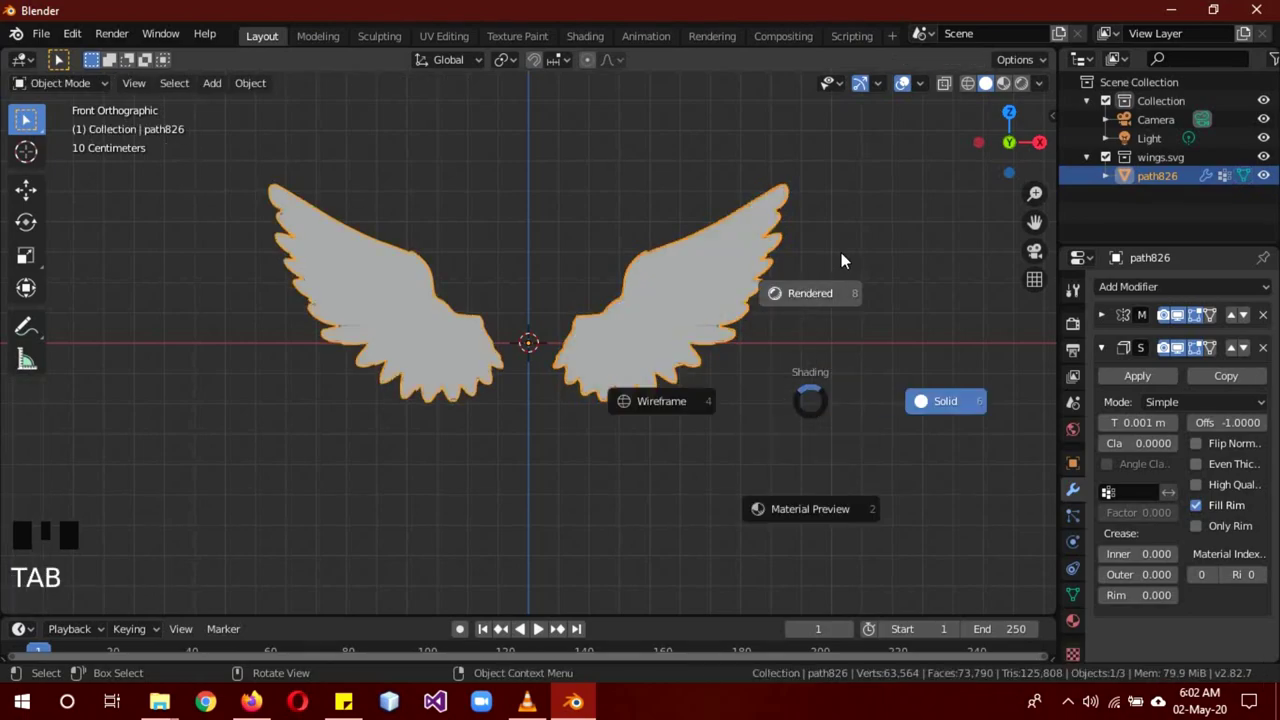
left_click(847, 246)
mouse_move(850, 238)
middle_mouse_down()
mouse_move(776, 256)
mouse_move(808, 251)
mouse_move(752, 337)
middle_mouse_up()
key("z")
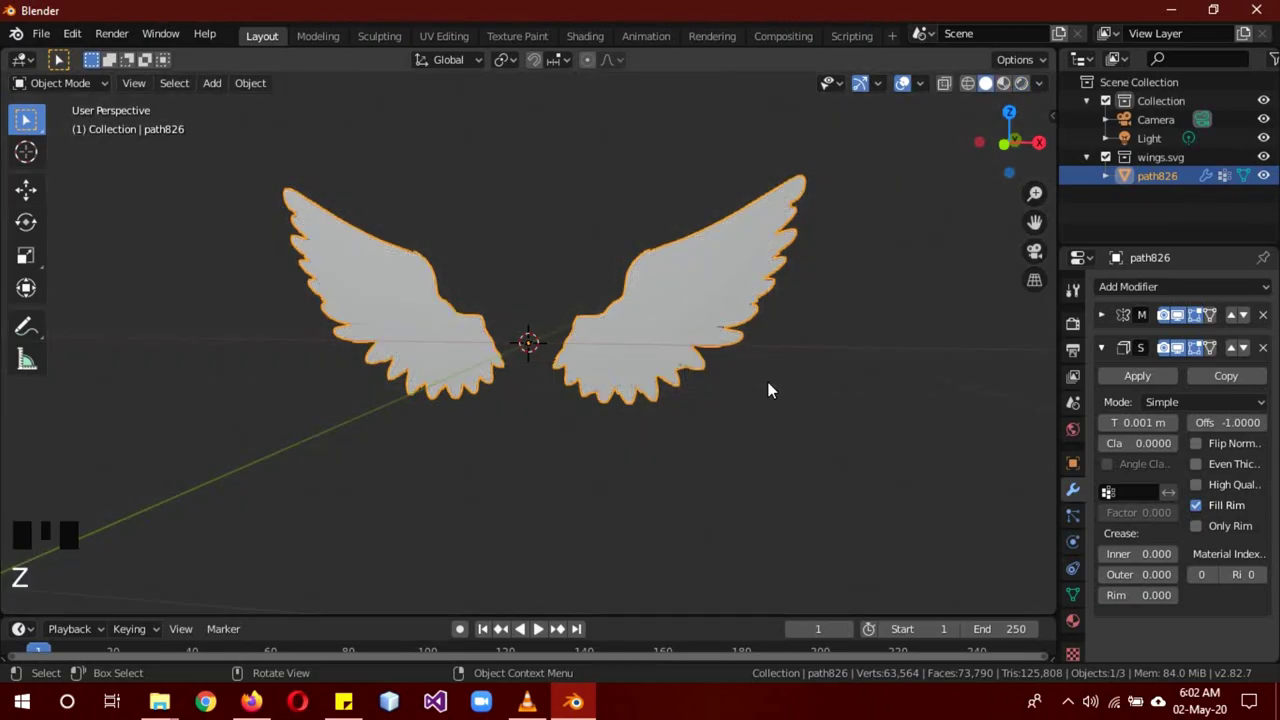
Collapse Solidify and add a Wave modifier limited to the Group vertex group.
left_click(1107, 346)
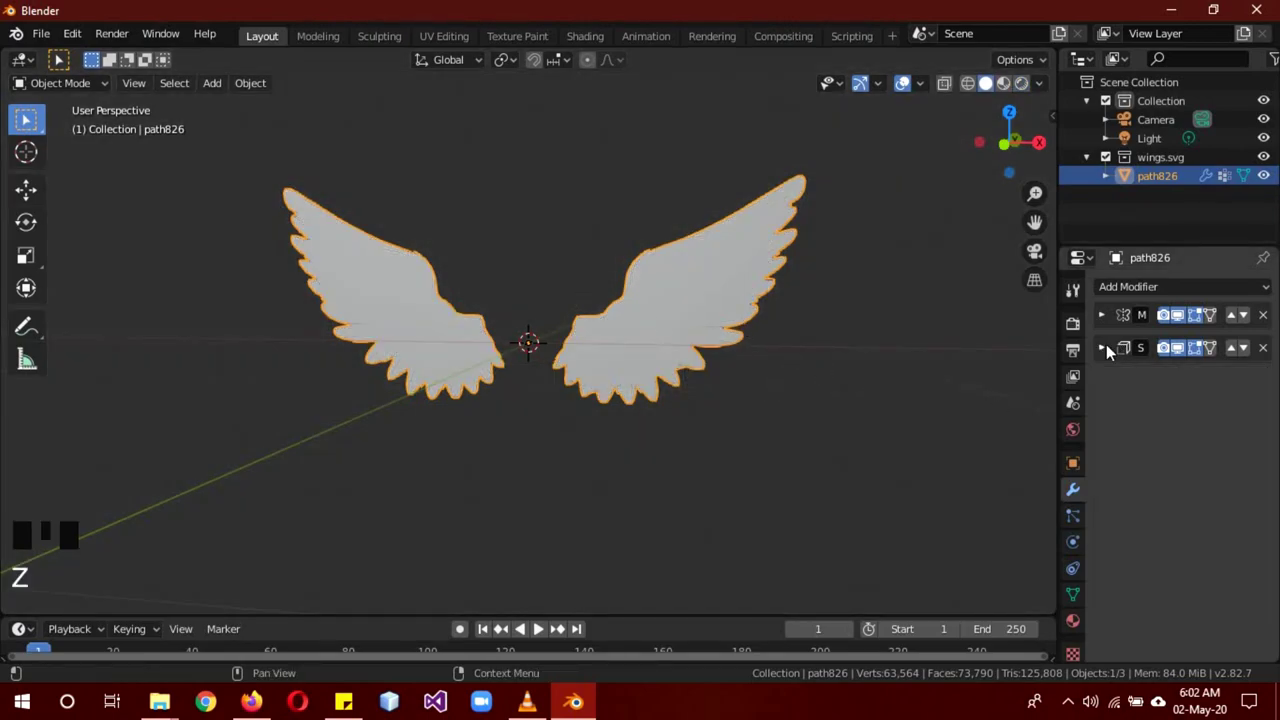
left_click(1126, 289)
left_click(1047, 637)
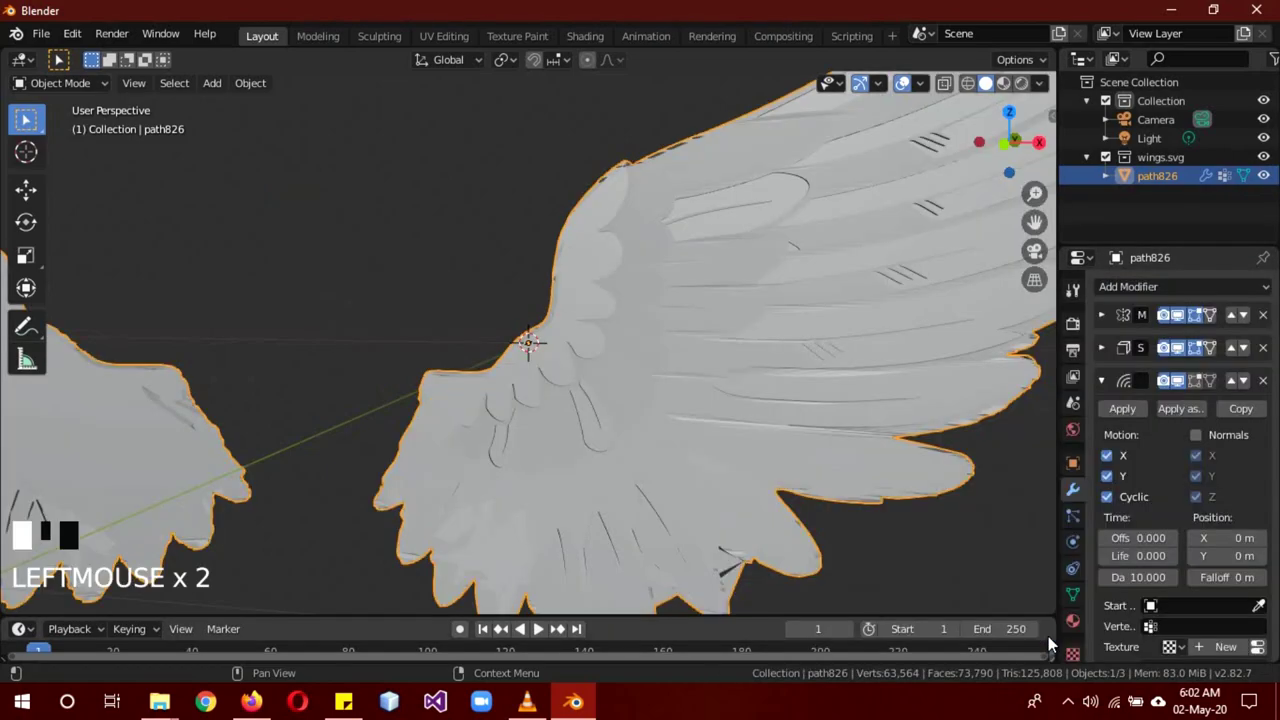
scroll(797, 418, "down", 4)
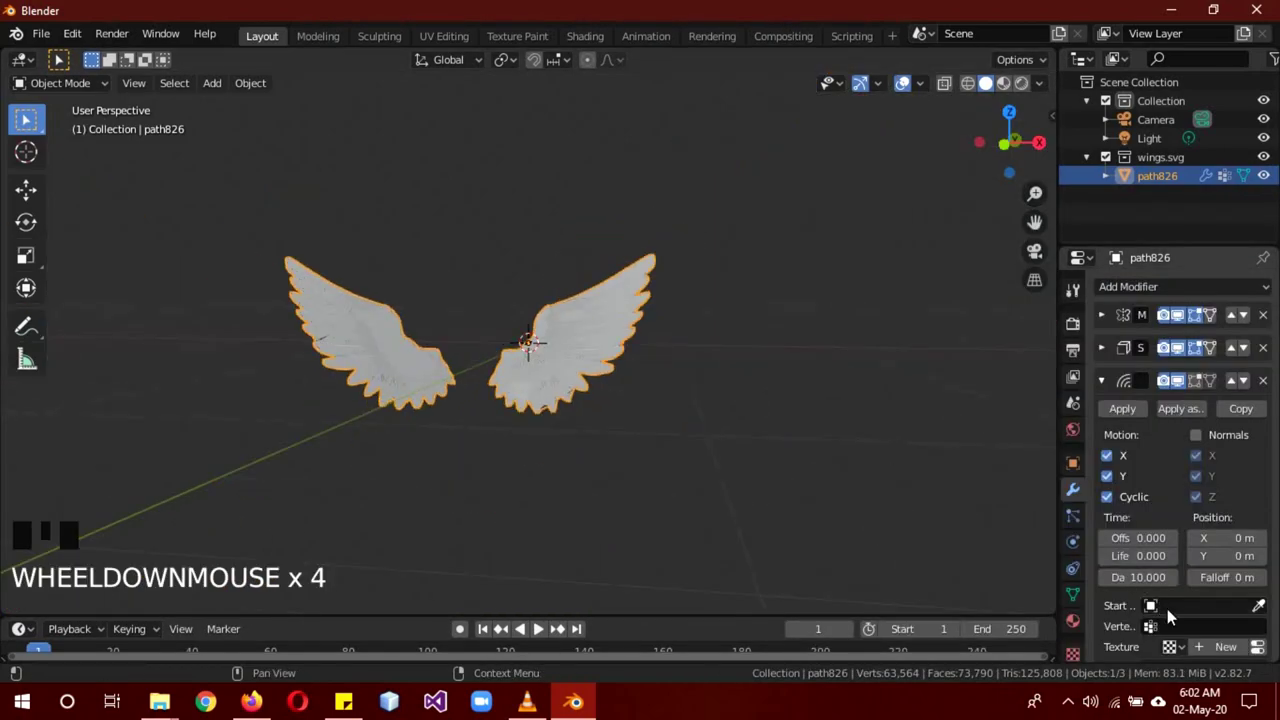
left_click(1210, 627)
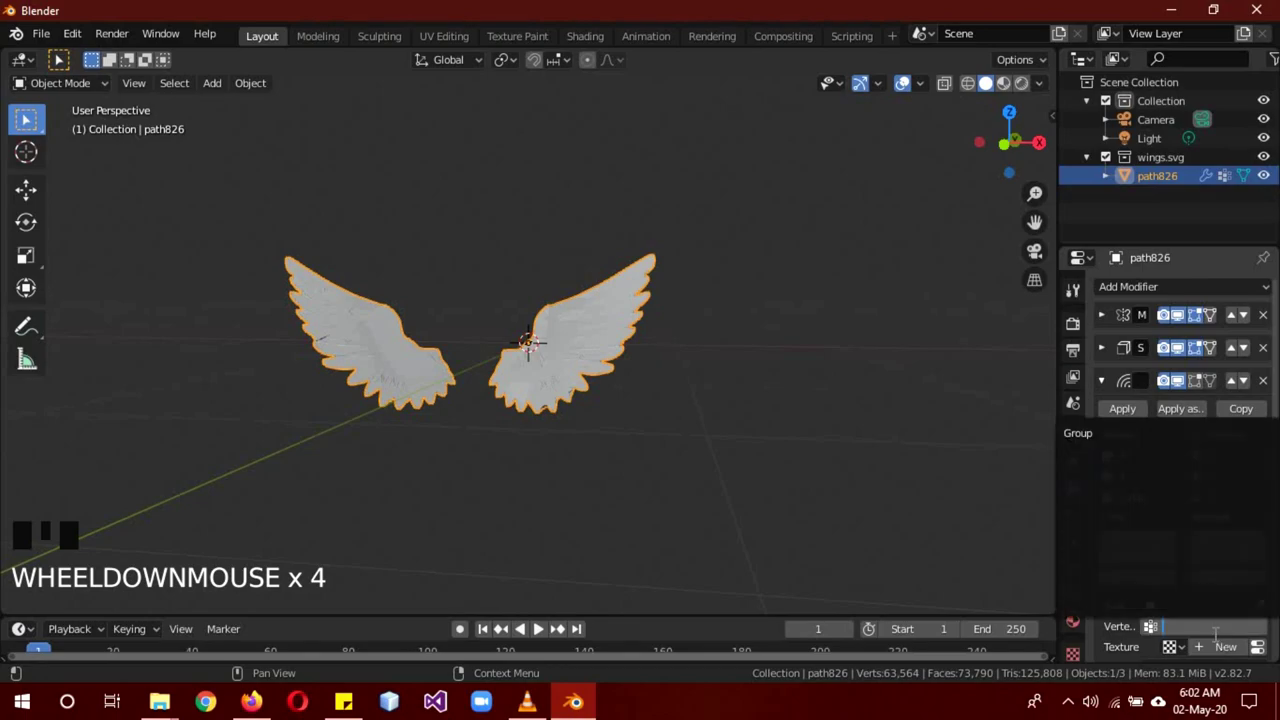
left_click(1110, 432)
Set the Wave modifier's height to 0.3 and speed to 0.10.
scroll(735, 303, "up", 3)
middle_click_drag(735, 303, 599, 333)
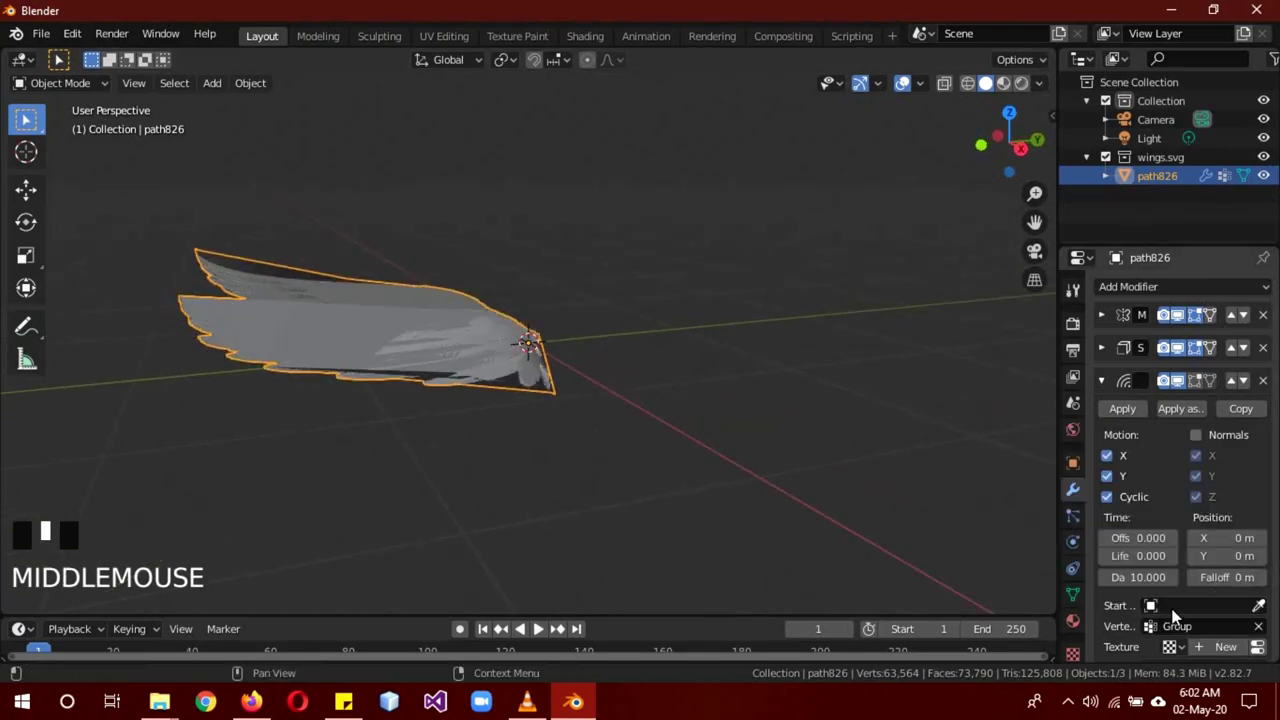
scroll(1166, 638, "down", 2)
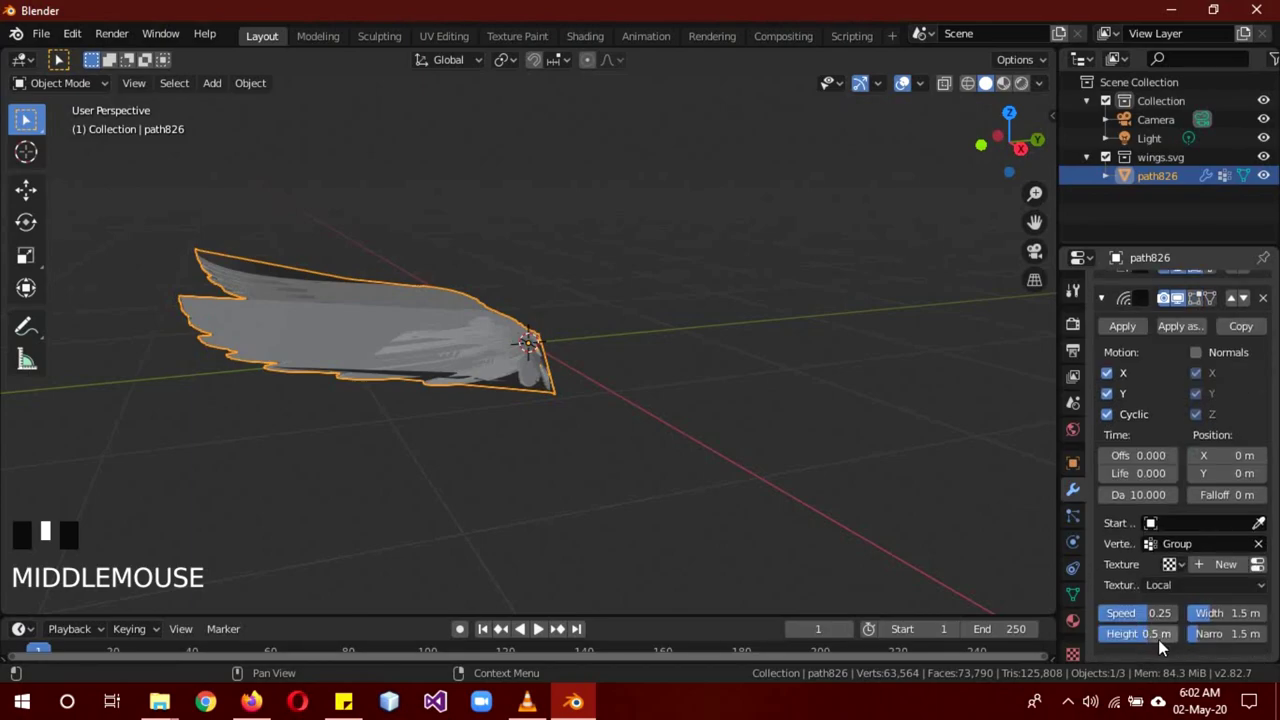
left_click(1158, 638)
type("0.3")
left_click(539, 465)
middle_click_drag(539, 465, 460, 449)
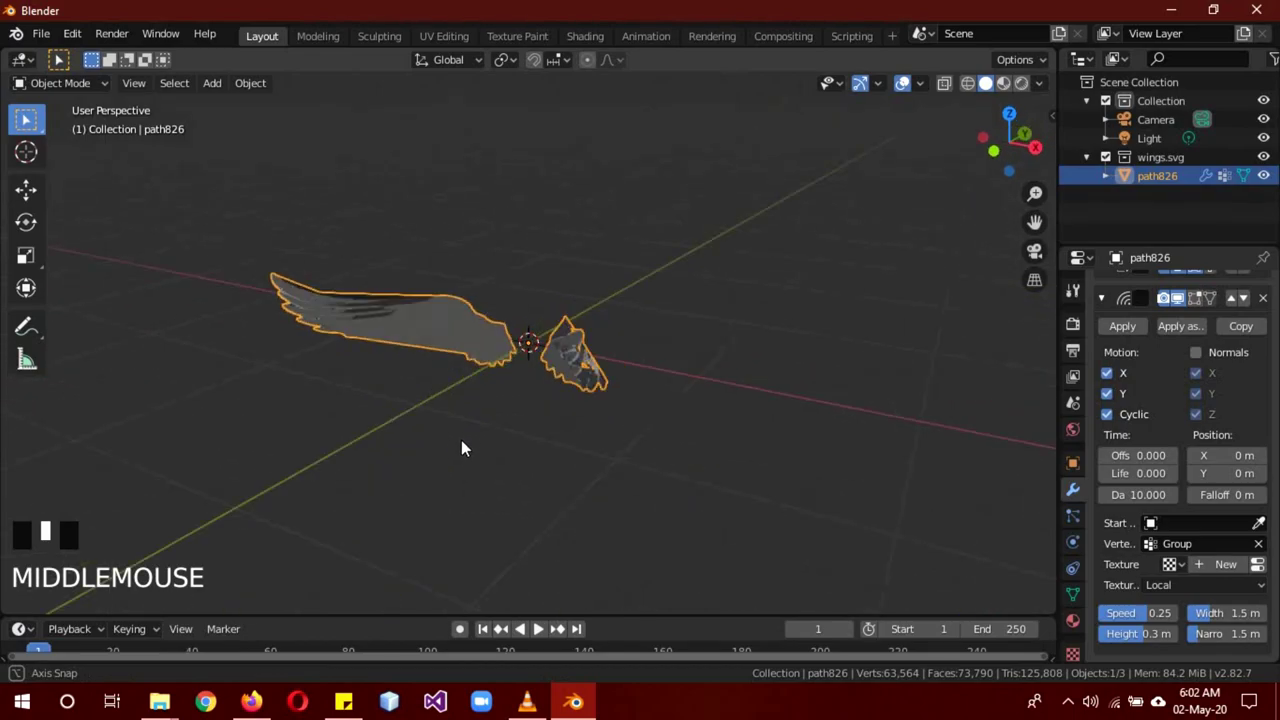
type("0.1")
left_click(1137, 604)
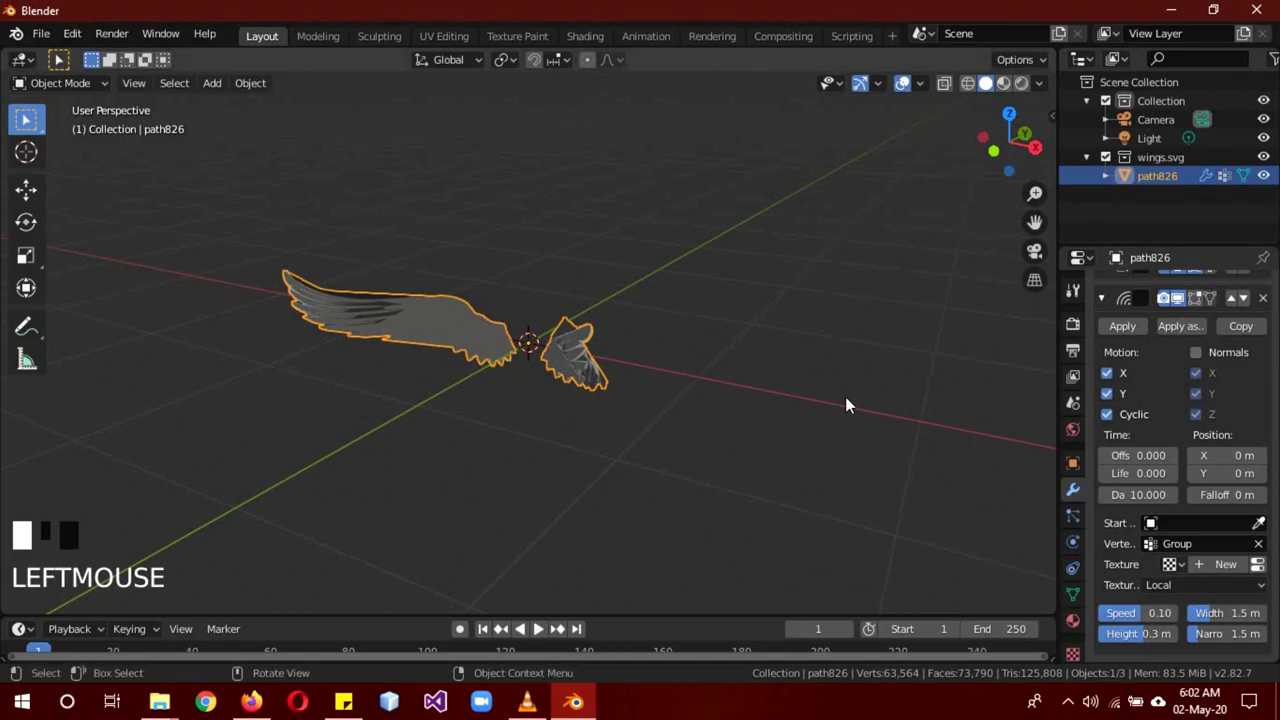
left_click(539, 629)
middle_click_drag(757, 459, 645, 422)
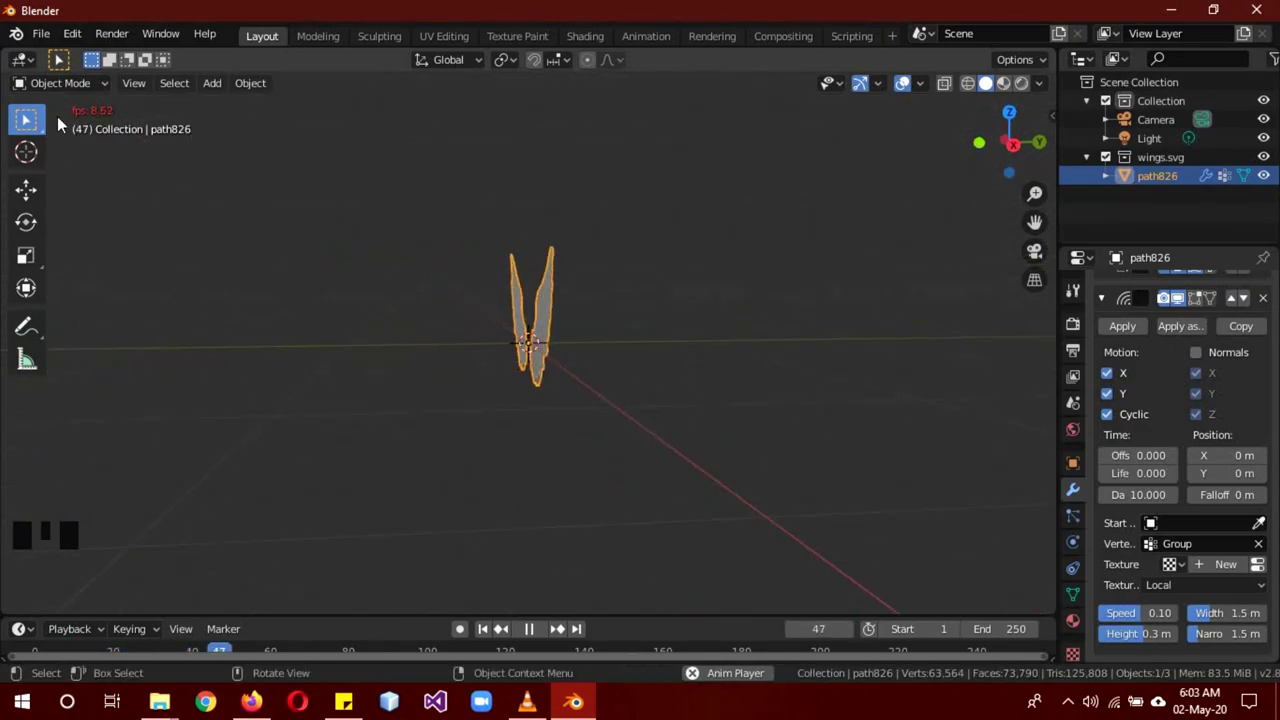
left_click(528, 629)
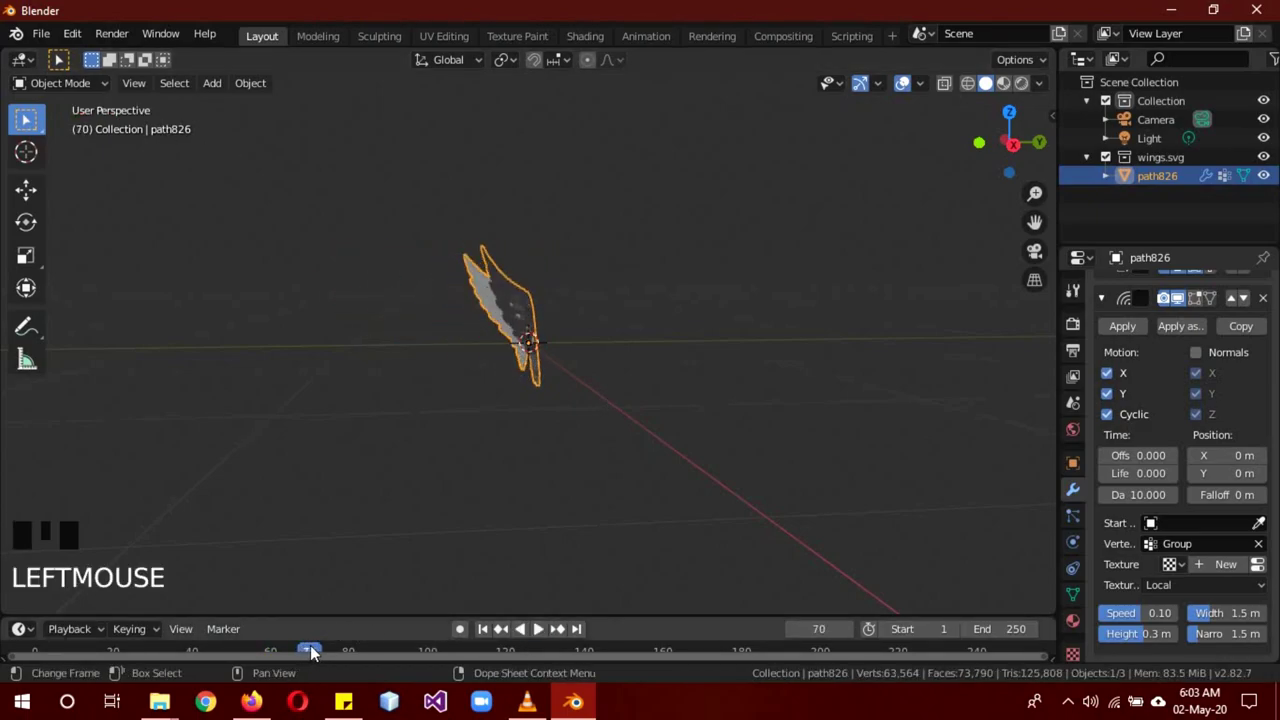
left_click_drag(310, 645, 35, 648)
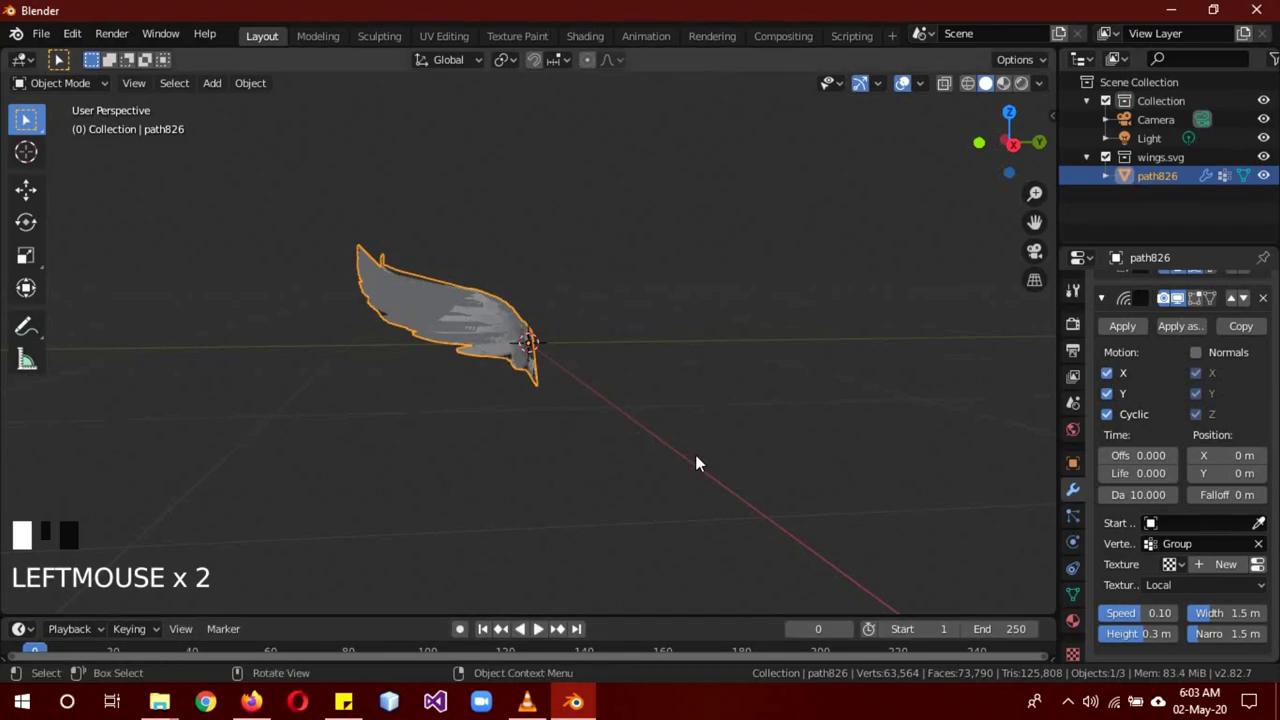
middle_click_drag(684, 453, 823, 442)
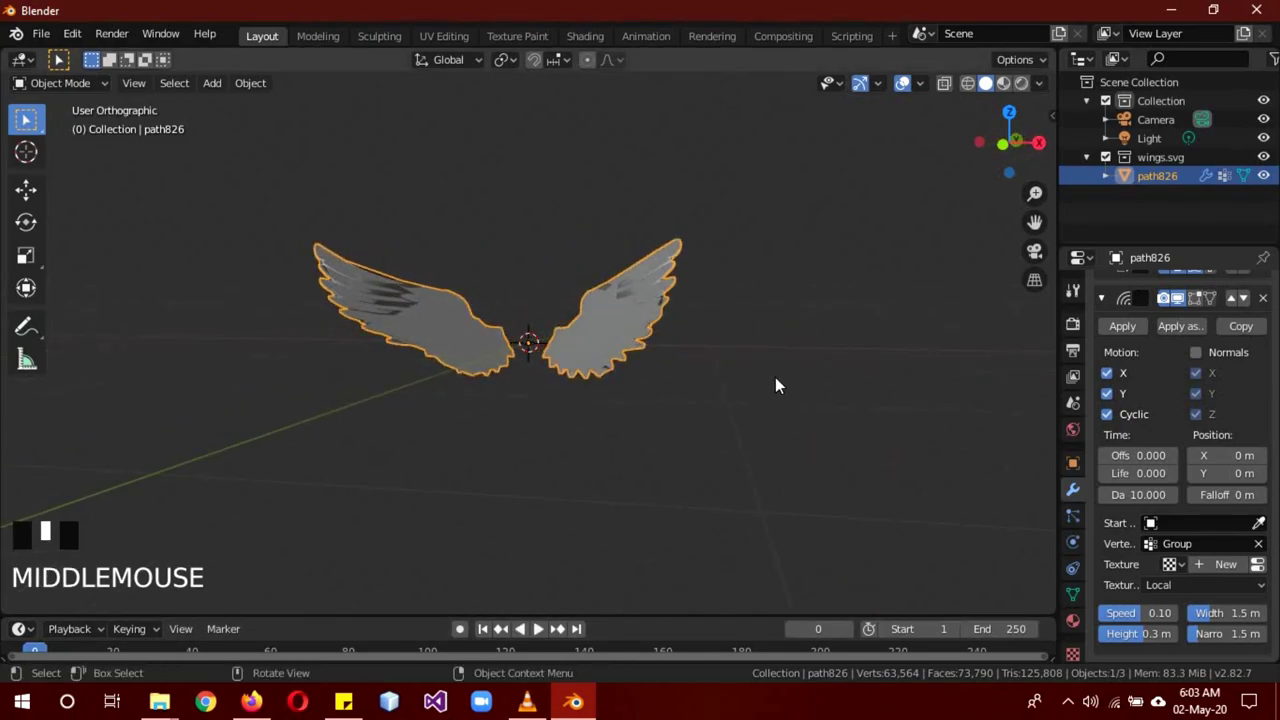
key("KP_1")
middle_click_drag(785, 308, 791, 346)
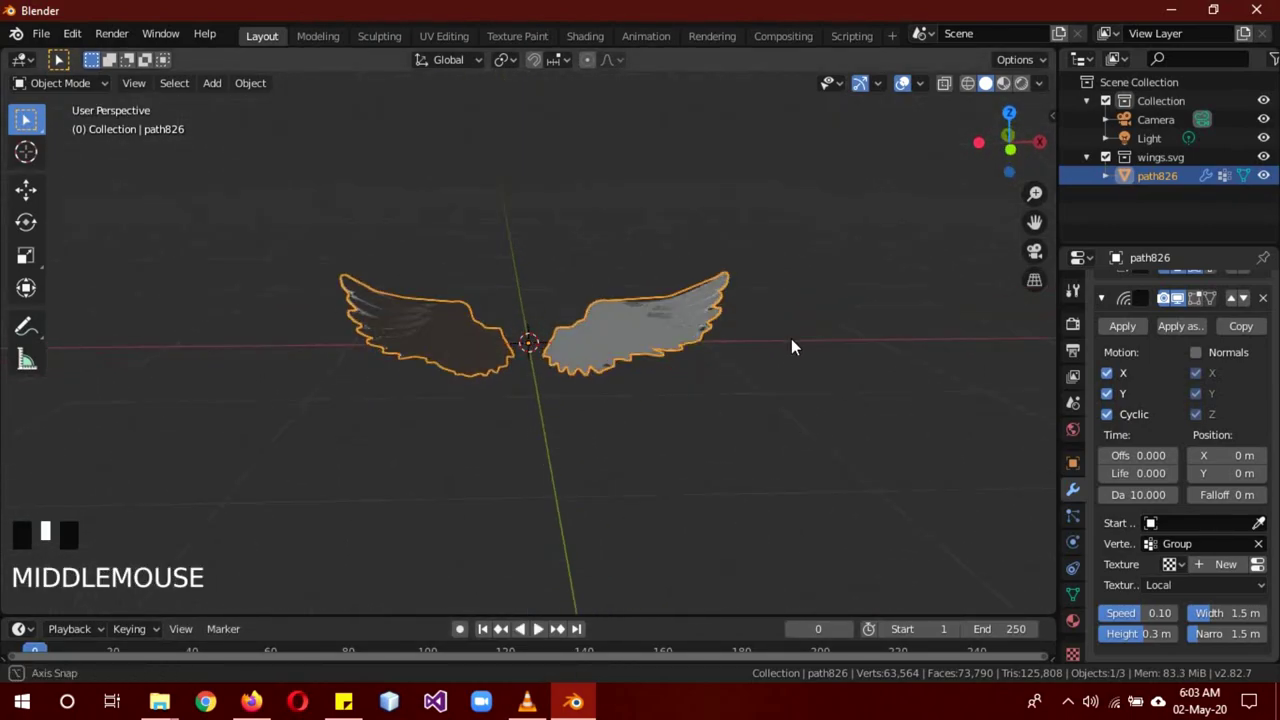
Import low.obj from Desktop/temp cityt/fdx54mtvuz28-FinalBaseMesh as a Wavefront OBJ.
left_click(43, 36)
mouse_move(104, 285)
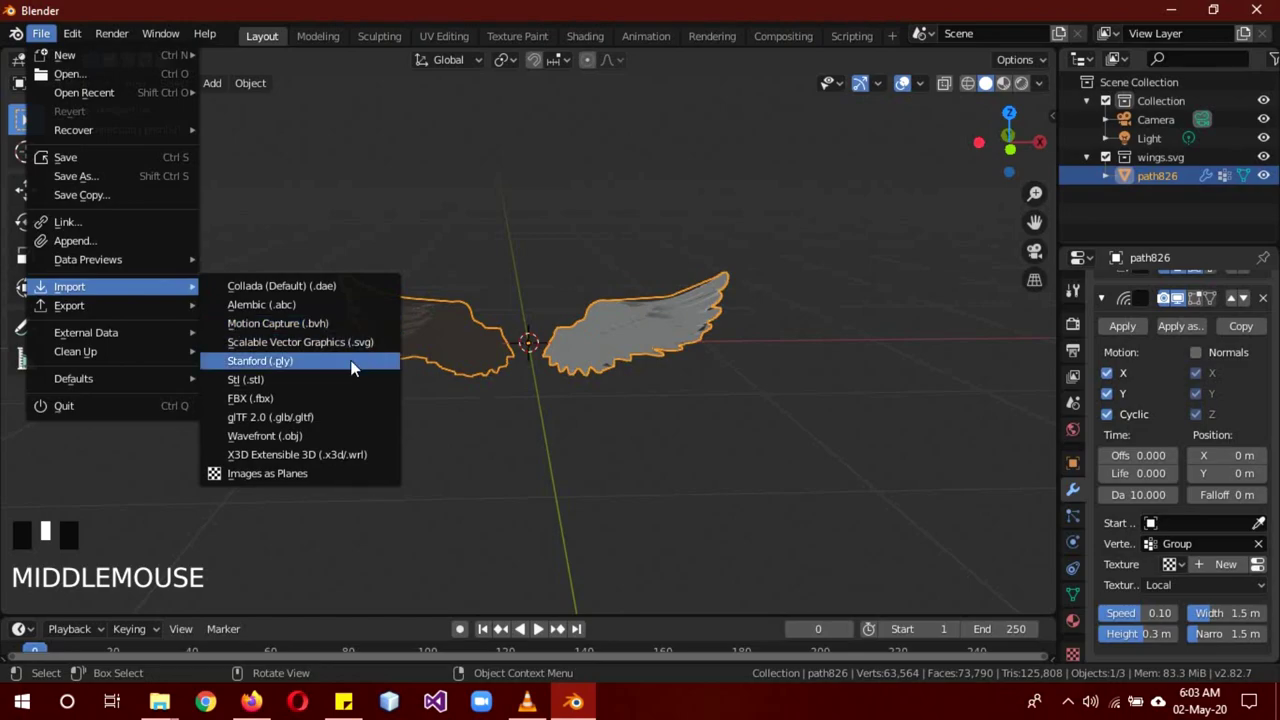
left_click(310, 434)
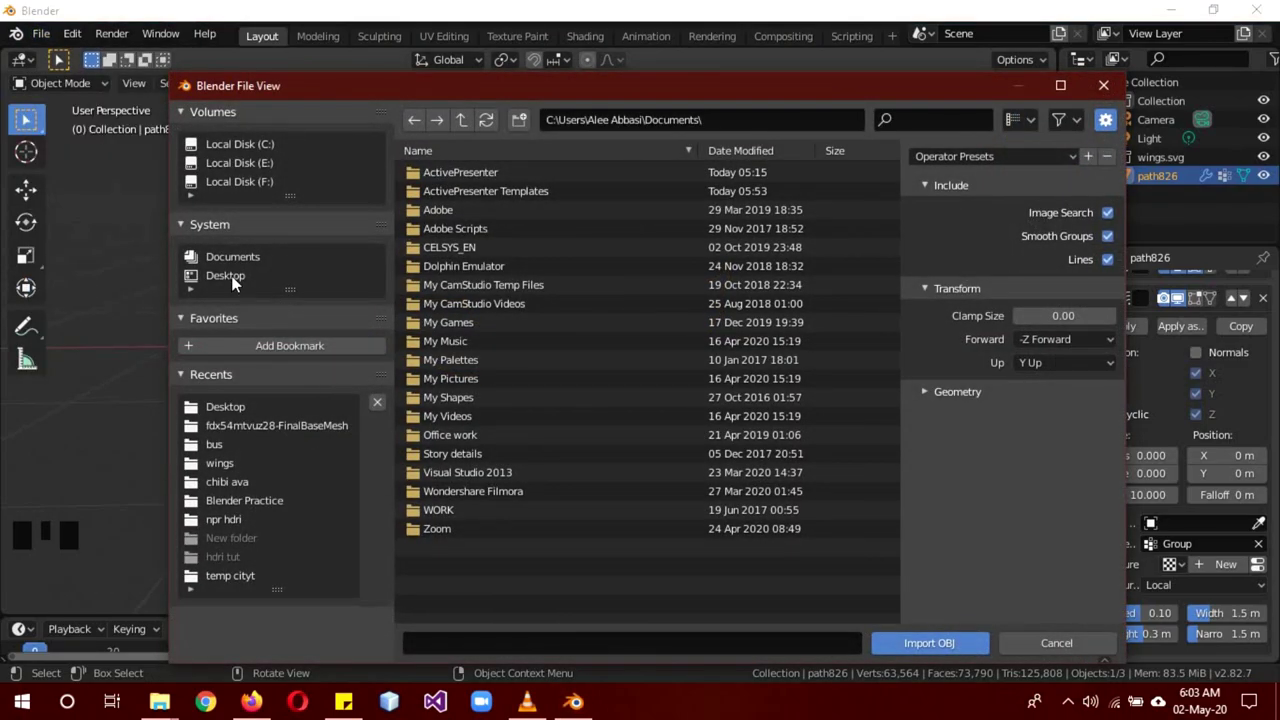
left_click(230, 279)
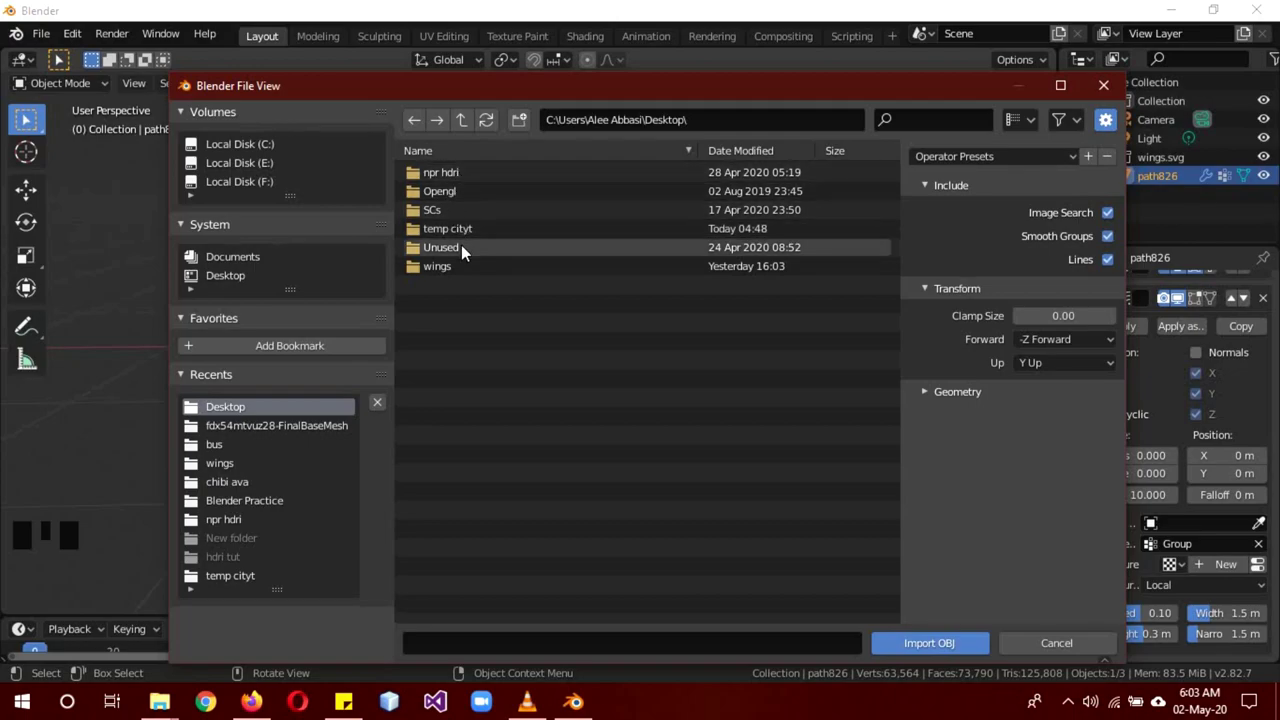
double_click(453, 229)
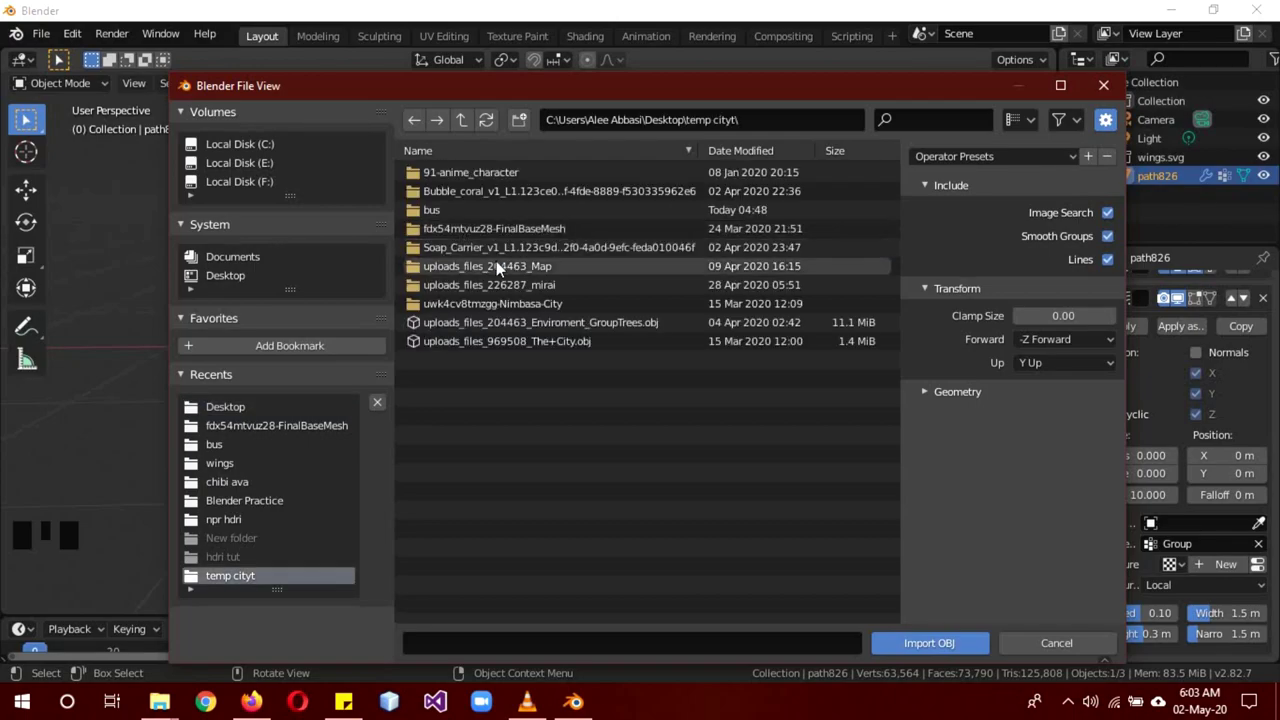
double_click(502, 228)
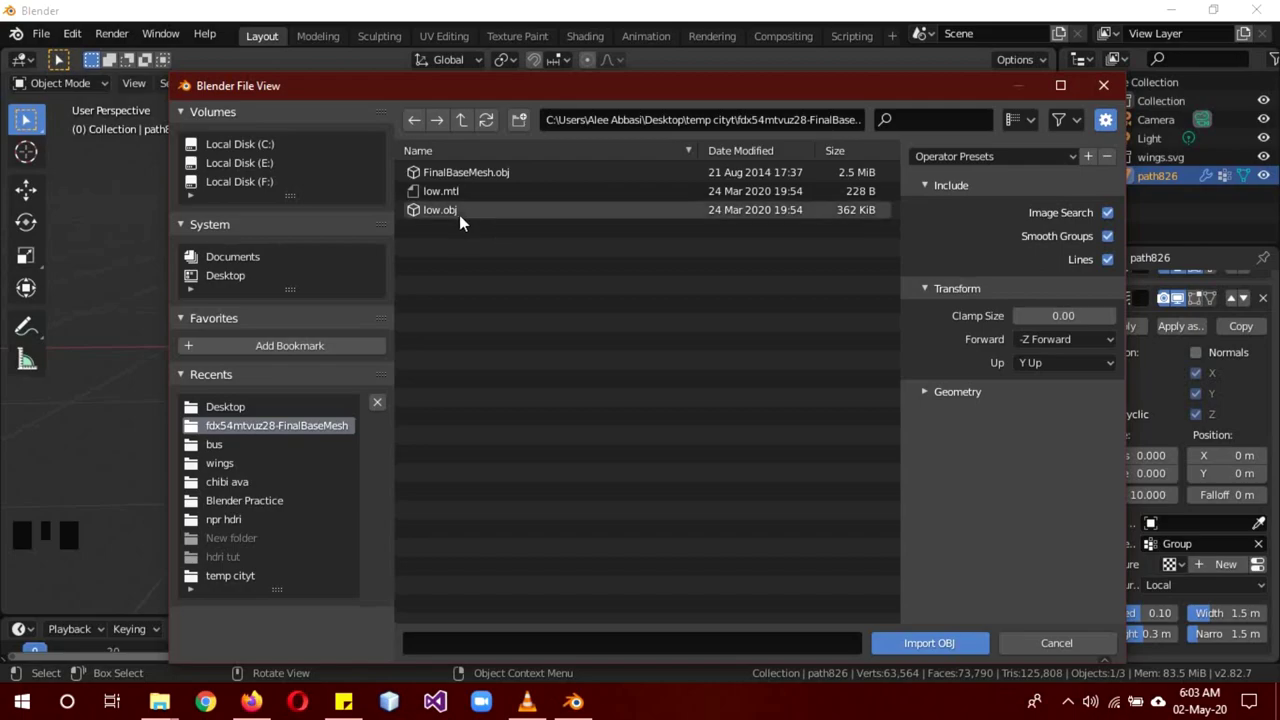
double_click(454, 212)
scroll(720, 268, "up", 1)
scroll(802, 277, "down", 8)
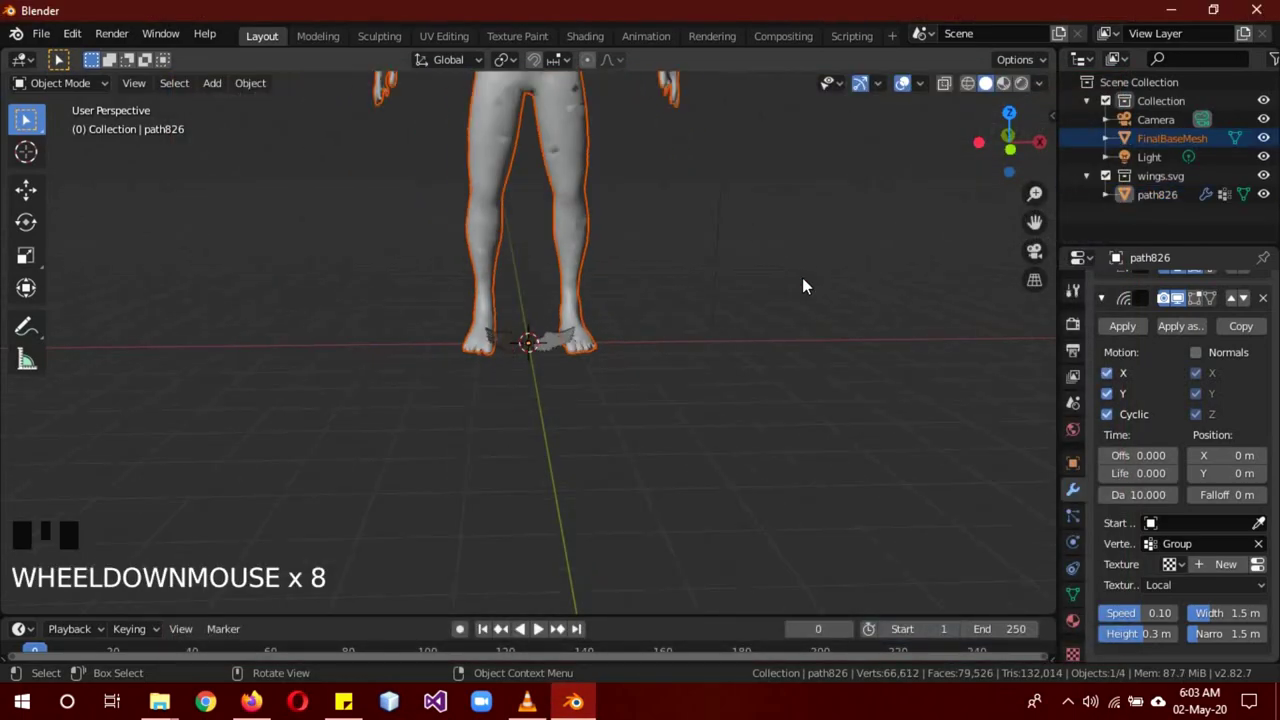
scroll(802, 277, "down", 5)
Scale the imported human model down.
key("s")
left_click(569, 346)
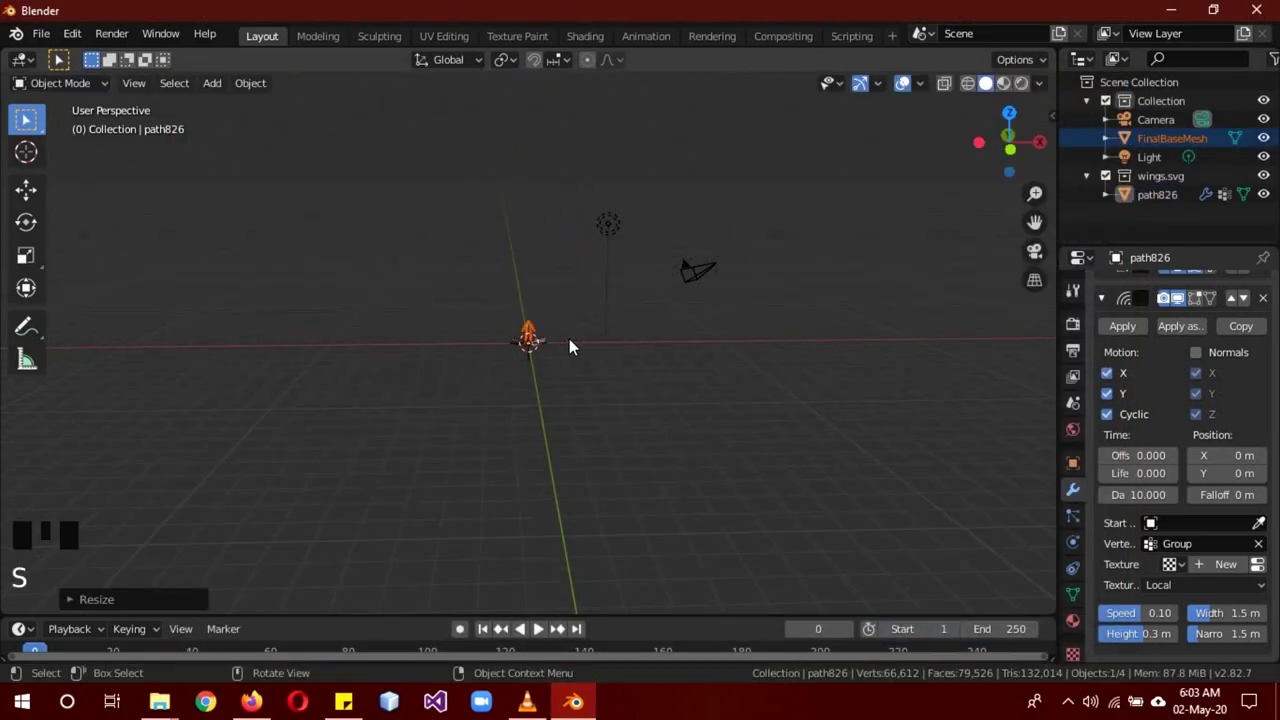
scroll(606, 343, "up", 13)
middle_click_drag(688, 337, 516, 386)
From the right-side view, raise the wings to sit behind the figure's shoulders.
left_click(516, 382)
key("KP_3")
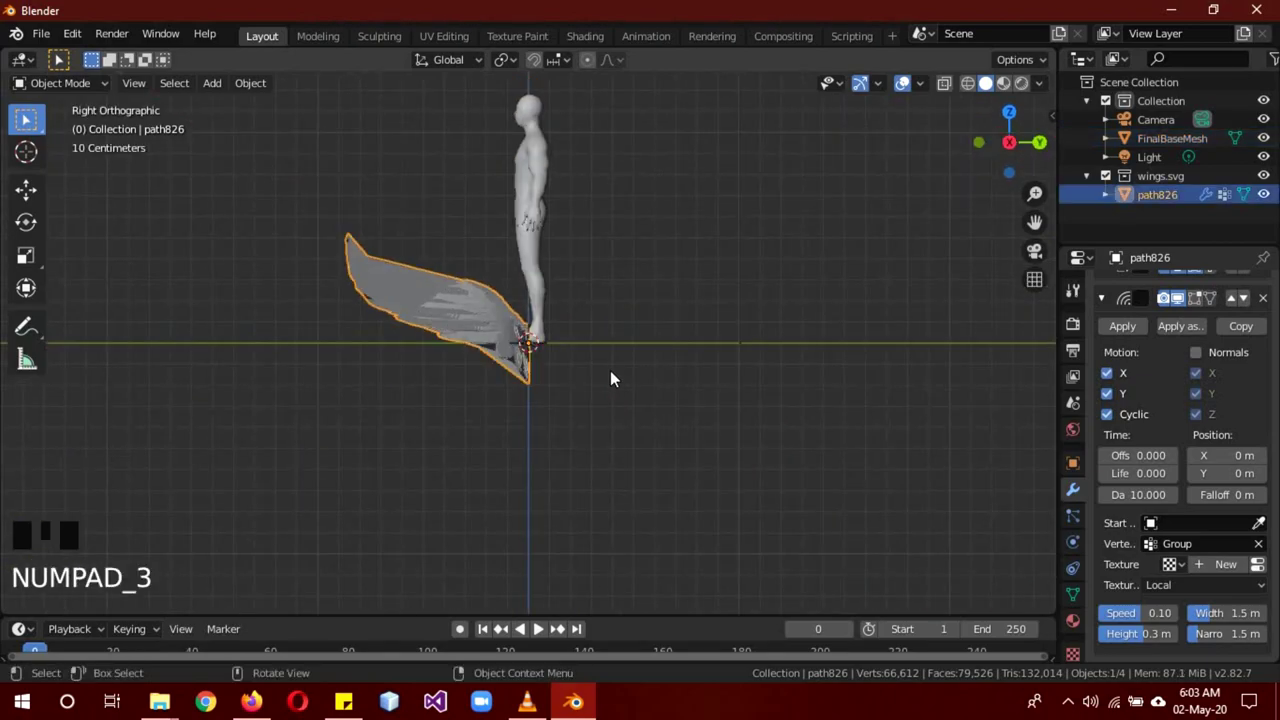
key("g")
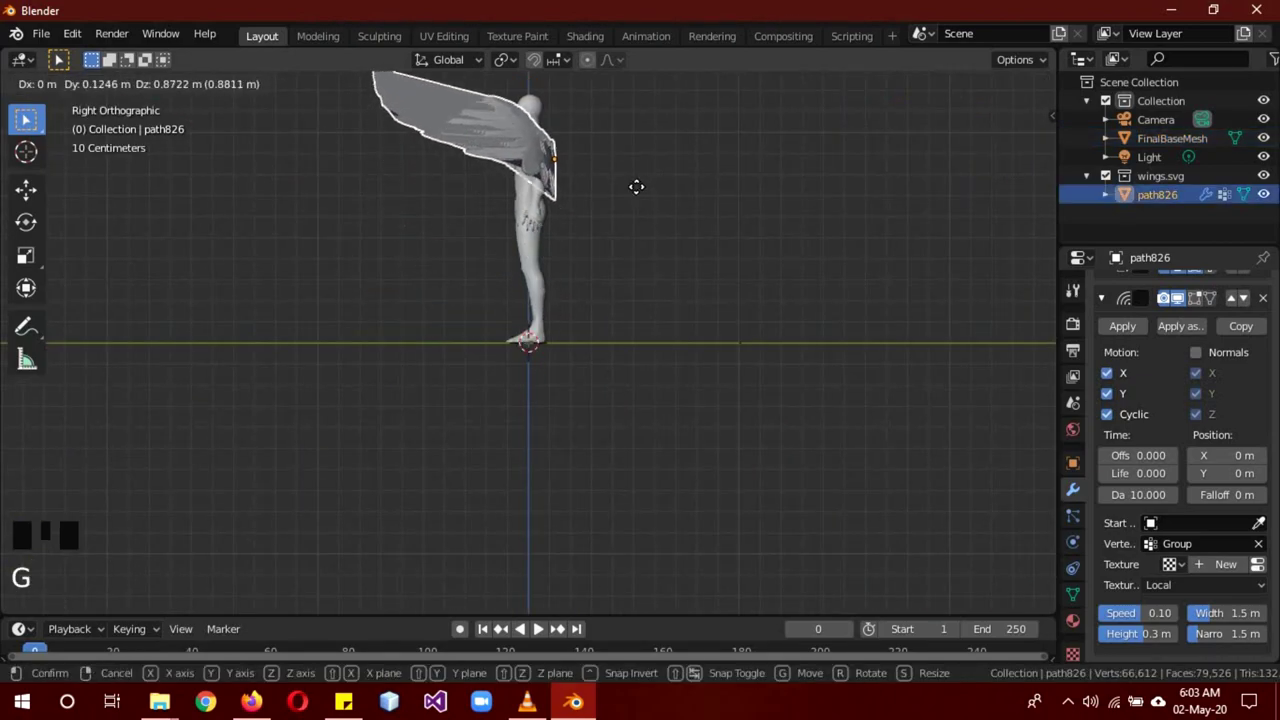
left_click(634, 190)
middle_click_drag(489, 257, 548, 239)
Give the human figure an Emission surface shader with strength 5.
left_click(549, 236)
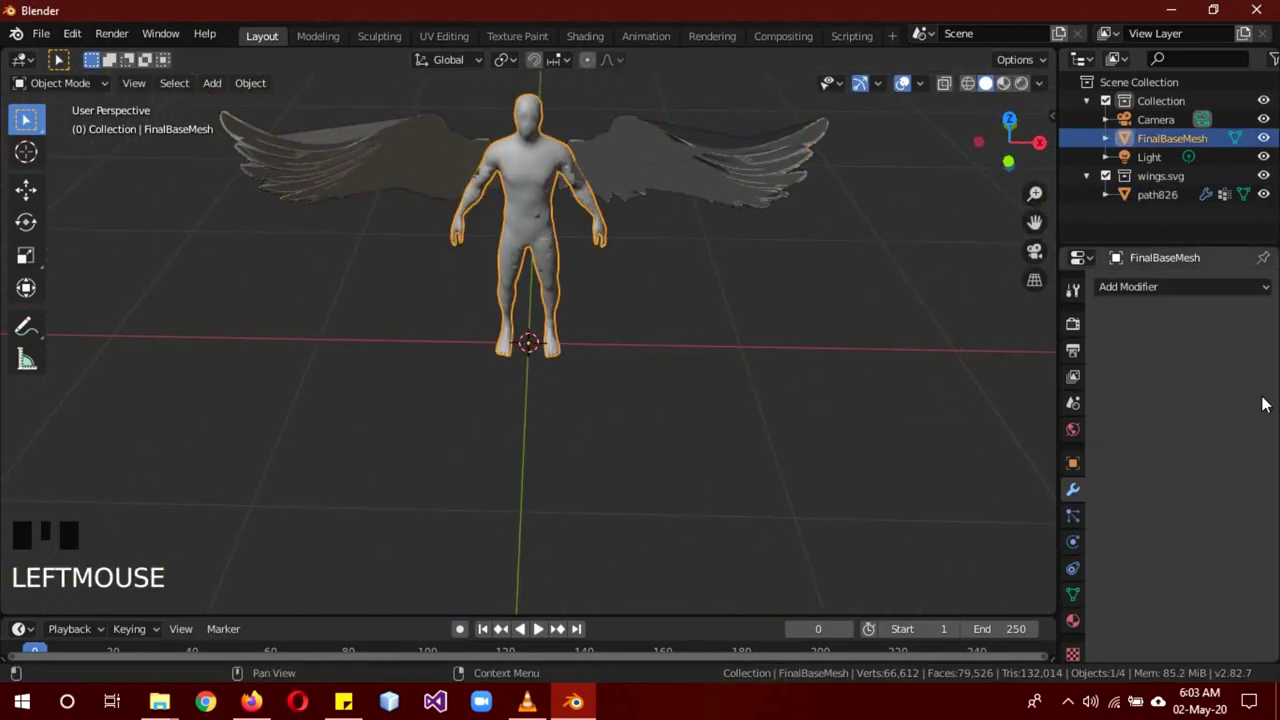
left_click(1072, 620)
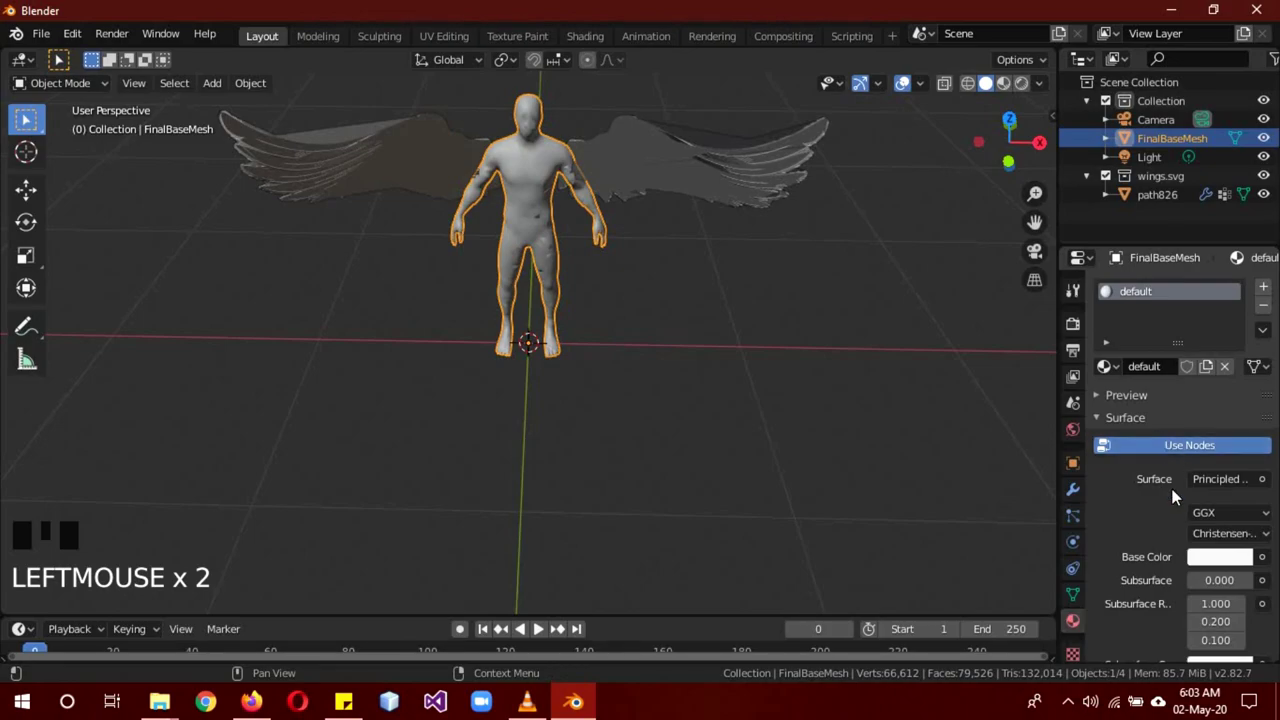
left_click(1216, 479)
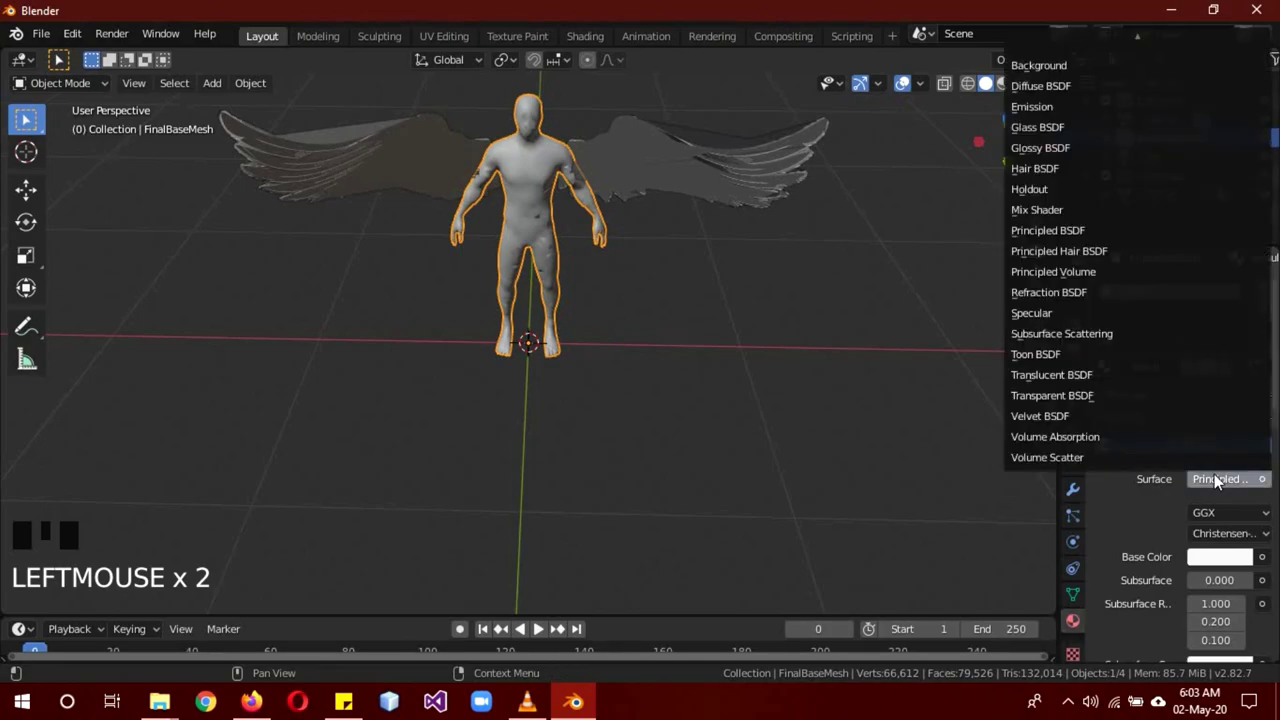
left_click(1040, 106)
left_click(1230, 542)
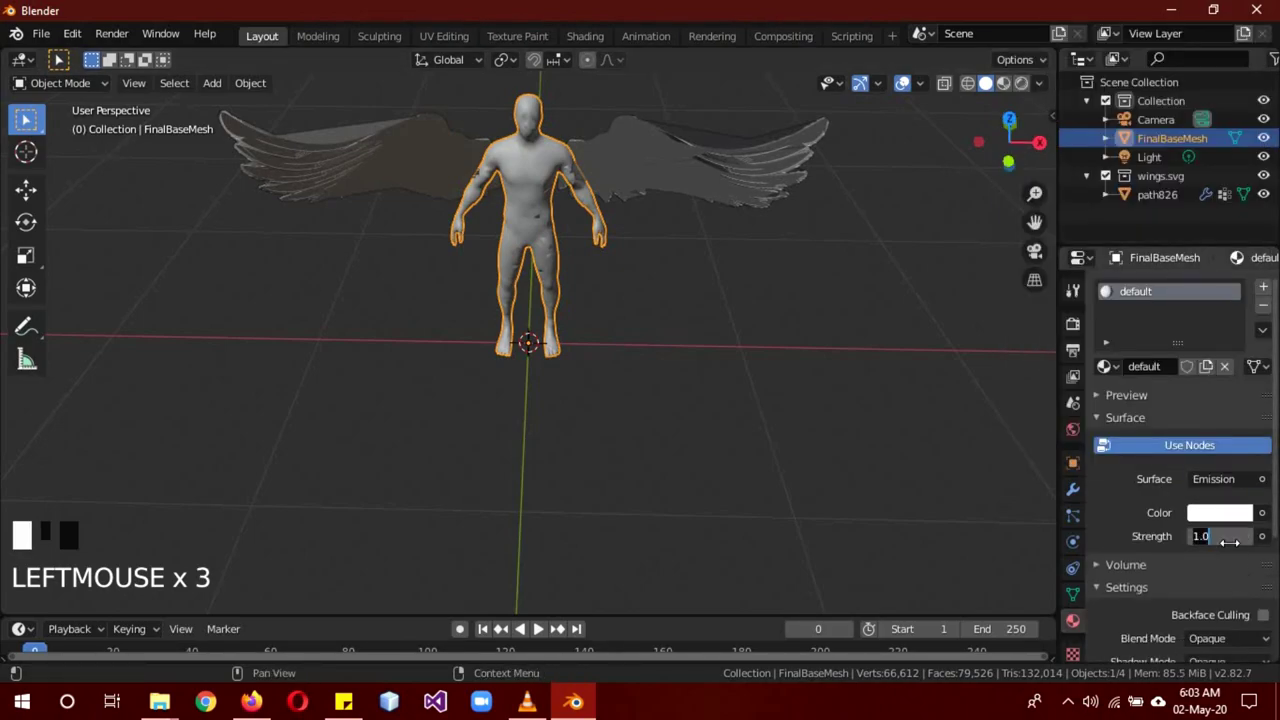
type("5")
key("Return")
In the Shader Editor, add a Noise Texture node.
left_click(18, 59)
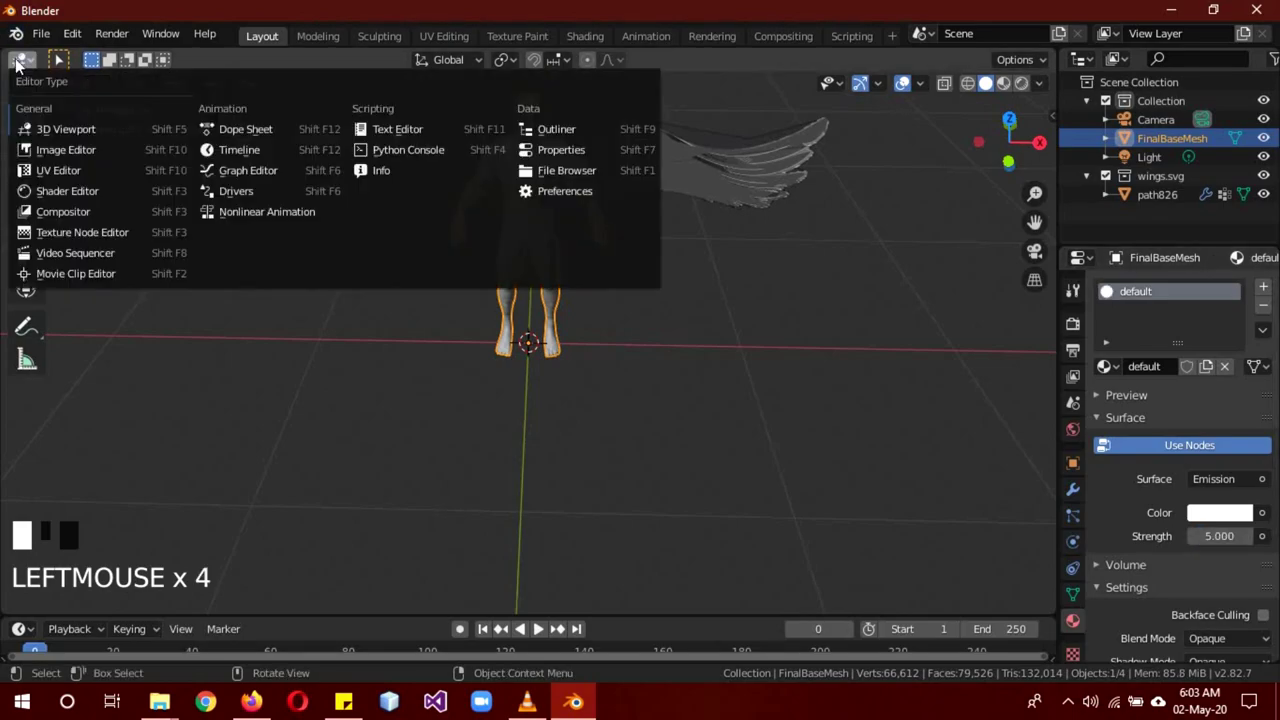
left_click(67, 190)
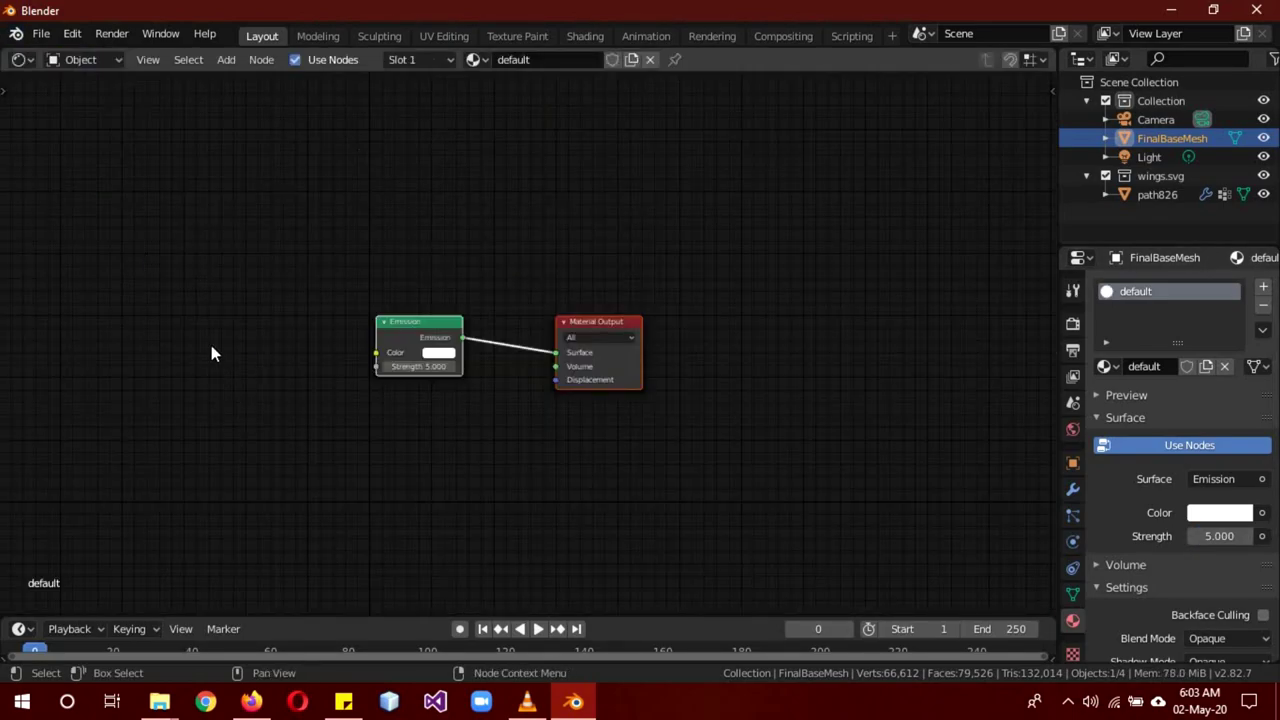
key("shift+a")
left_click(211, 345)
type("noi")
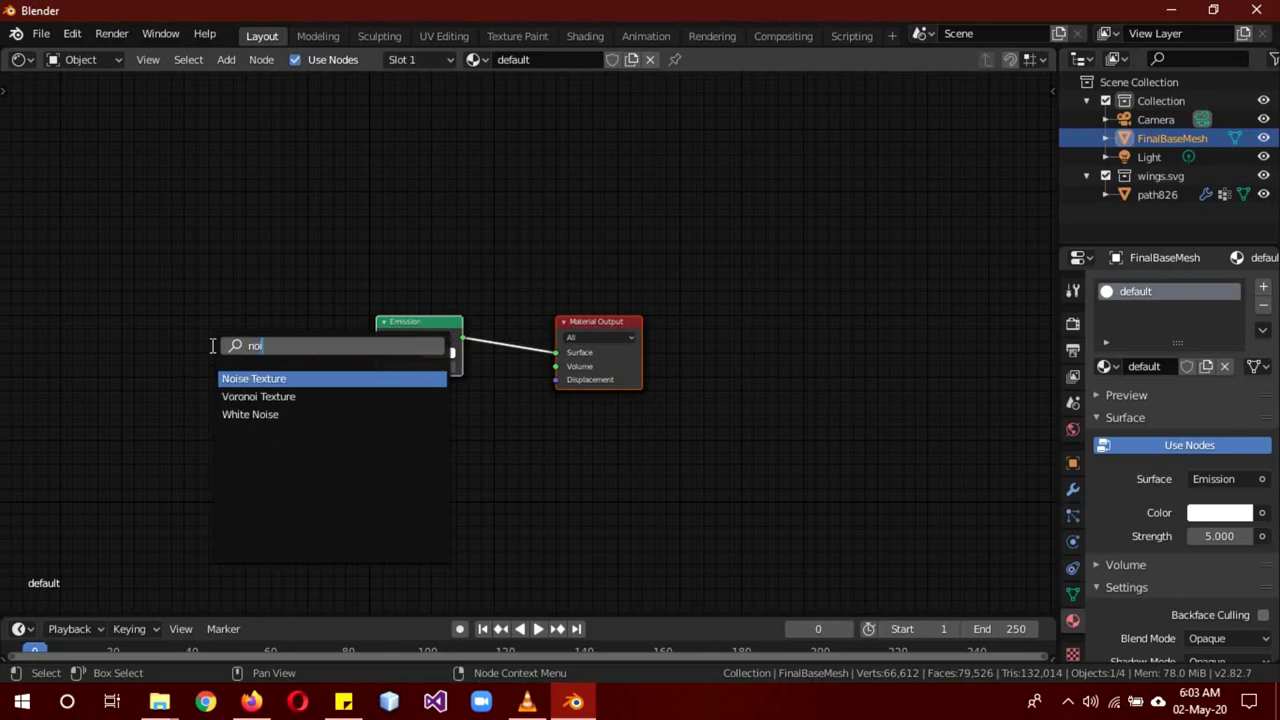
left_click(254, 378)
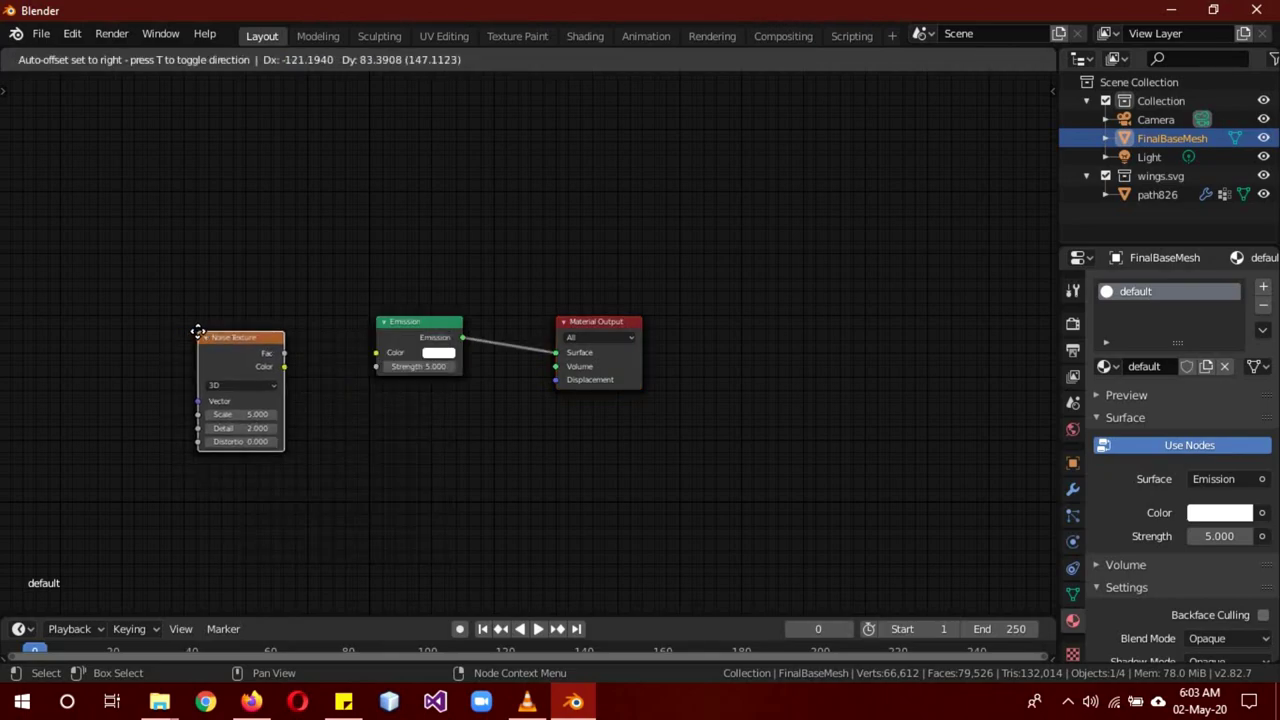
left_click(256, 380)
Add Hue/Saturation with saturation 2.000, wiring Noise Texture through it into Emission Color.
key("shift+a")
left_click(405, 445)
type("hu")
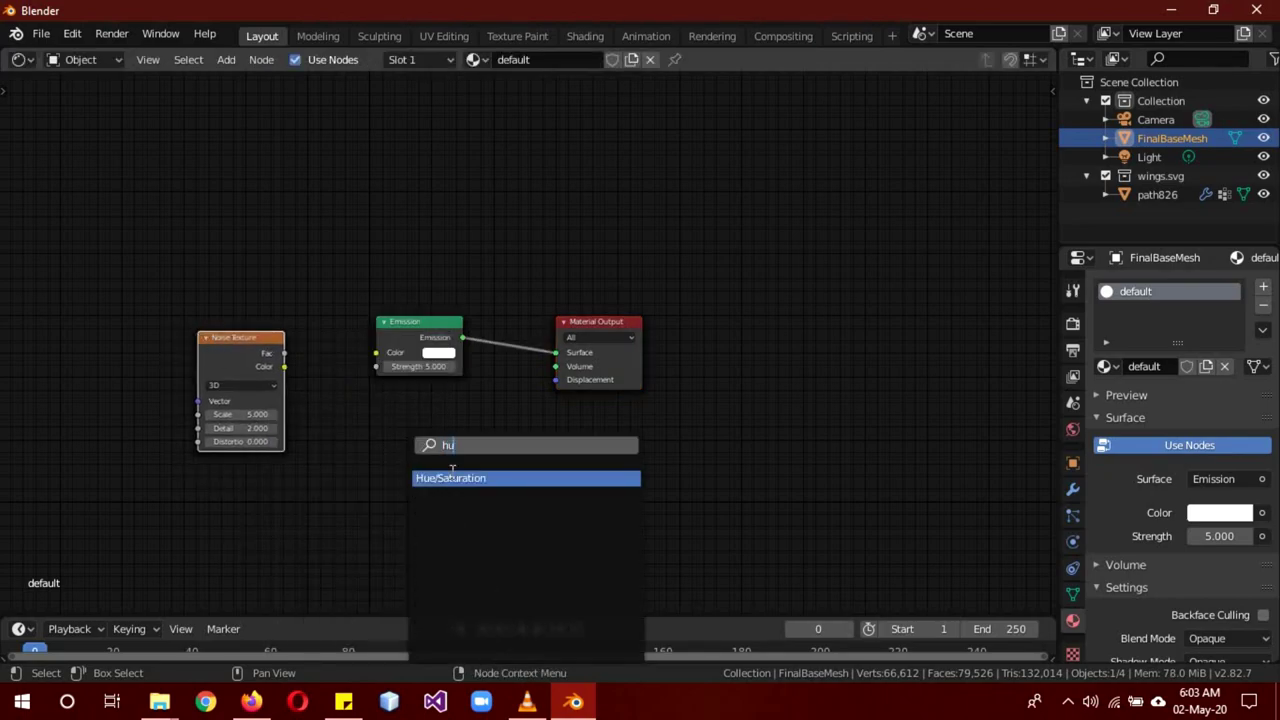
left_click(452, 470)
left_click(286, 331)
left_click_drag(395, 359, 439, 318)
left_click_drag(373, 351, 421, 312)
left_click_drag(250, 347, 190, 339)
left_click_drag(330, 379, 372, 381)
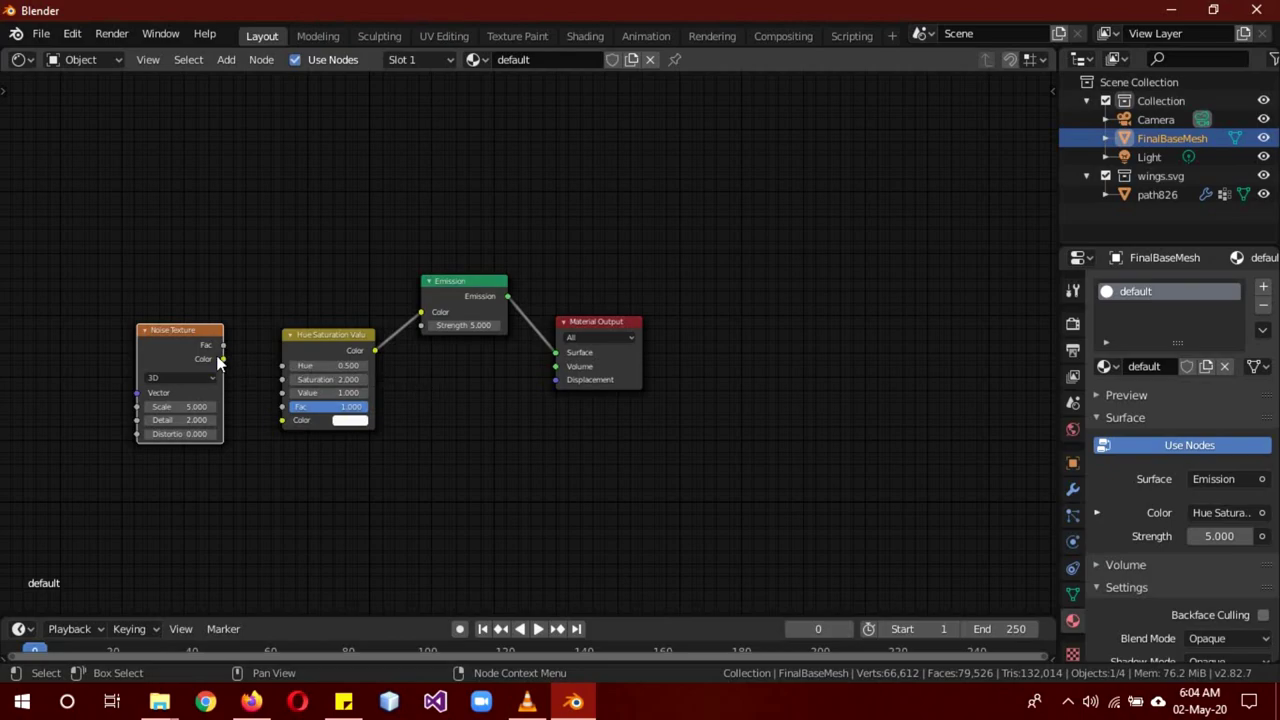
left_click_drag(223, 358, 282, 420)
middle_click_drag(209, 466, 472, 496)
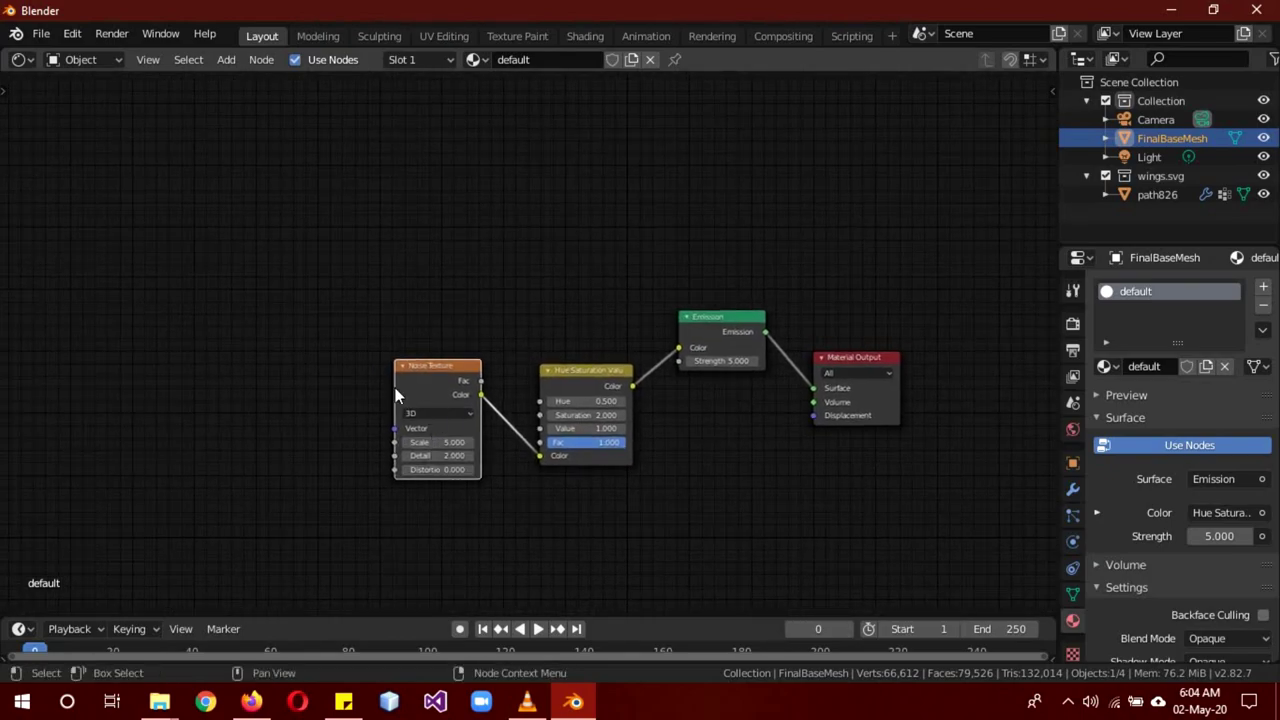
Add a Mapping node to the left of the Noise Texture.
key("shift+a")
left_click(281, 378)
type("mapp")
key("Return")
left_click(257, 380)
Add Texture Coordinate and link Object into Mapping, and Mapping into Noise Texture's Vector.
key("shift+a")
left_click(144, 349)
type("coord")
key("Return")
left_click(155, 425)
left_click_drag(143, 442, 273, 444)
left_click_drag(342, 400, 395, 428)
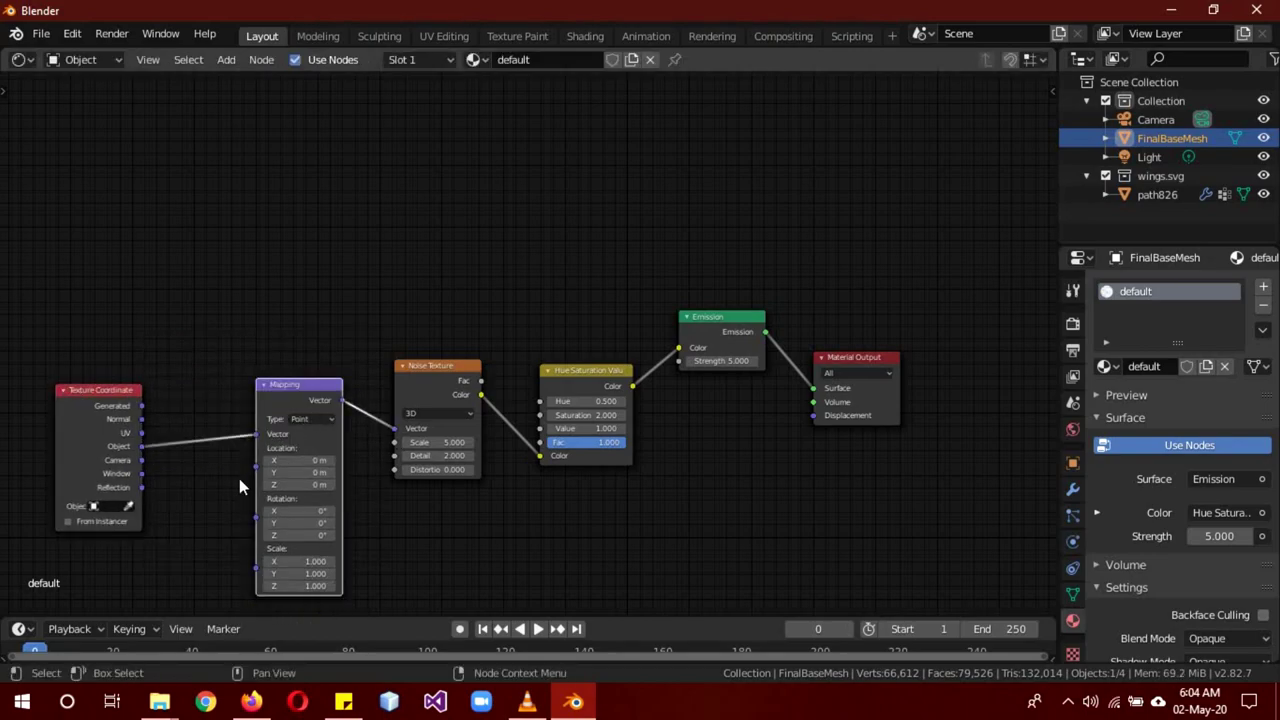
left_click(20, 60)
Back in the 3D Viewport, add a Plain Axes Empty at the origin.
left_click(60, 129)
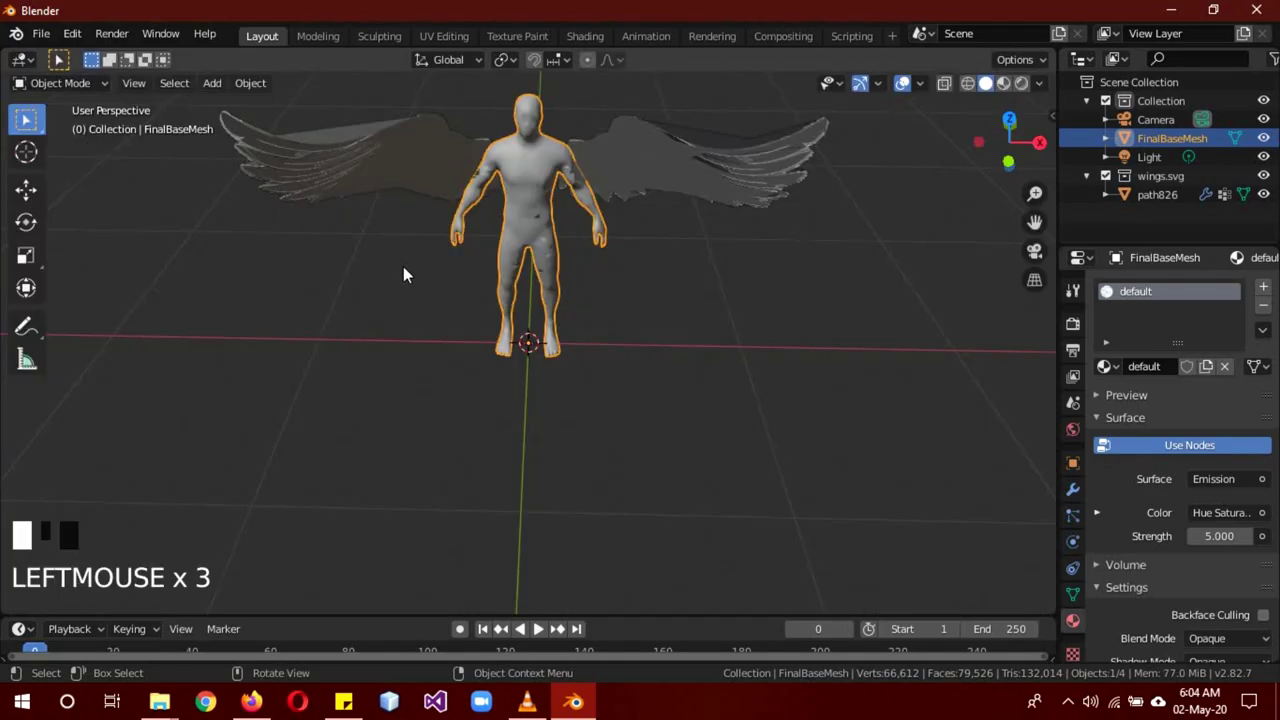
key("shift+a")
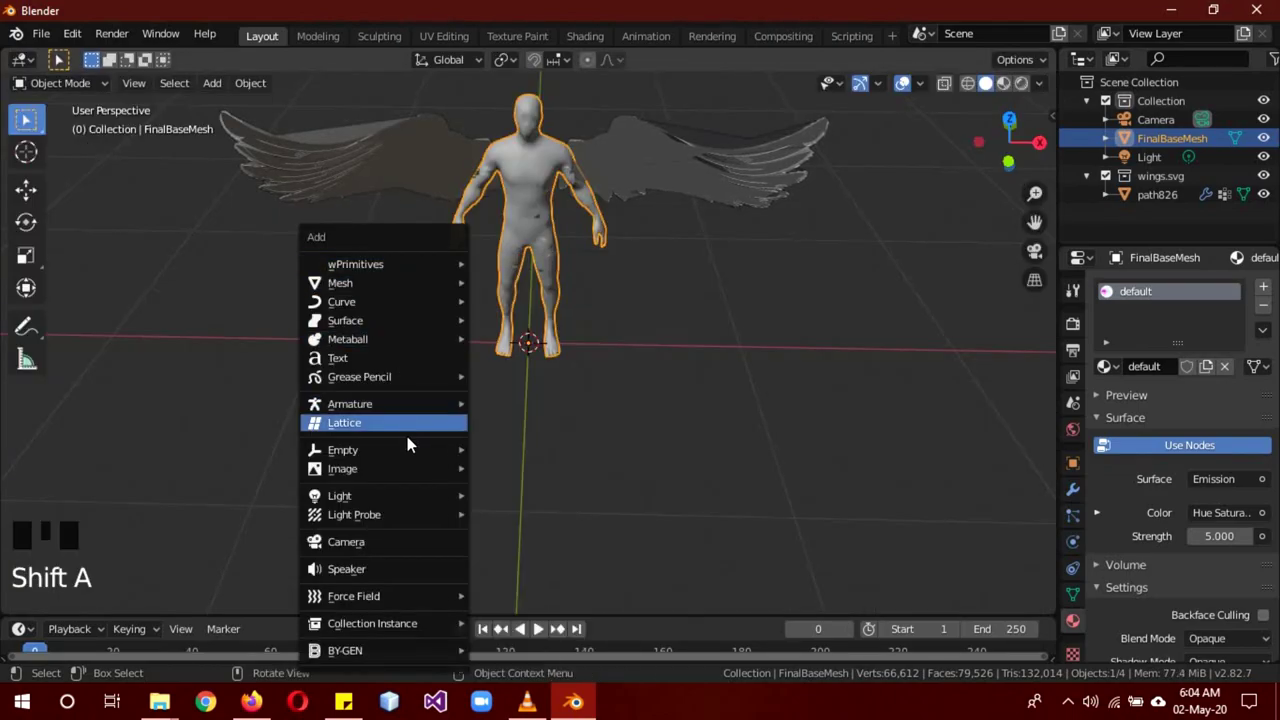
mouse_move(405, 449)
left_click(519, 449)
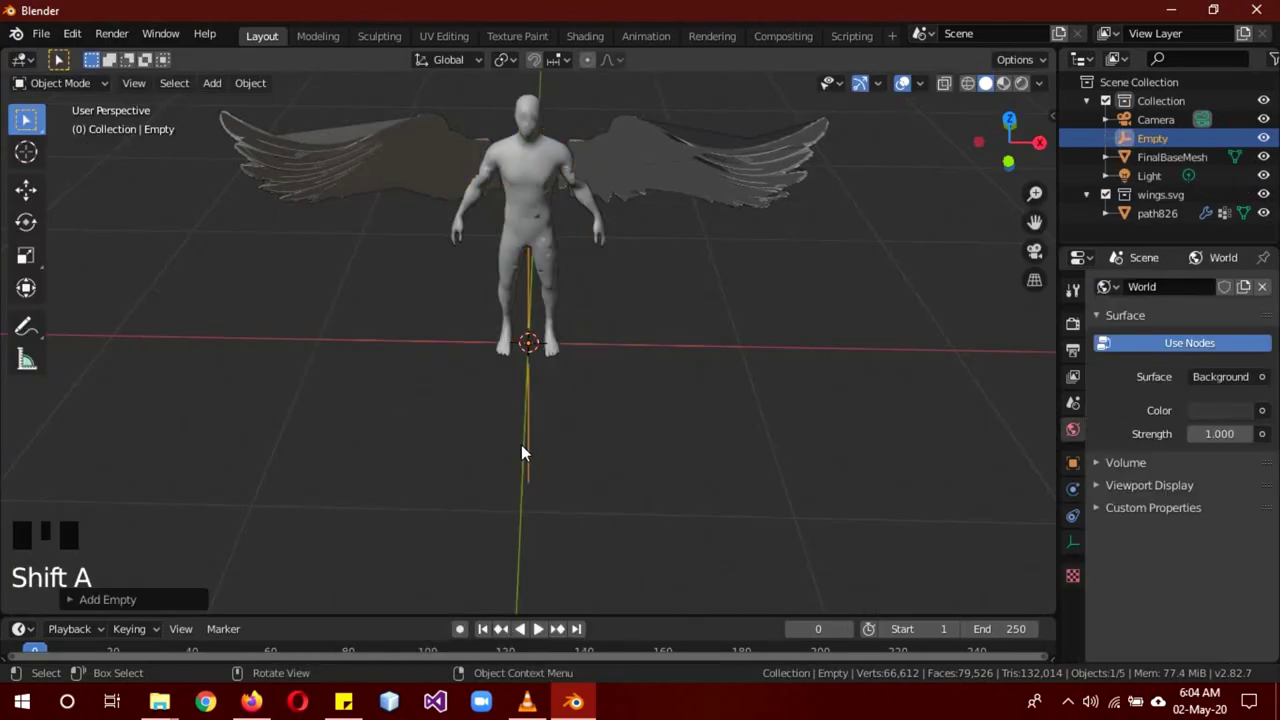
Set the body material's Texture Coordinate object to the Empty.
left_click(531, 190)
left_click(20, 60)
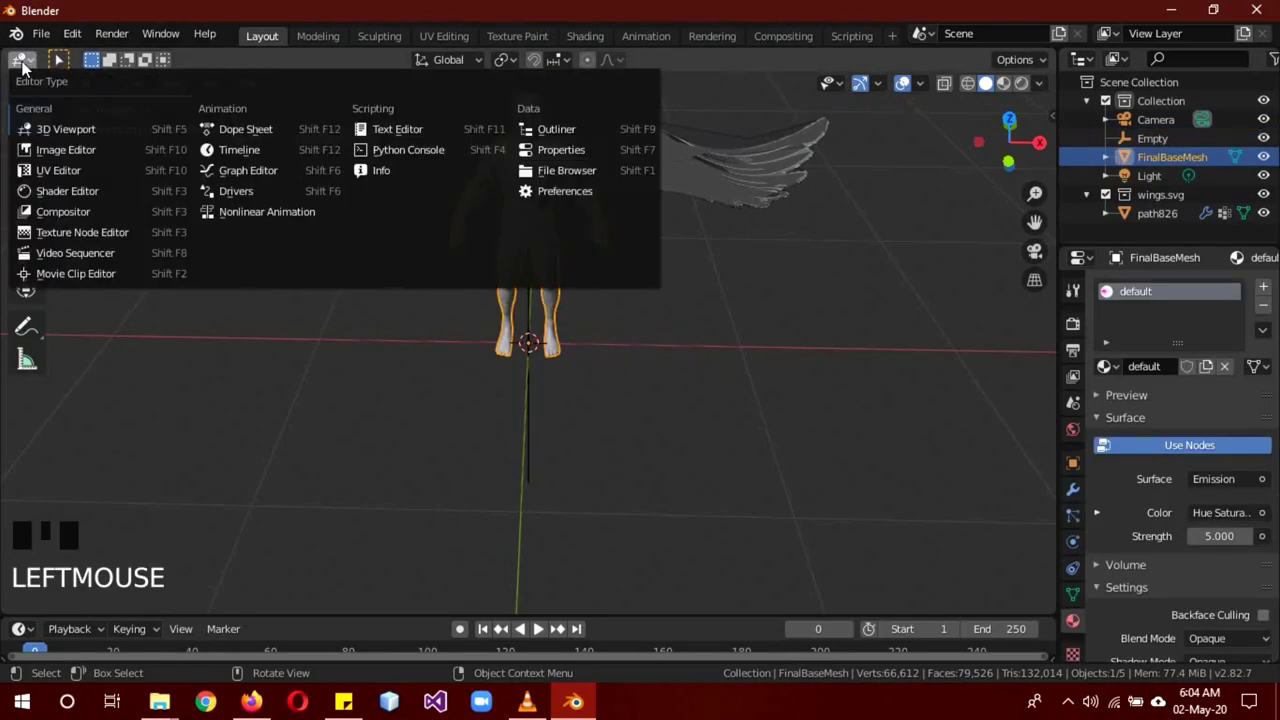
left_click(68, 190)
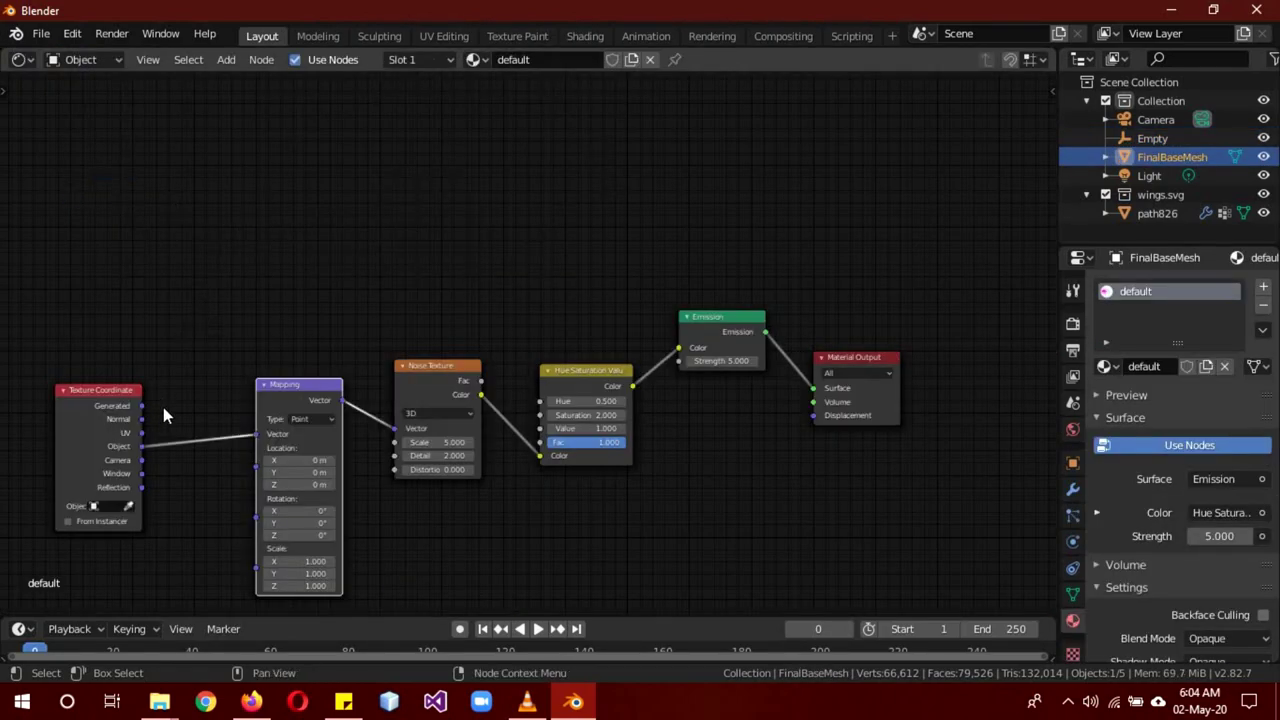
left_click(110, 507)
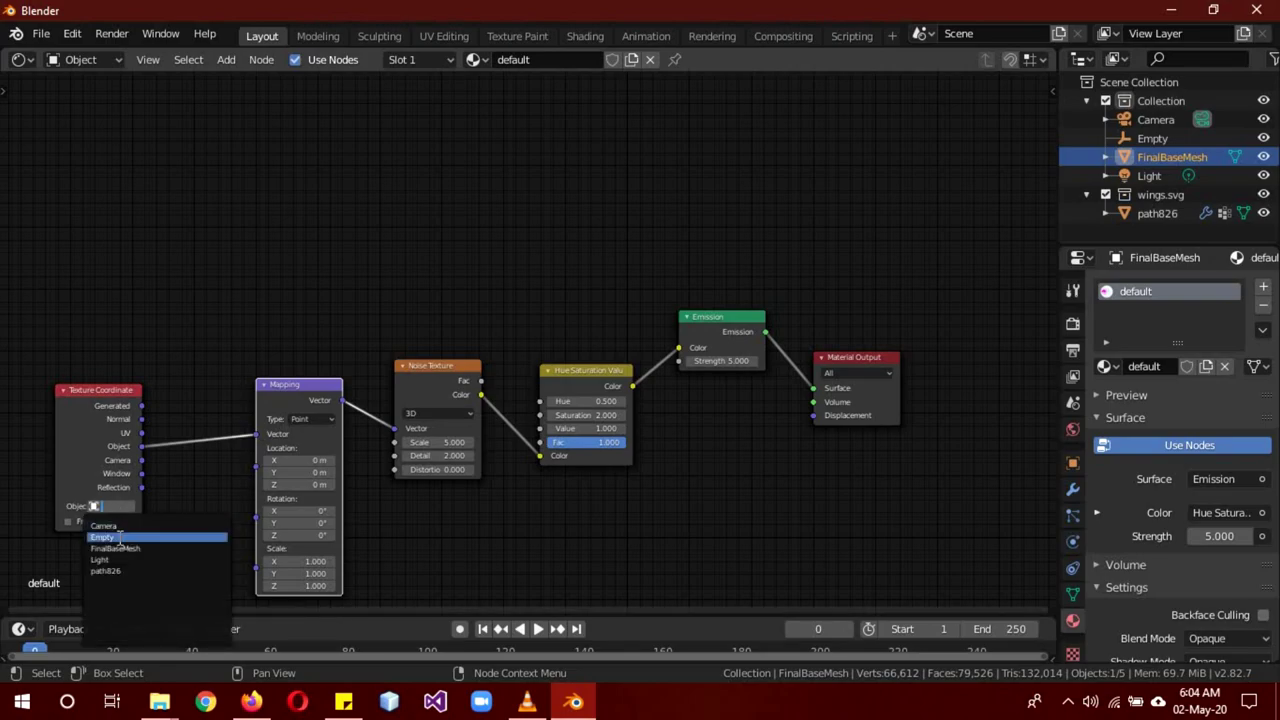
left_click(104, 537)
left_click(20, 60)
left_click(70, 126)
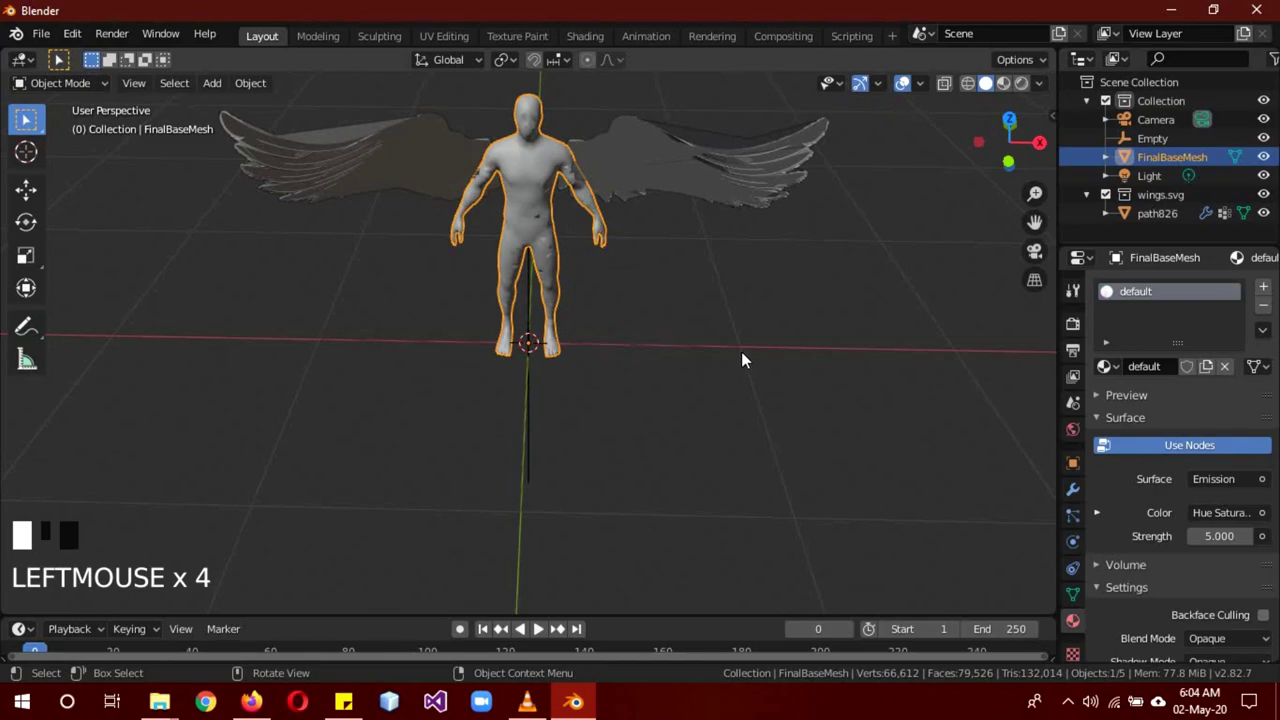
Parent the body mesh and wings path826 together with Object parenting.
left_click(692, 175, "shift")
middle_click_drag(665, 180, 486, 180)
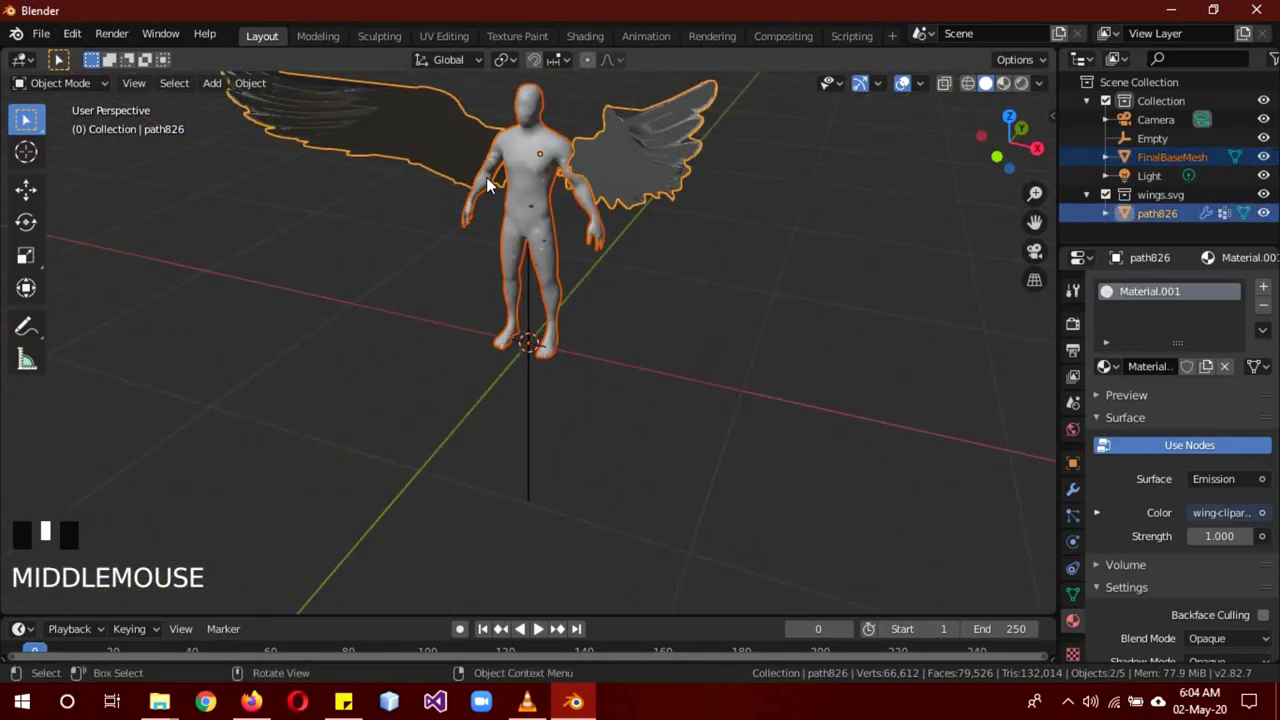
key("ctrl+p")
left_click(705, 220)
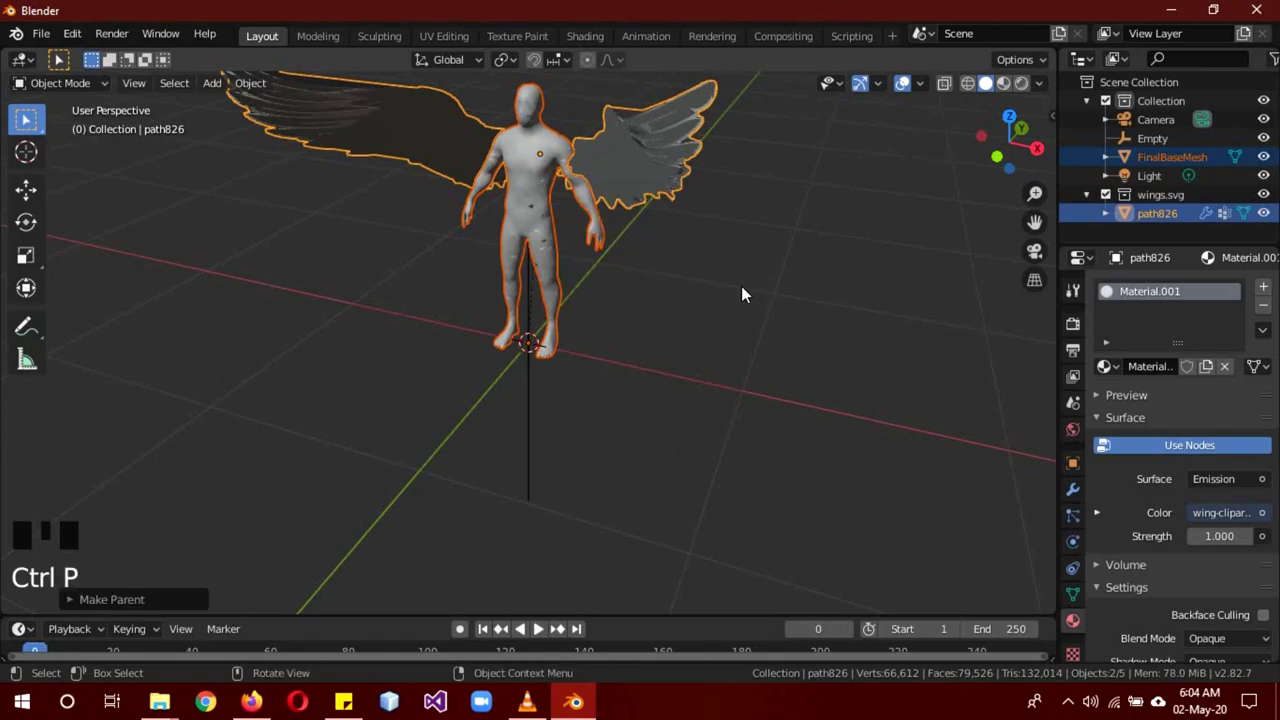
Move the wings path826 down to shoulder level.
key("alt+a")
left_click(638, 160)
key("g")
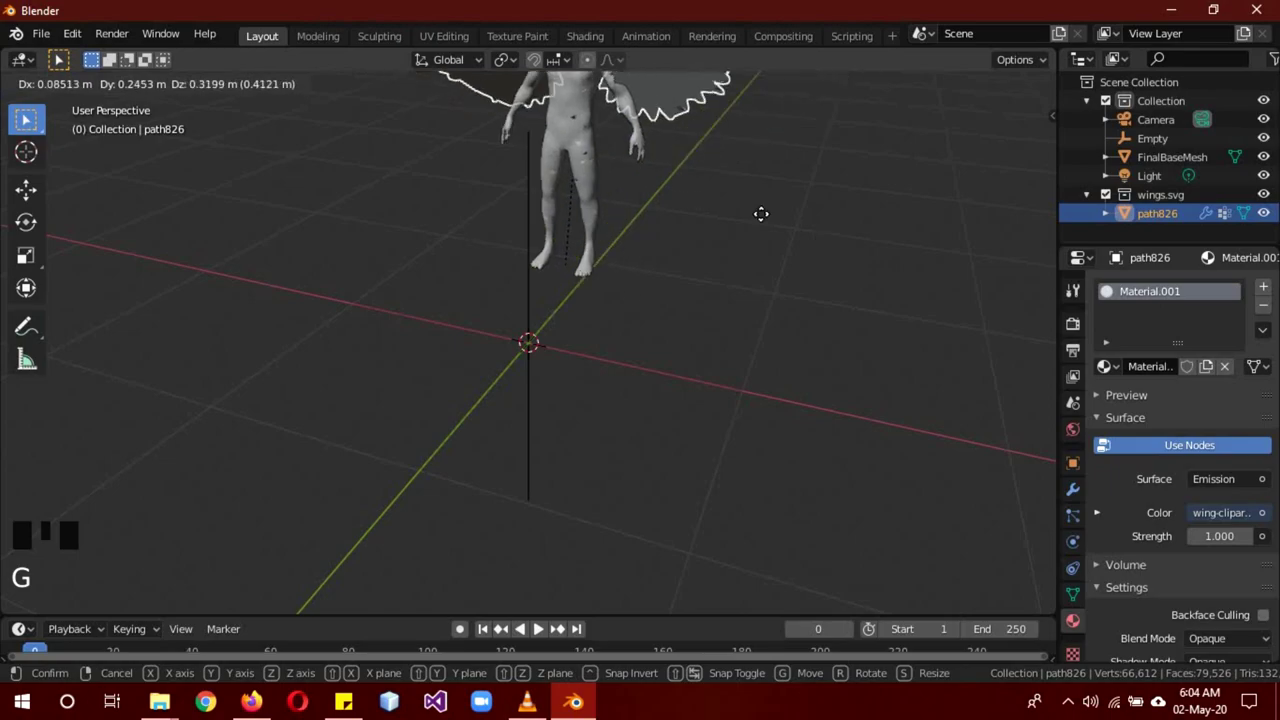
left_click(729, 347)
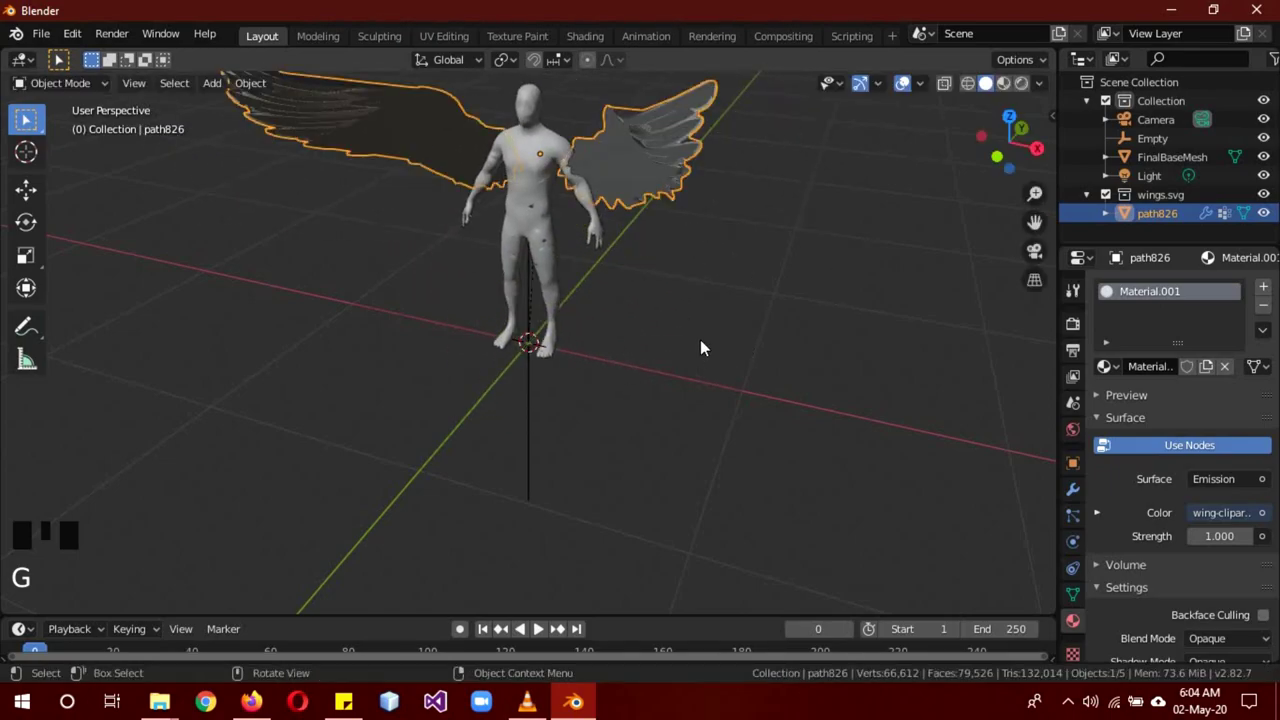
middle_click_drag(701, 342, 652, 342)
Add a cube and scale it up to enclose the winged figure.
key("KP_1")
scroll(758, 418, "down", 2)
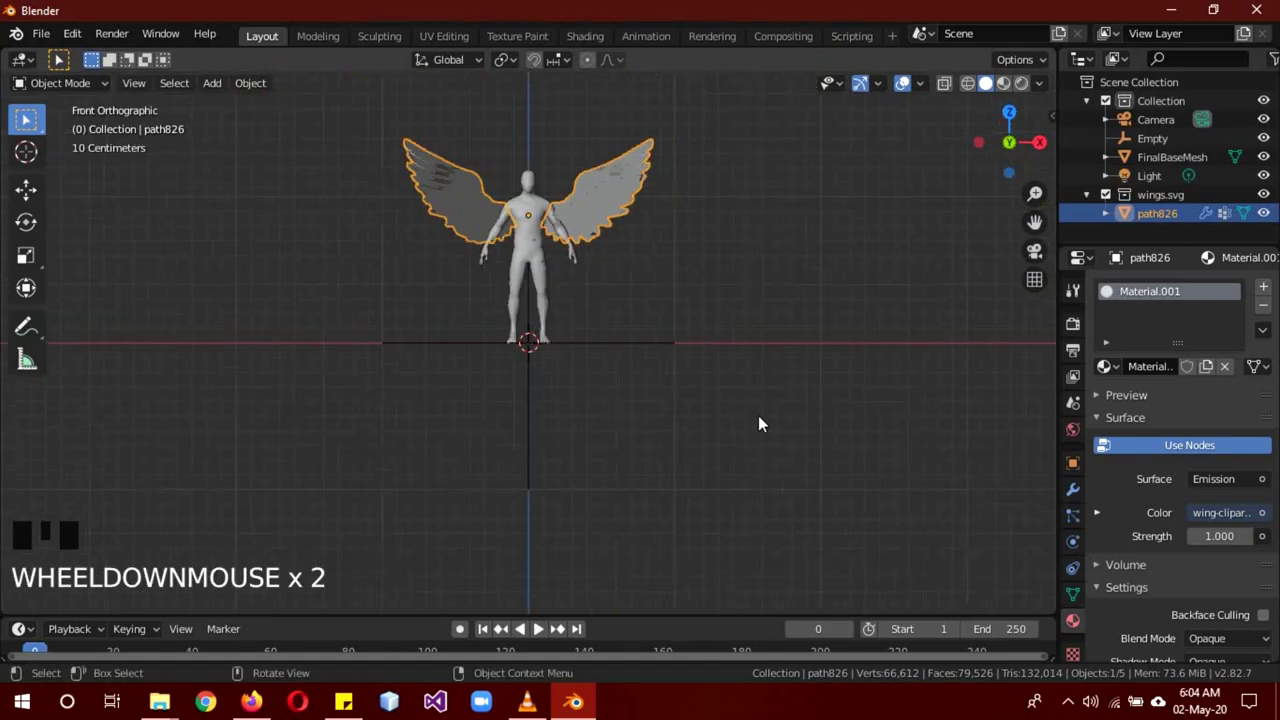
key("alt+a")
key("shift+a")
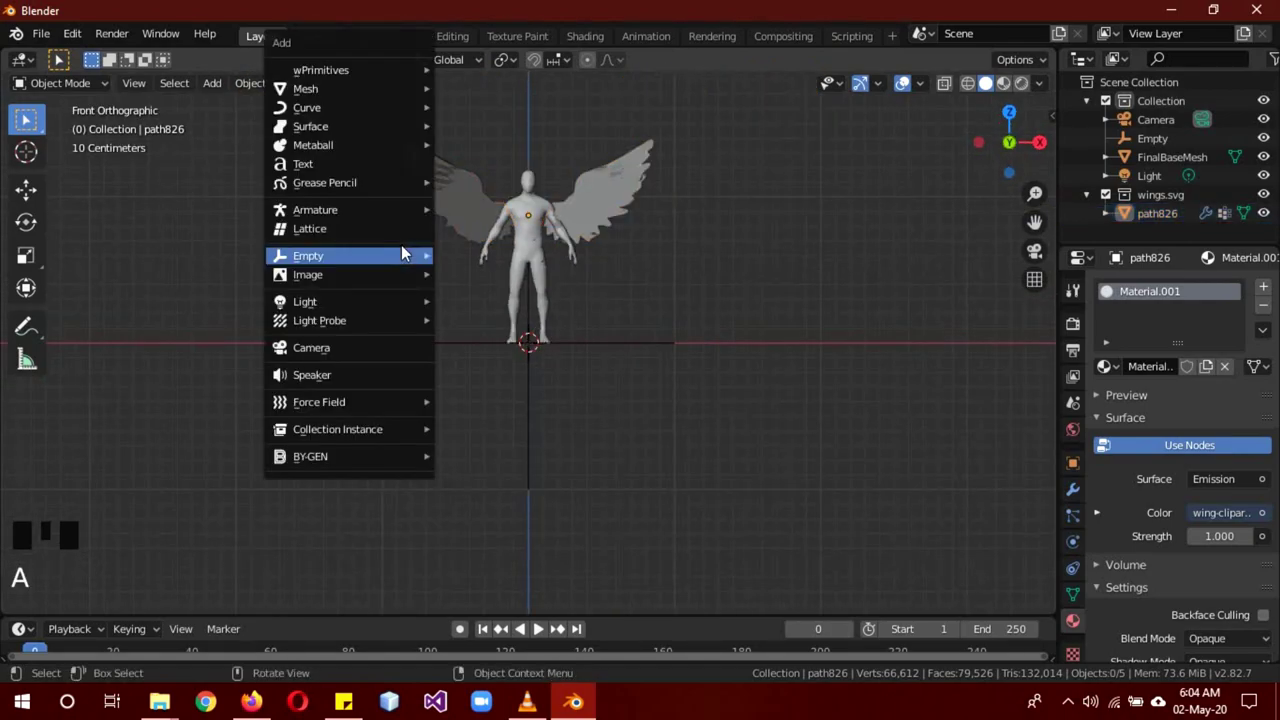
mouse_move(350, 92)
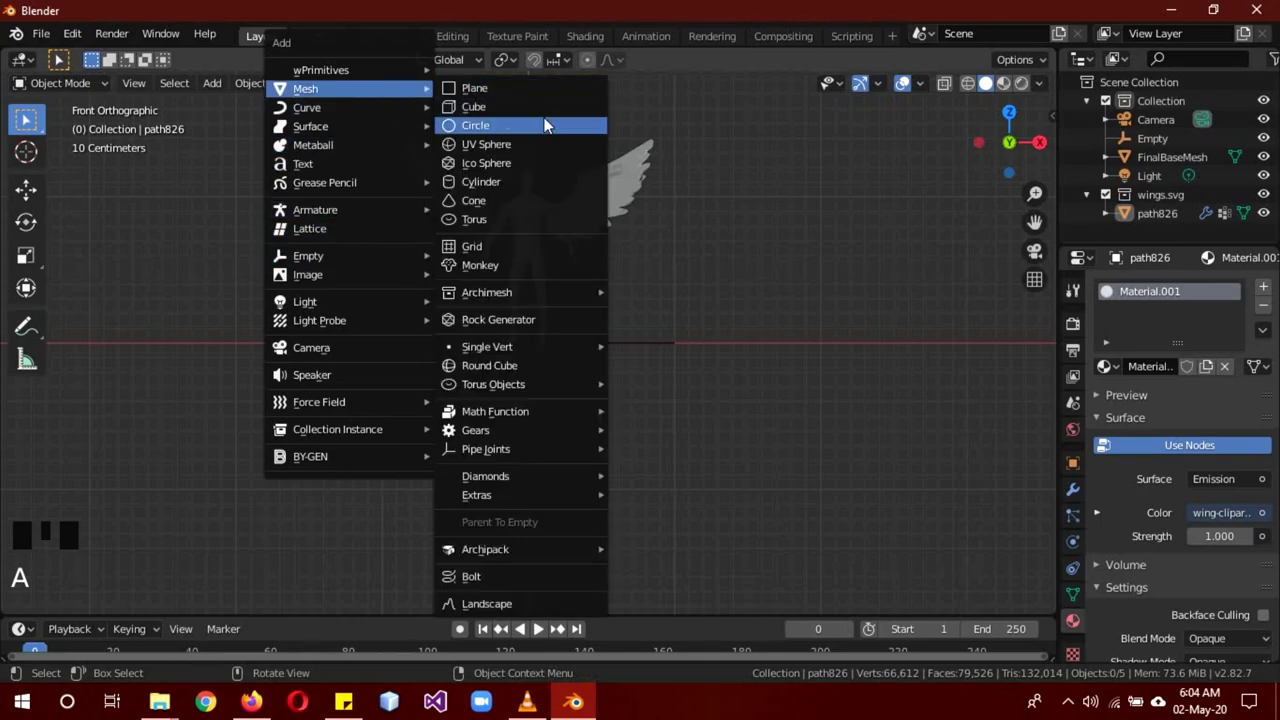
left_click(506, 109)
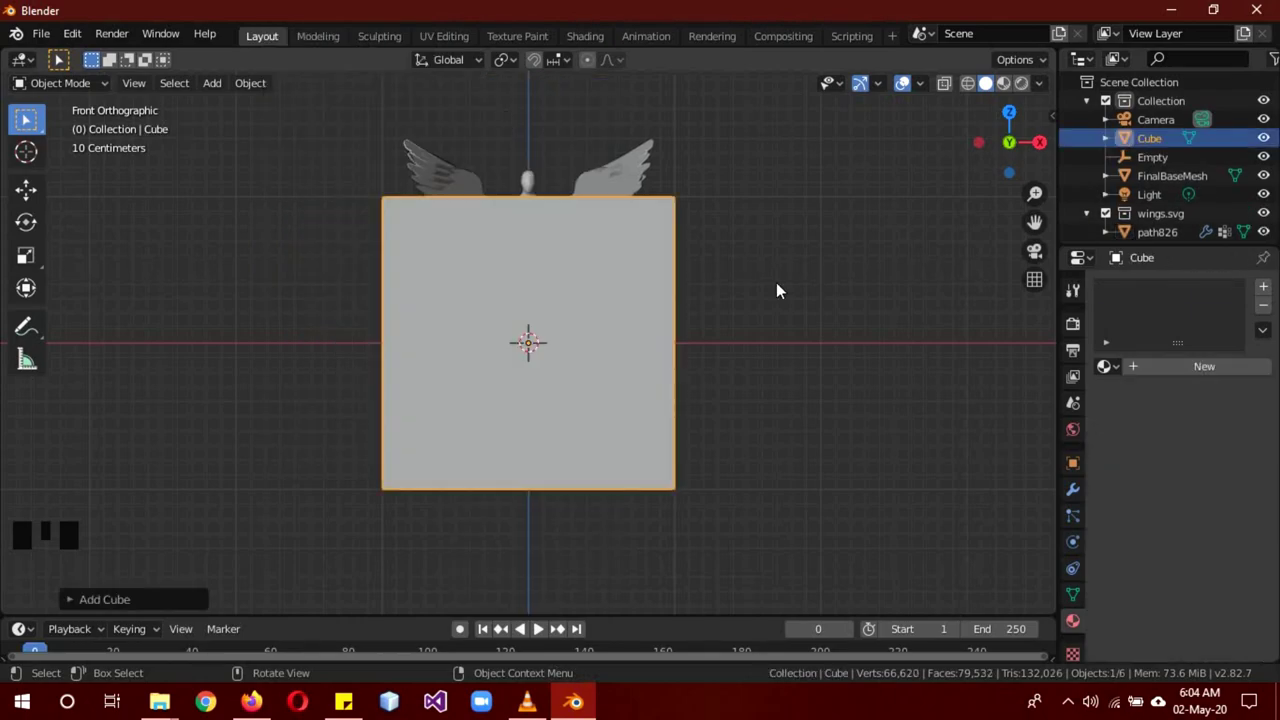
key("s")
left_click(762, 339)
middle_click_drag(762, 332, 714, 314)
middle_click(728, 300)
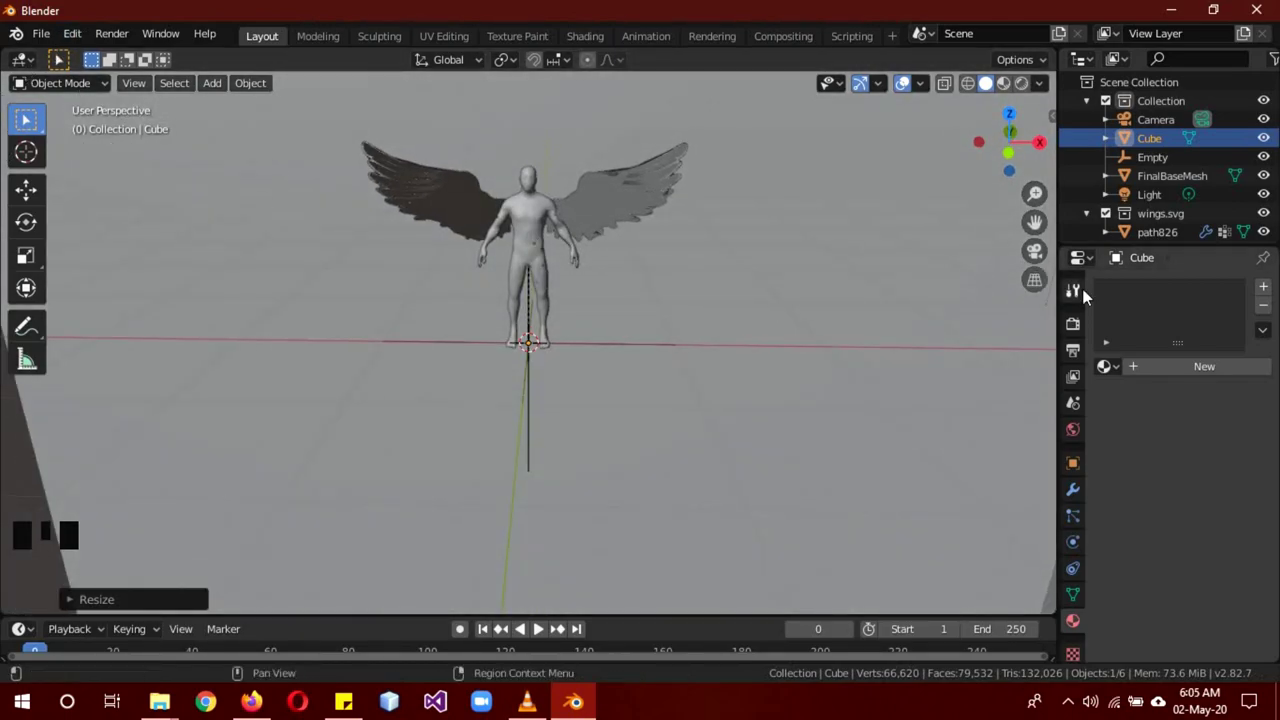
Give the cube a new material and delete its Principled BSDF node in the Shader Editor.
left_click(1194, 367)
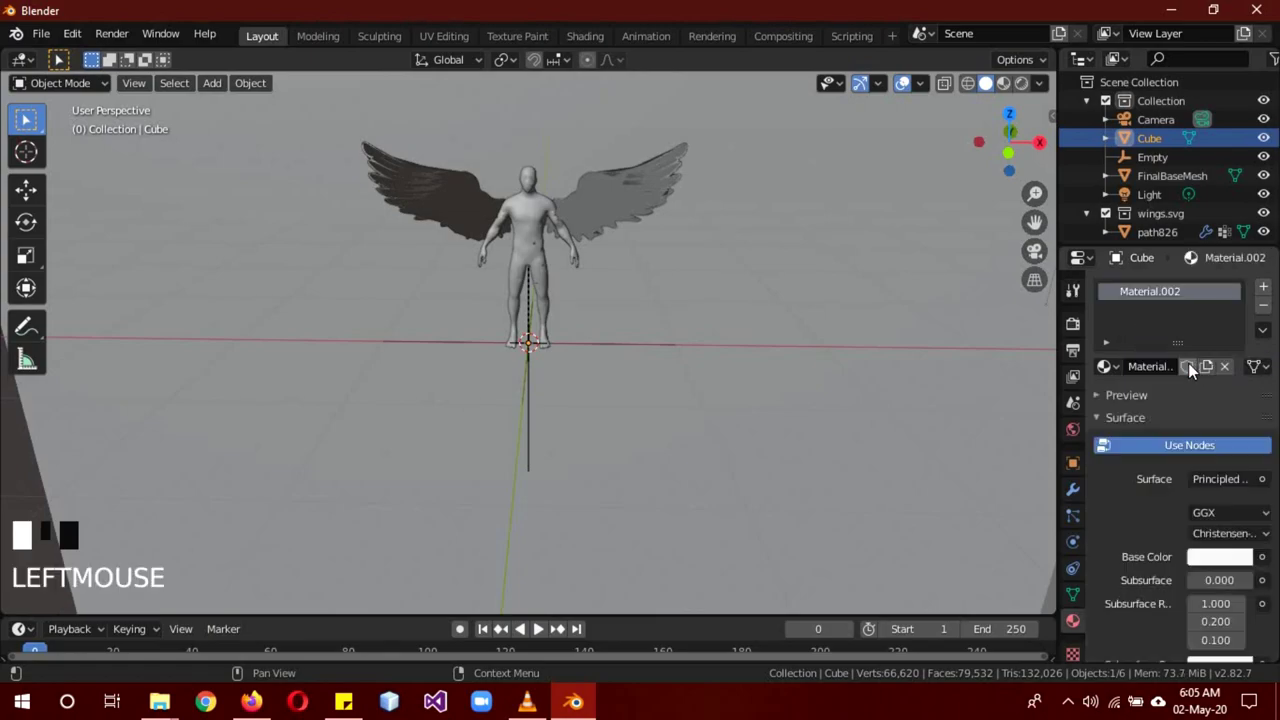
left_click(19, 59)
left_click(80, 194)
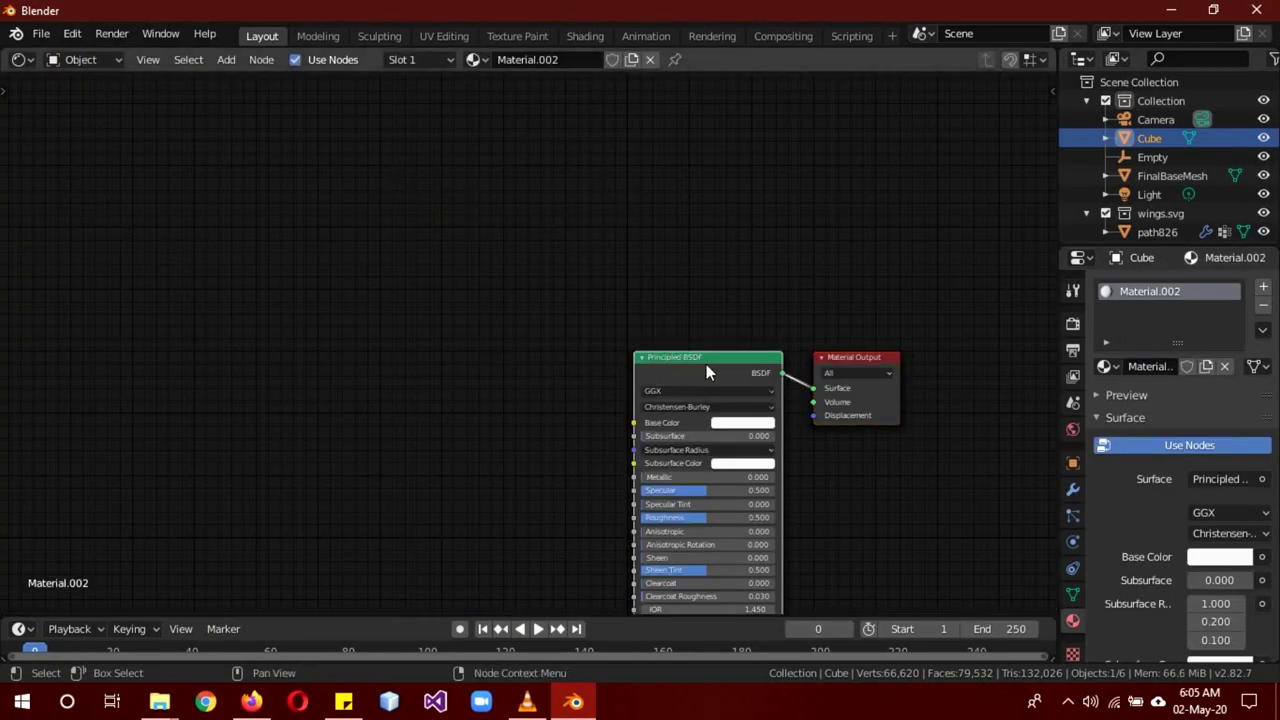
key("x")
Add a Principled Volume node feeding the Volume output, with Density 0.1.
key("shift+a")
type("vol")
key("Down")
key("Return")
left_click(584, 375)
left_click_drag(733, 397, 814, 402)
double_click(675, 441)
type("0.1")
key("Return")
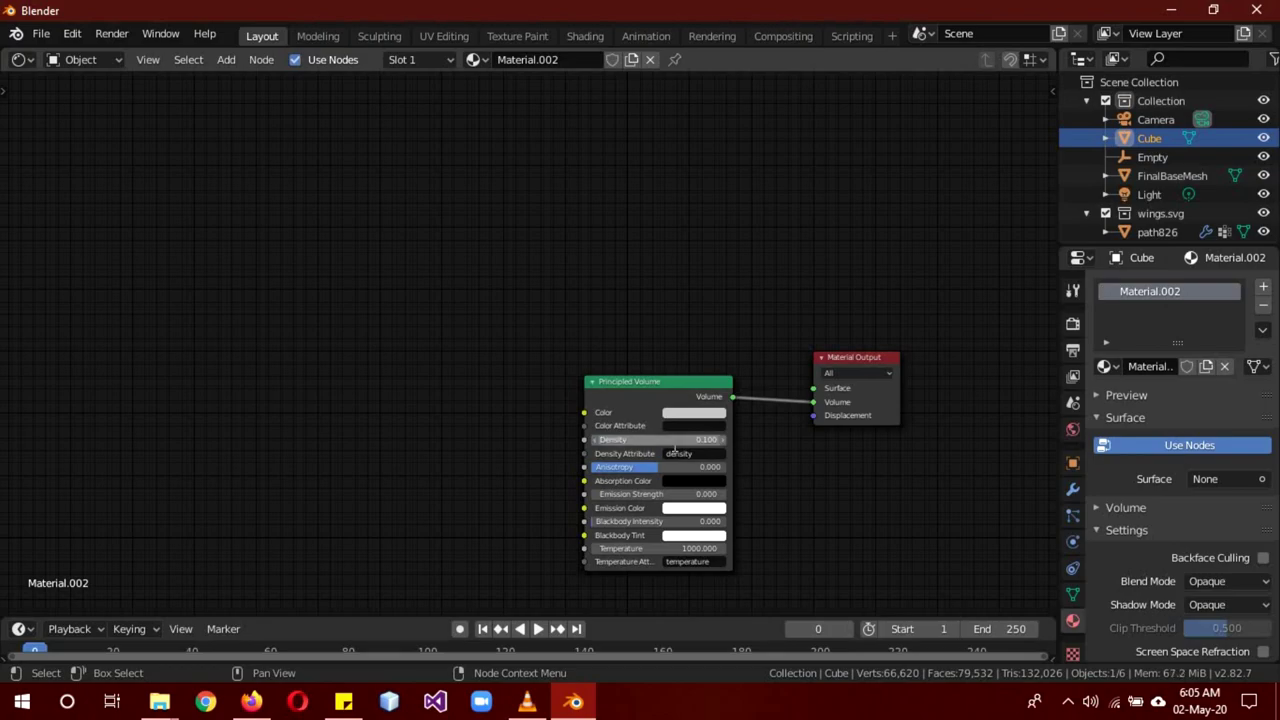
Back in the 3D Viewport, change the Light to a Spot light.
left_click(18, 59)
left_click(50, 129)
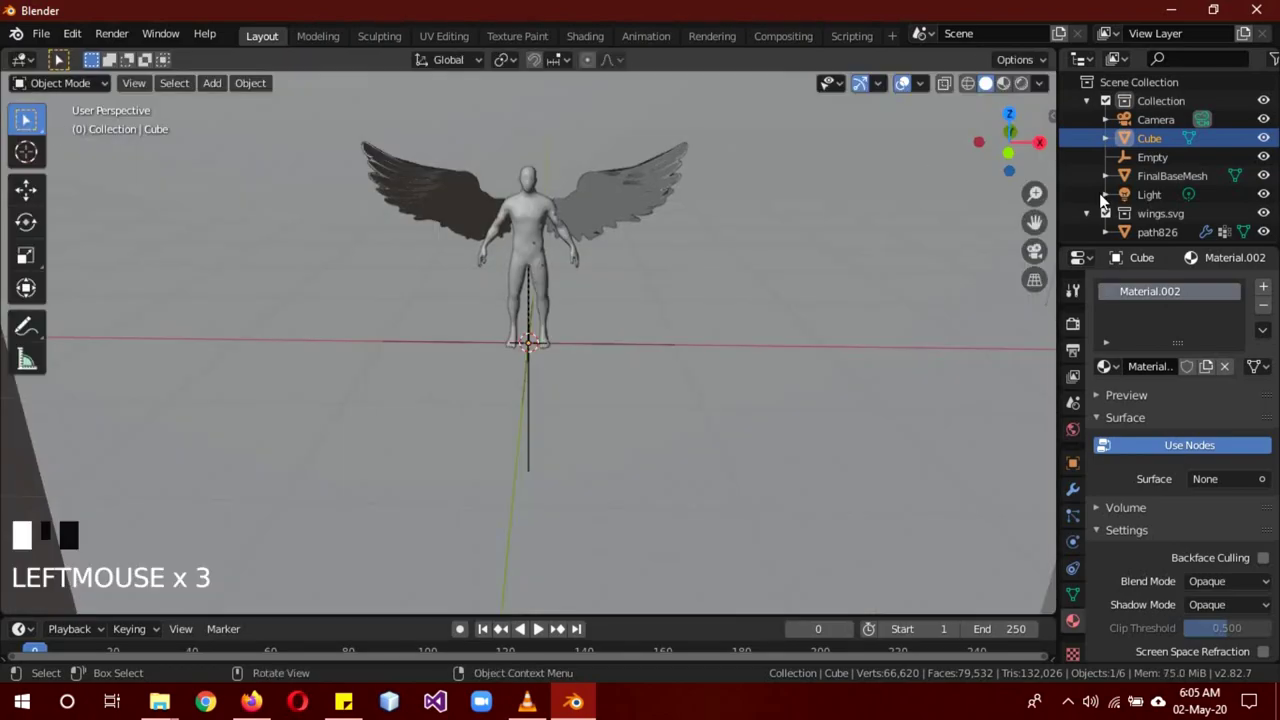
left_click(1149, 194)
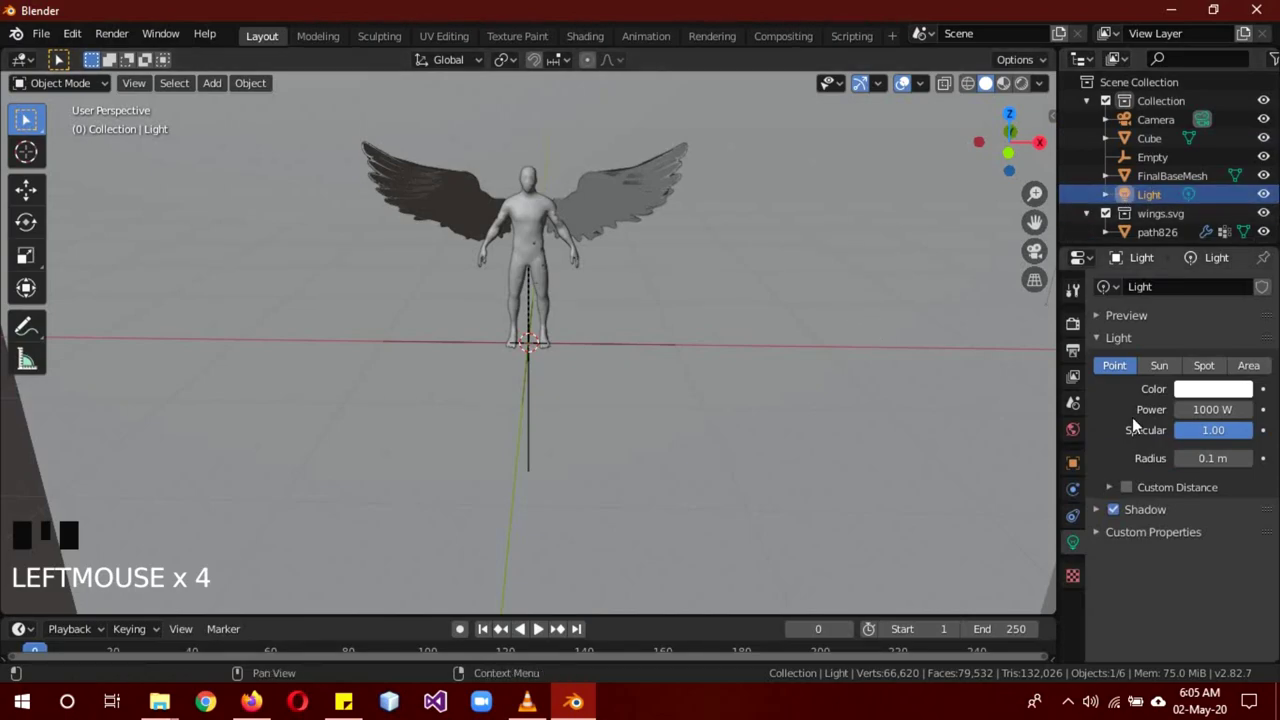
left_click(1203, 366)
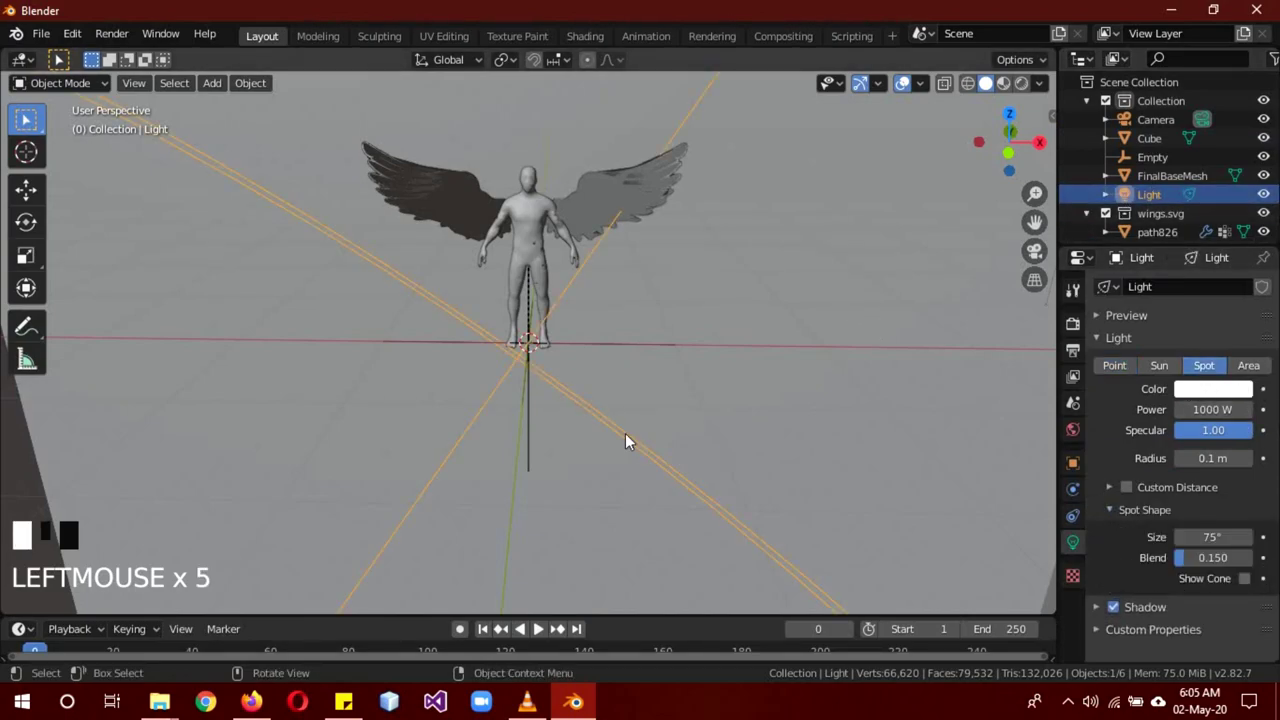
Set the spotlight's spot size to 30°.
middle_click_drag(625, 433, 641, 382)
scroll(641, 382, "down", 4)
scroll(641, 390, "down", 3)
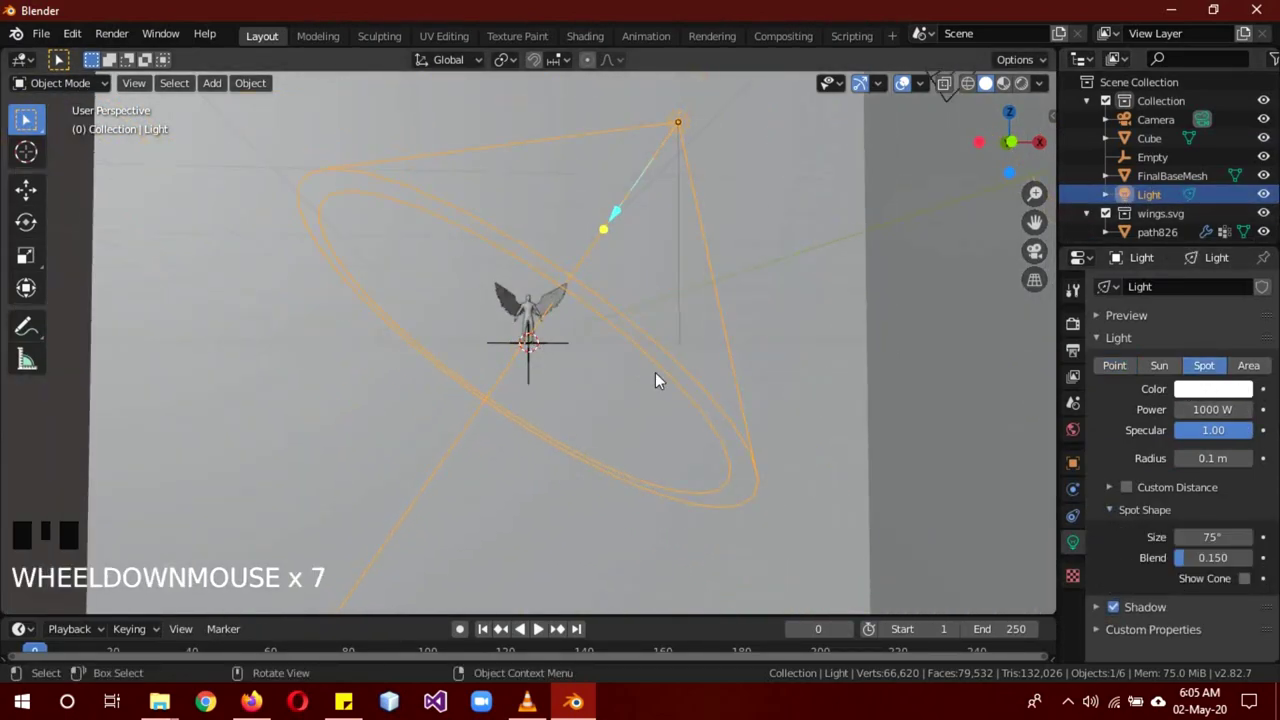
key("KP_1")
scroll(655, 380, "up", 4)
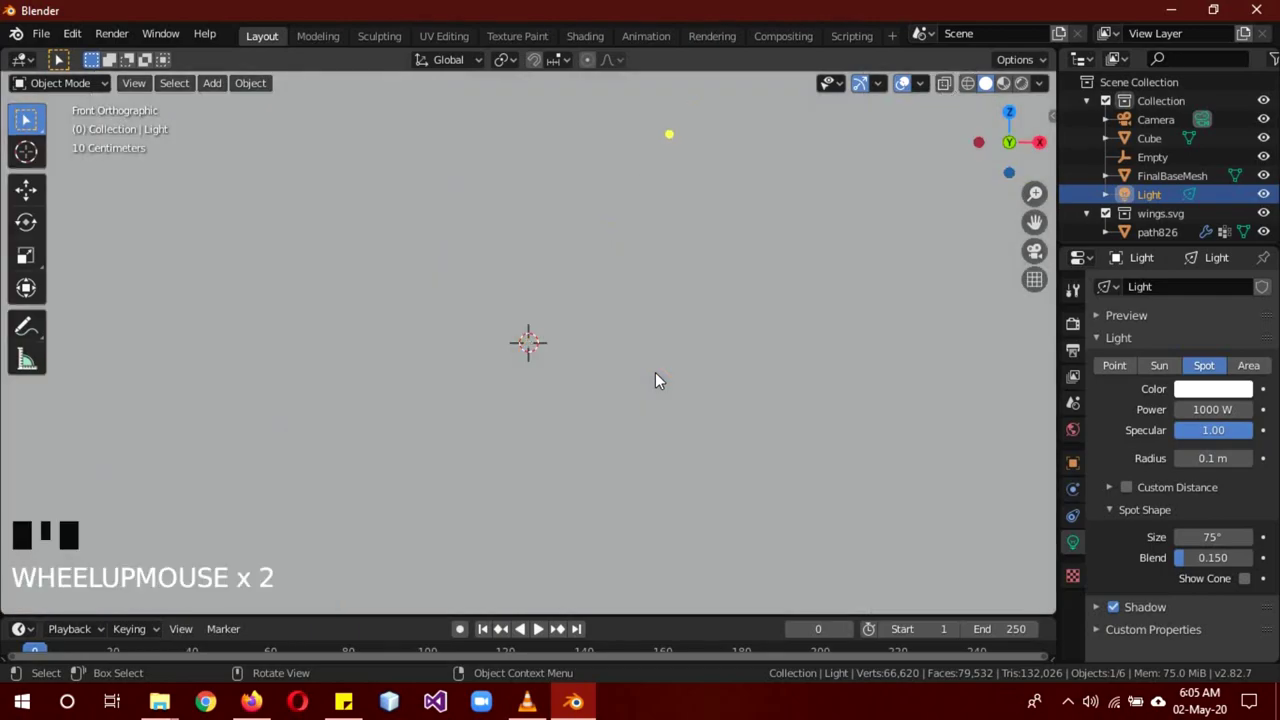
middle_click_drag(655, 380, 652, 386)
scroll(652, 386, "down", 5)
scroll(652, 386, "up", 3)
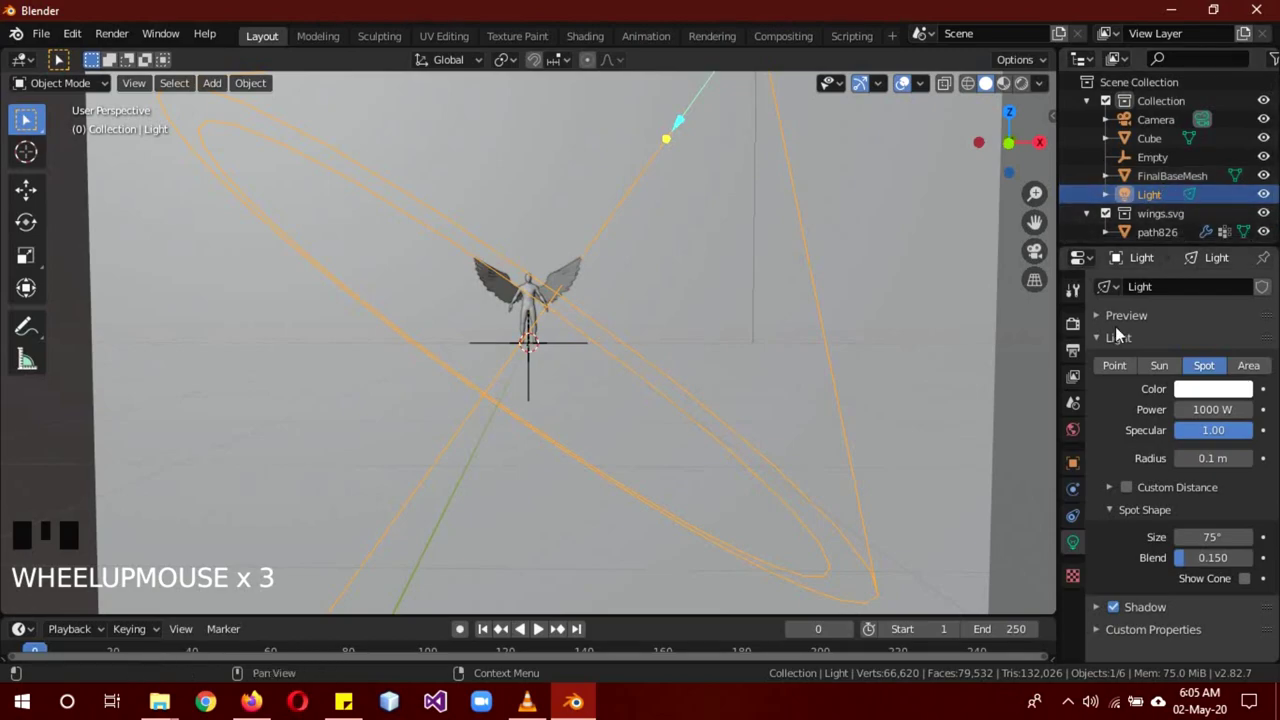
left_click(1210, 537)
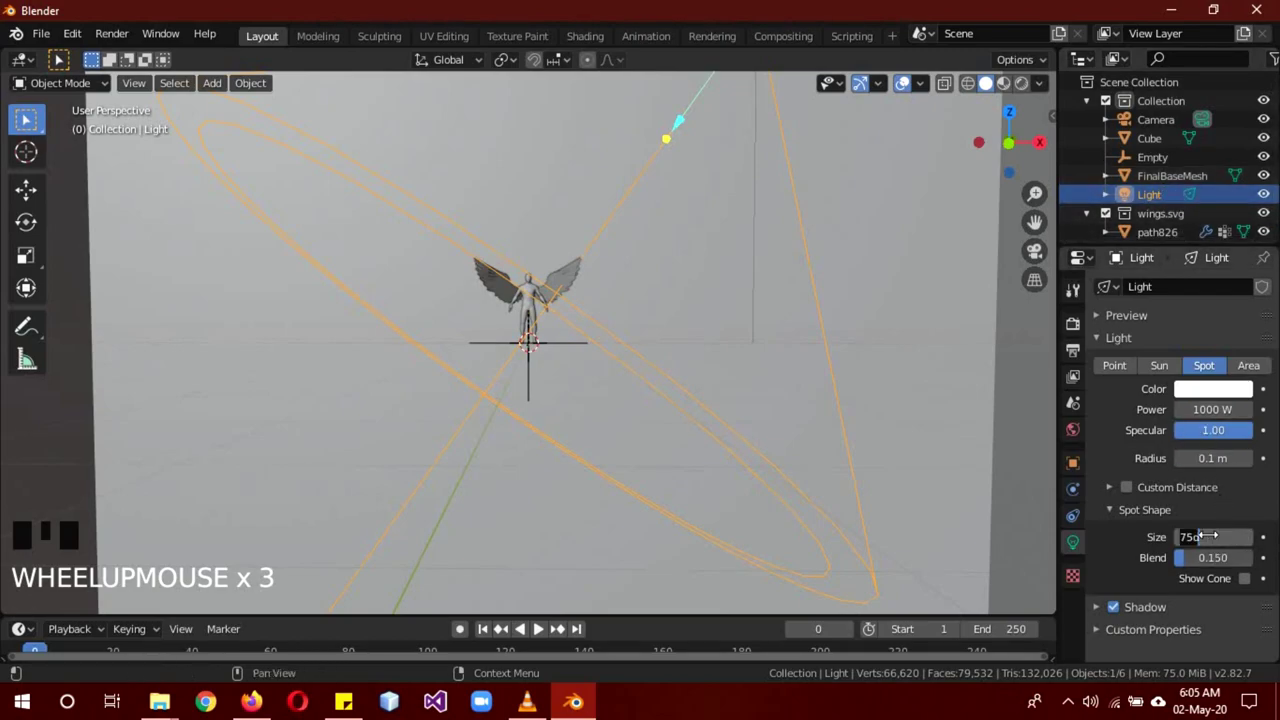
type("30")
left_click(1175, 548)
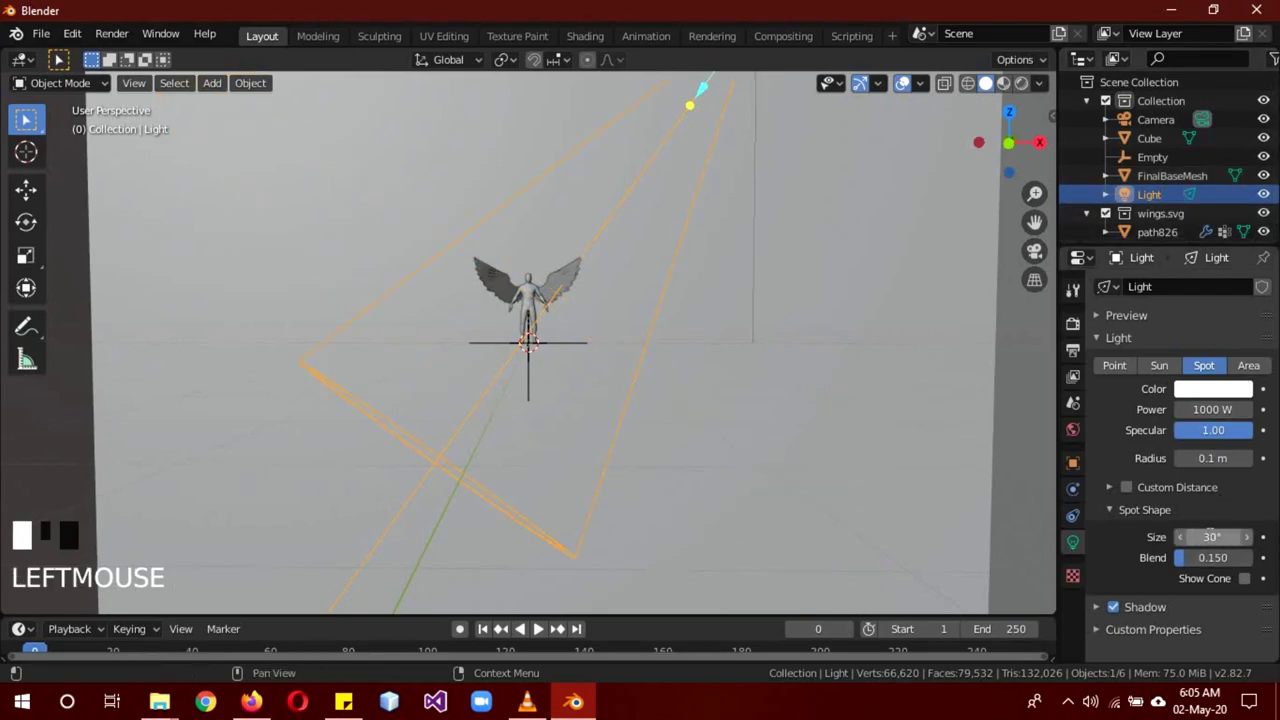
Set the Camera's X rotation to 90°.
left_click(1160, 118)
left_click(1073, 463)
double_click(1205, 403)
type("90")
key("Return")
Zero the camera's Z rotation and X location, view through it, and raise it to Z 0.63 m.
key("BackSpace")
left_click(1203, 343)
type("0")
left_click(1203, 380)
type("0")
left_click(1140, 380)
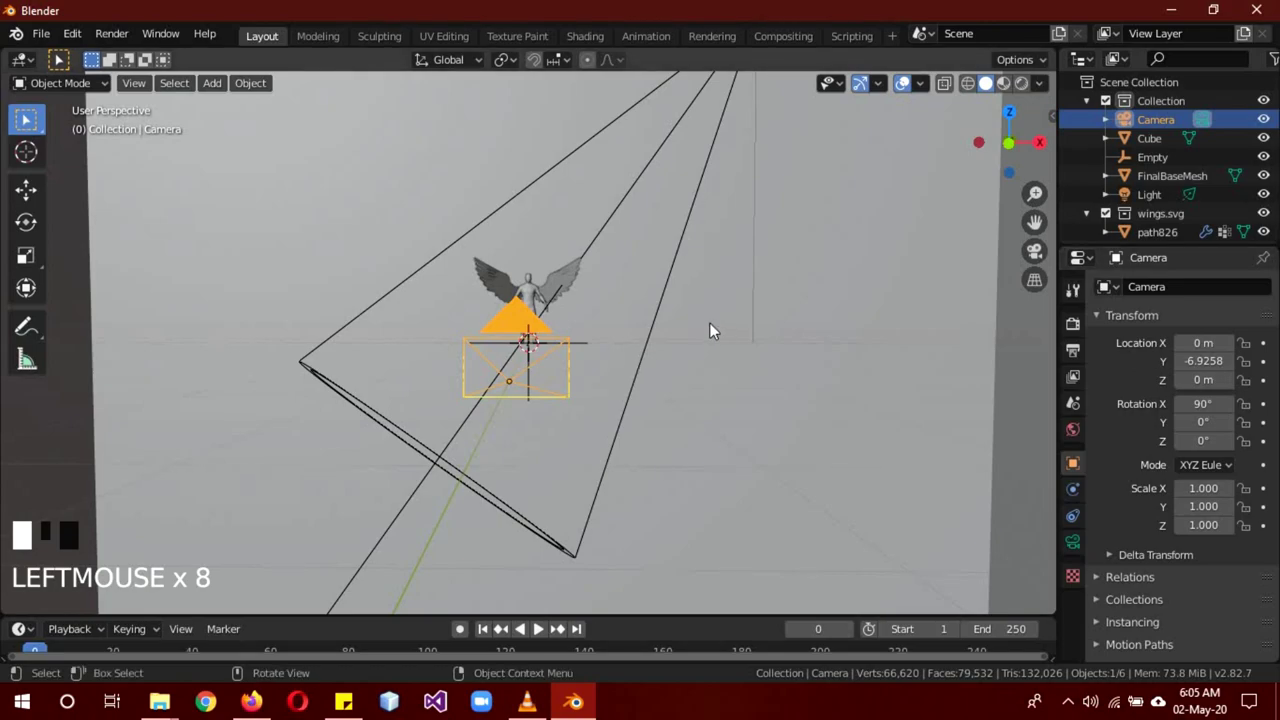
key("KP_0")
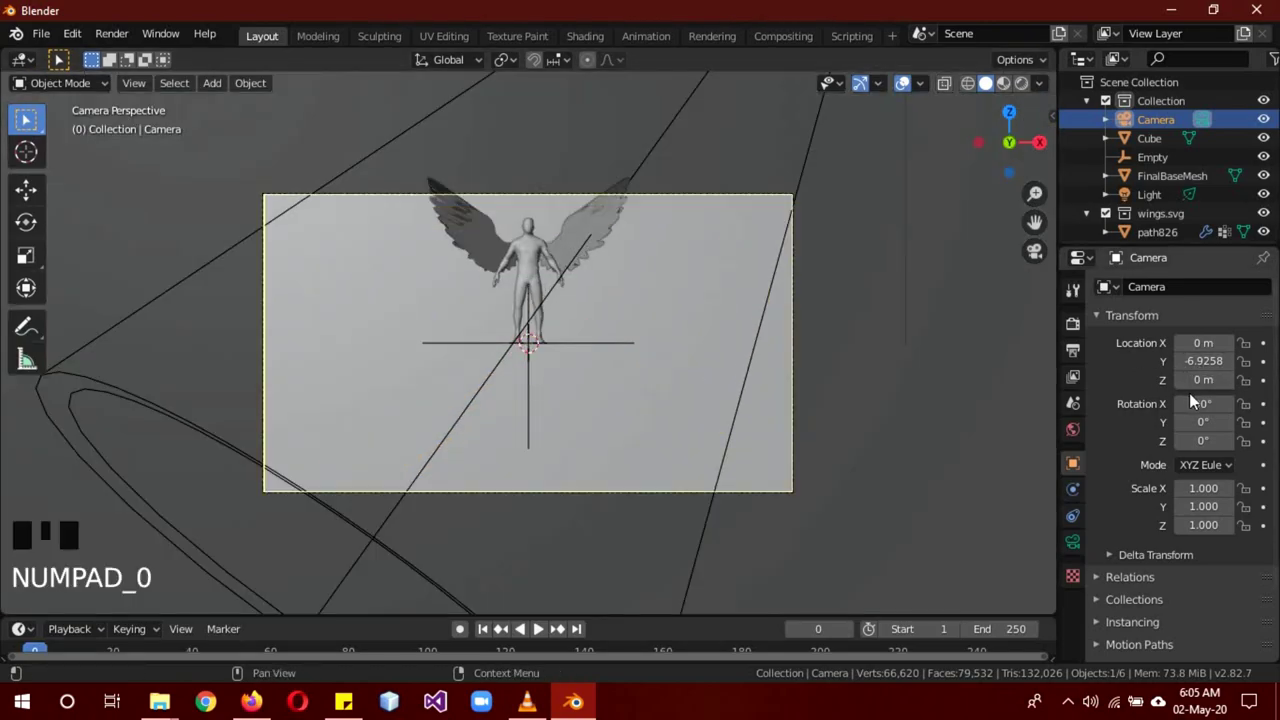
left_click_drag(1203, 380, 1268, 364)
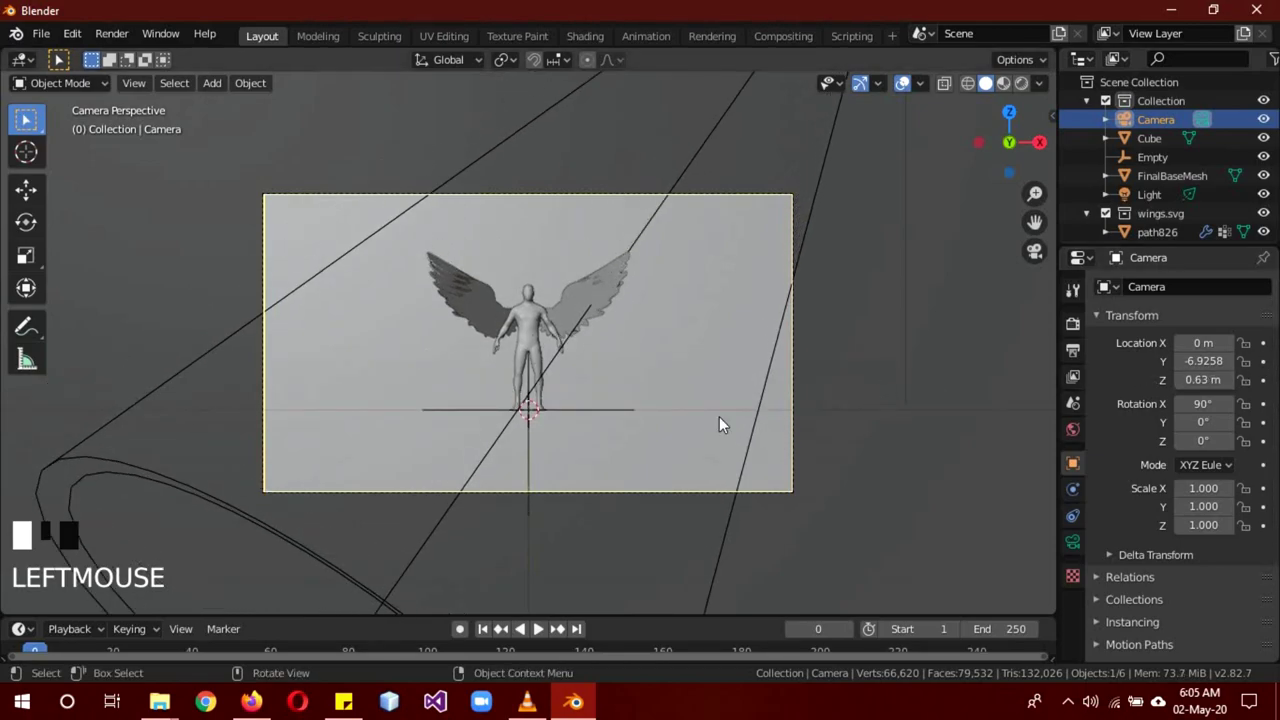
Set the wings object path826's Z rotation to 90°.
double_click(600, 302)
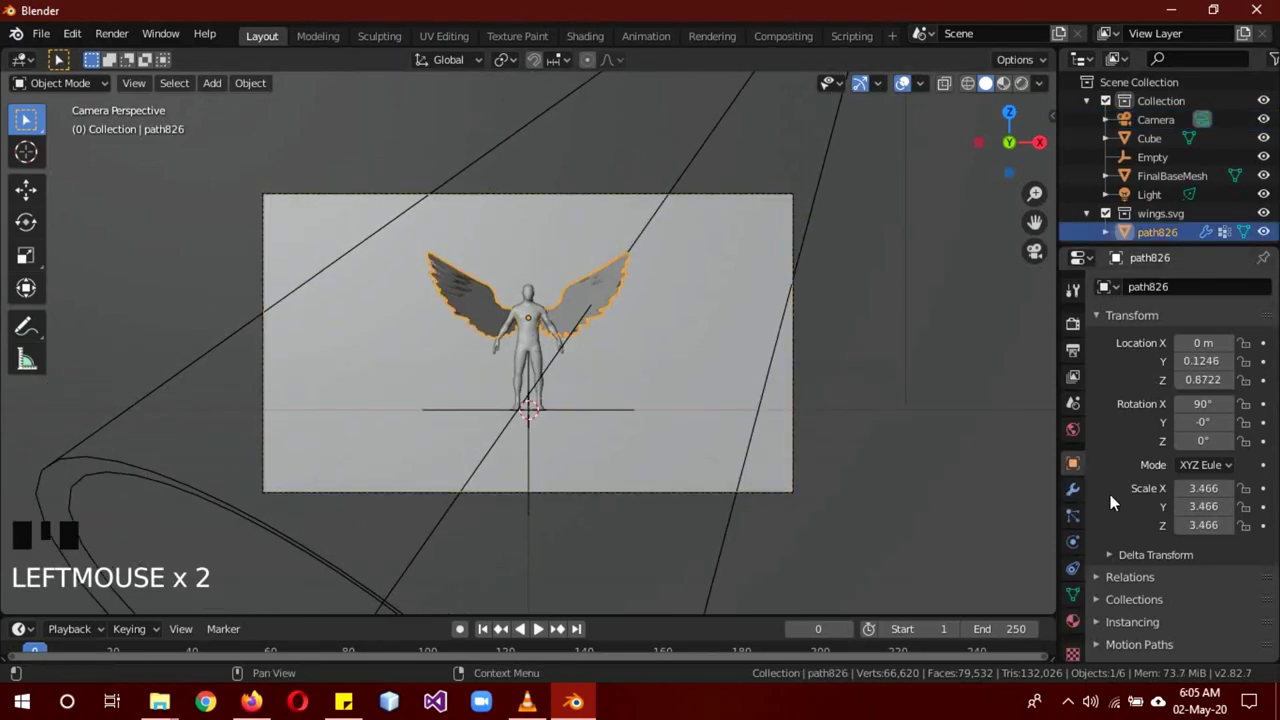
left_click(1229, 441)
left_click(1210, 441)
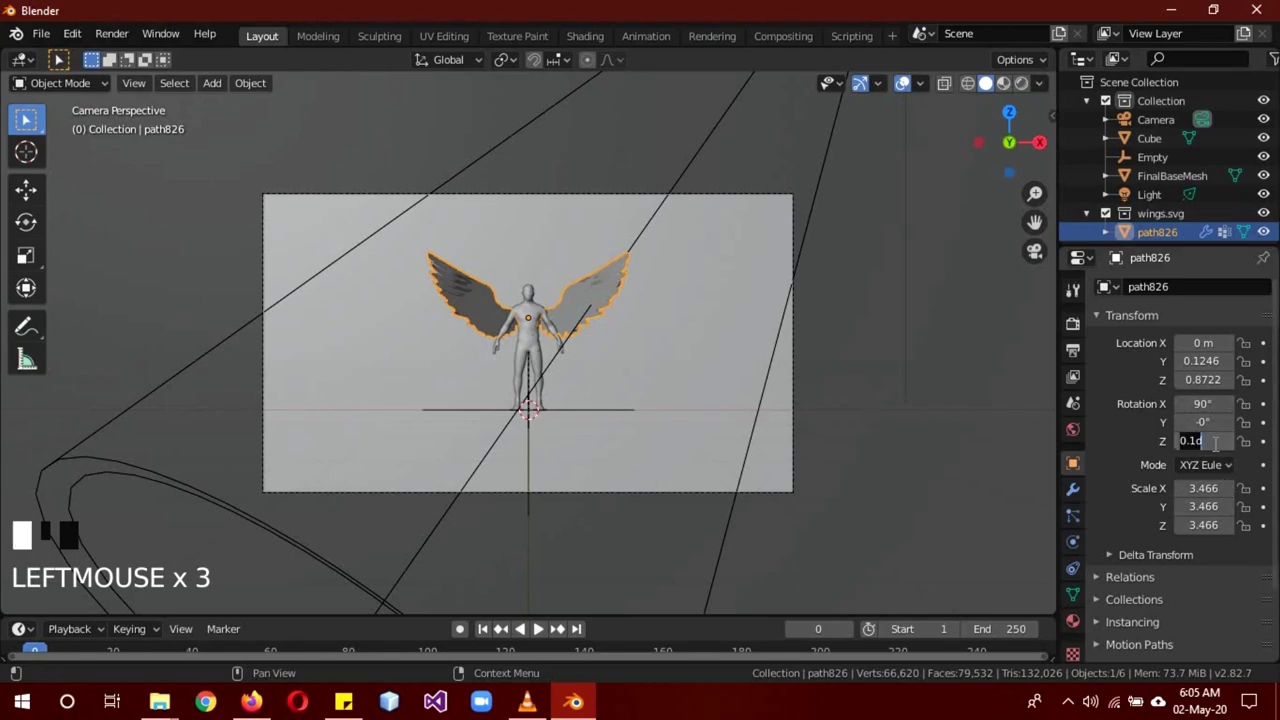
type("90")
left_click(1215, 450)
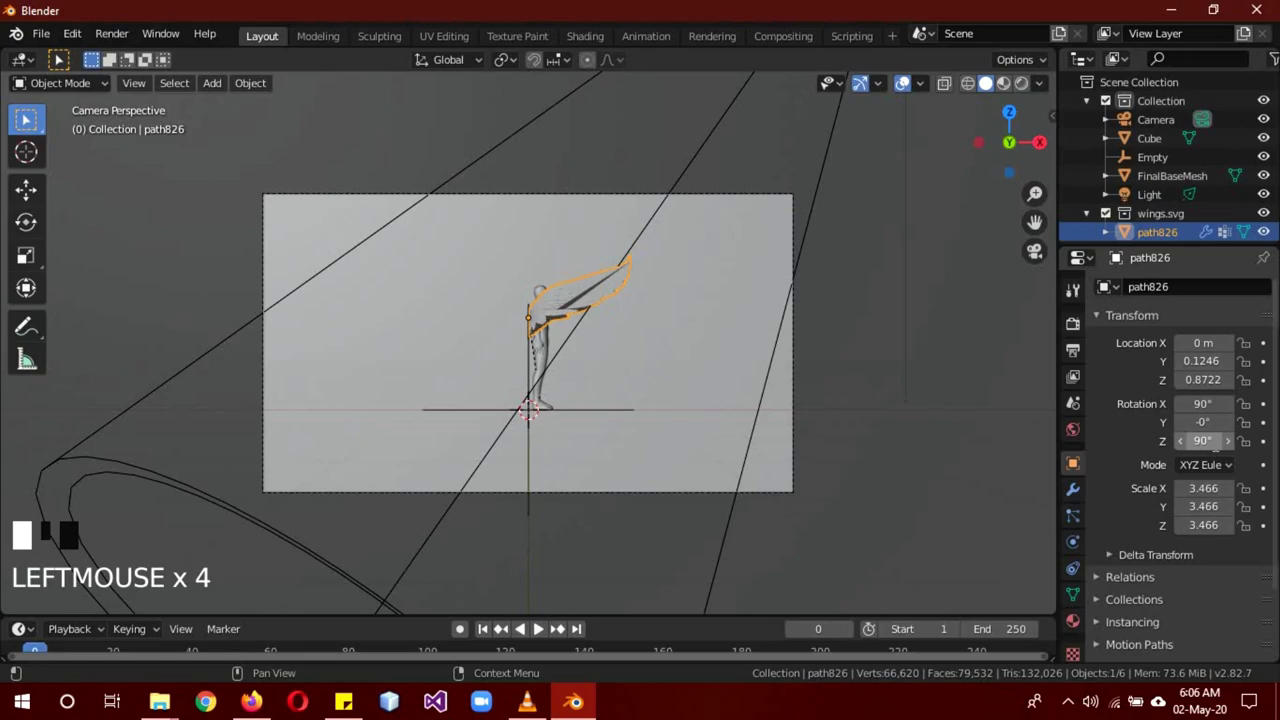
Tilt the wings to 131° on X and move them to the frame's lower left.
key("r")
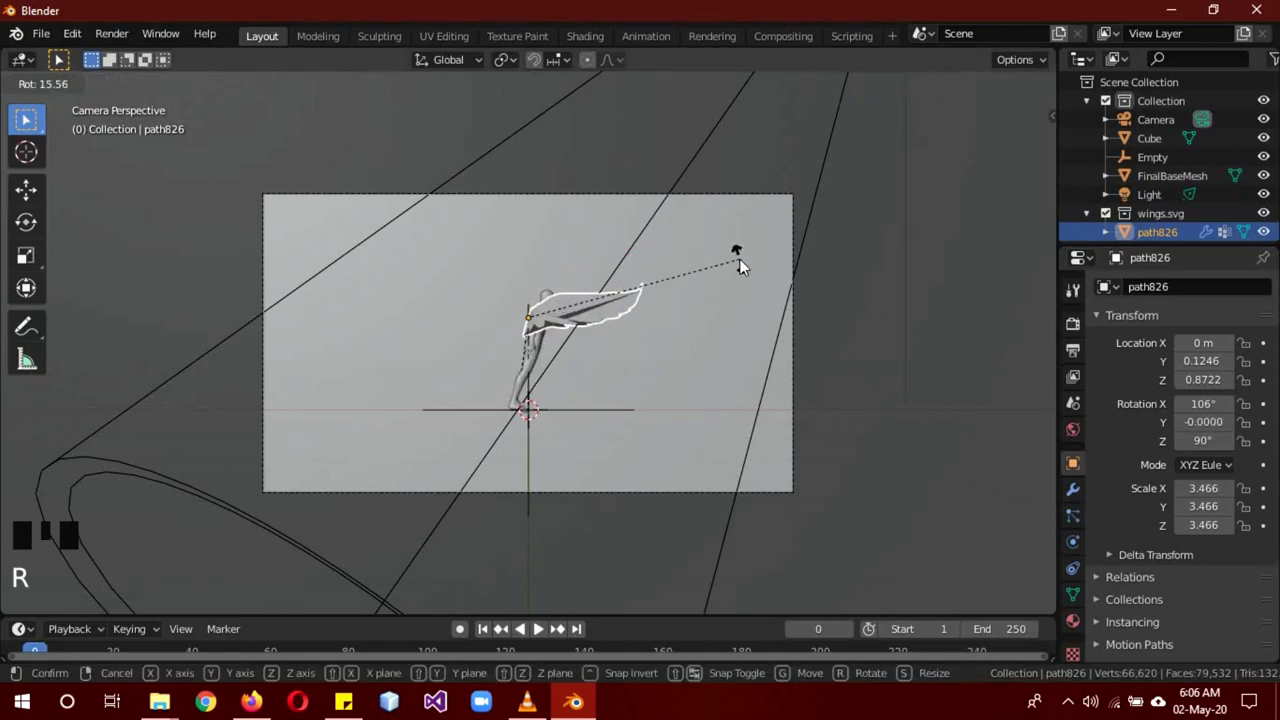
left_click(648, 359)
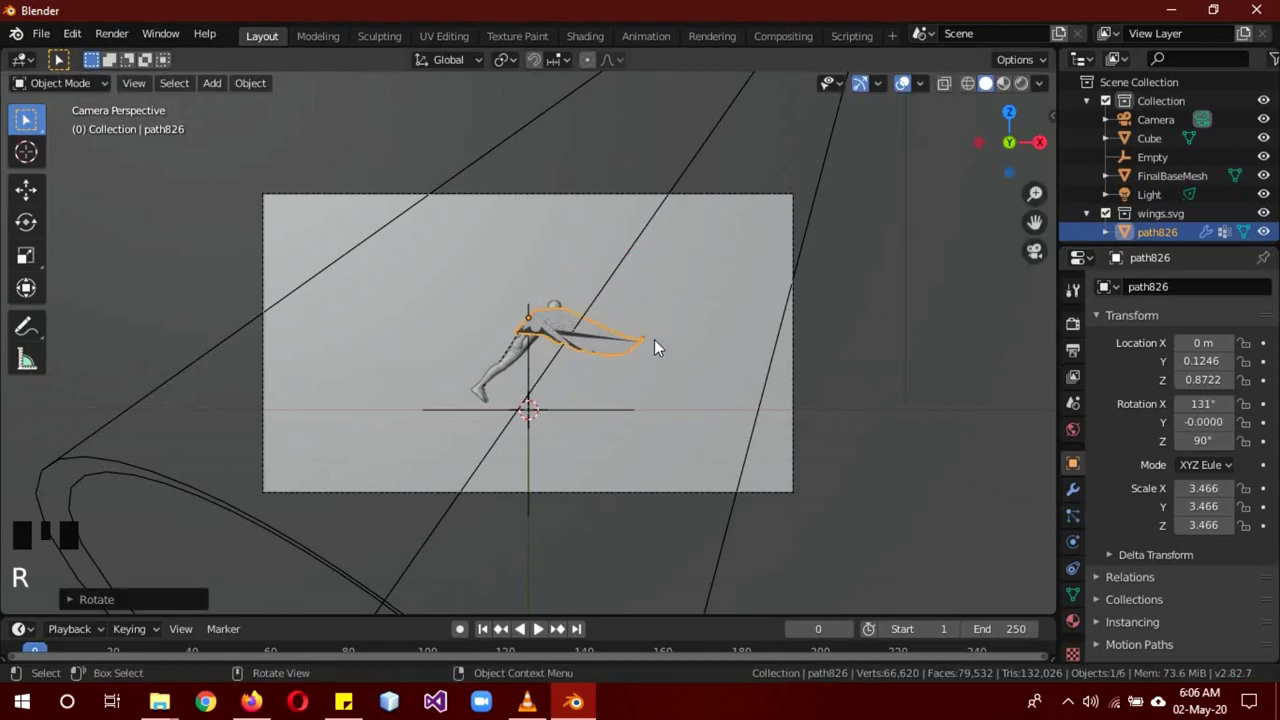
key("g")
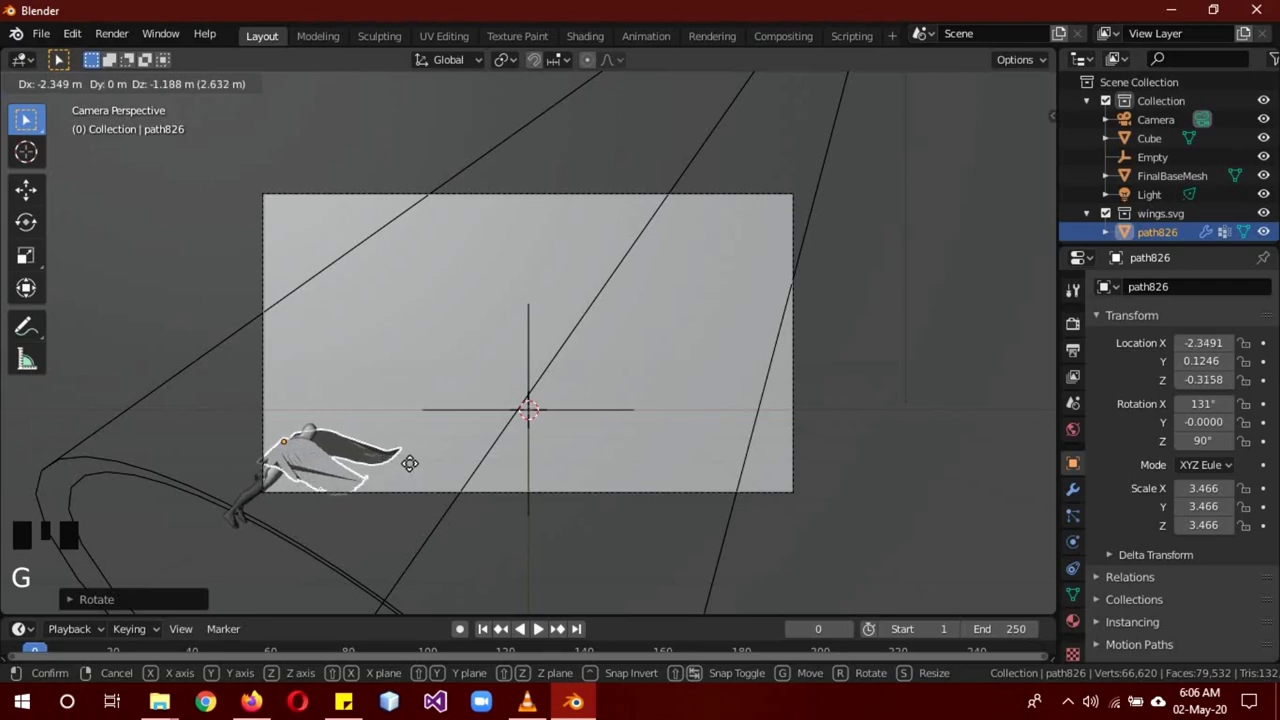
left_click(409, 463)
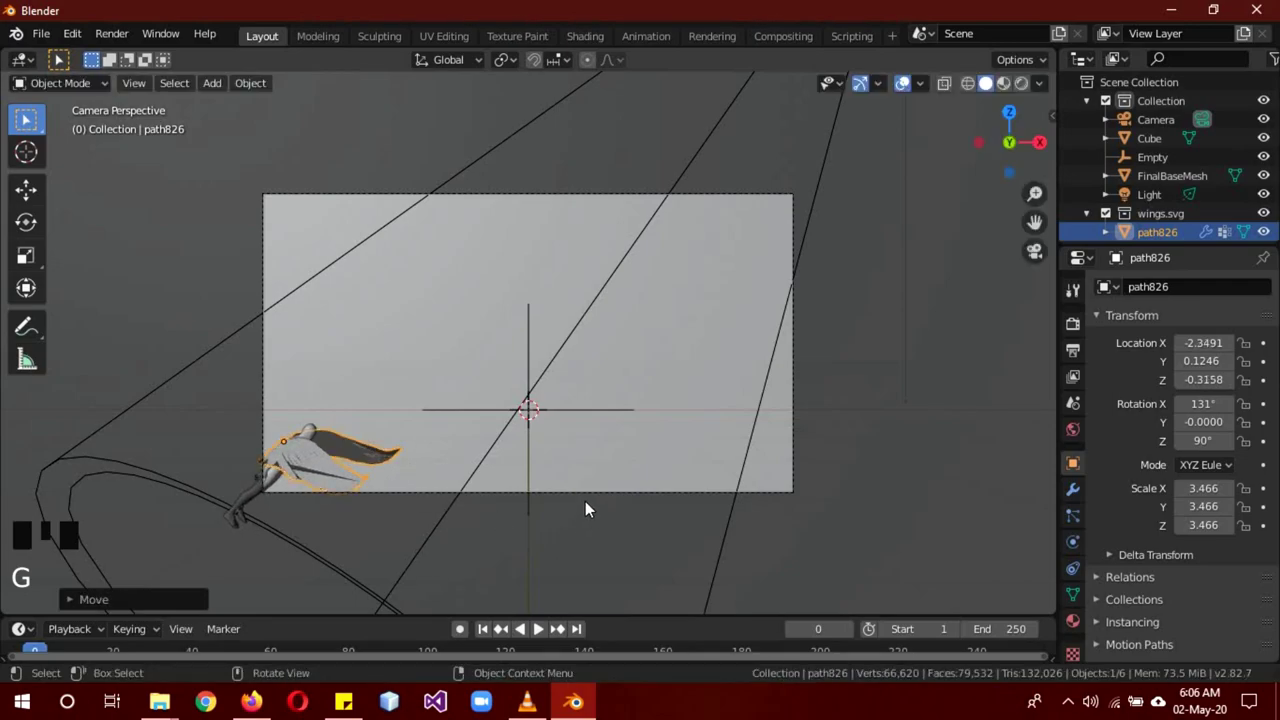
Switch to rendered shading and tint the spotlight's colour light blue.
key("z")
left_click(588, 376)
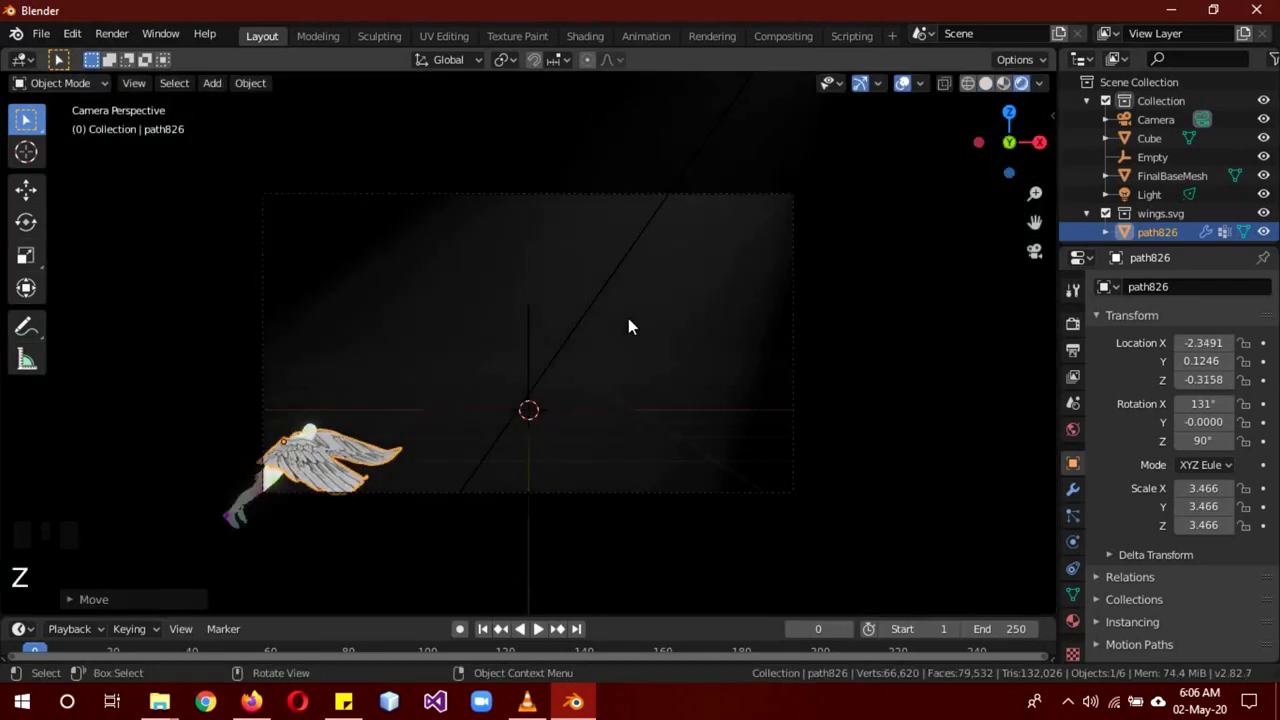
key("alt+a")
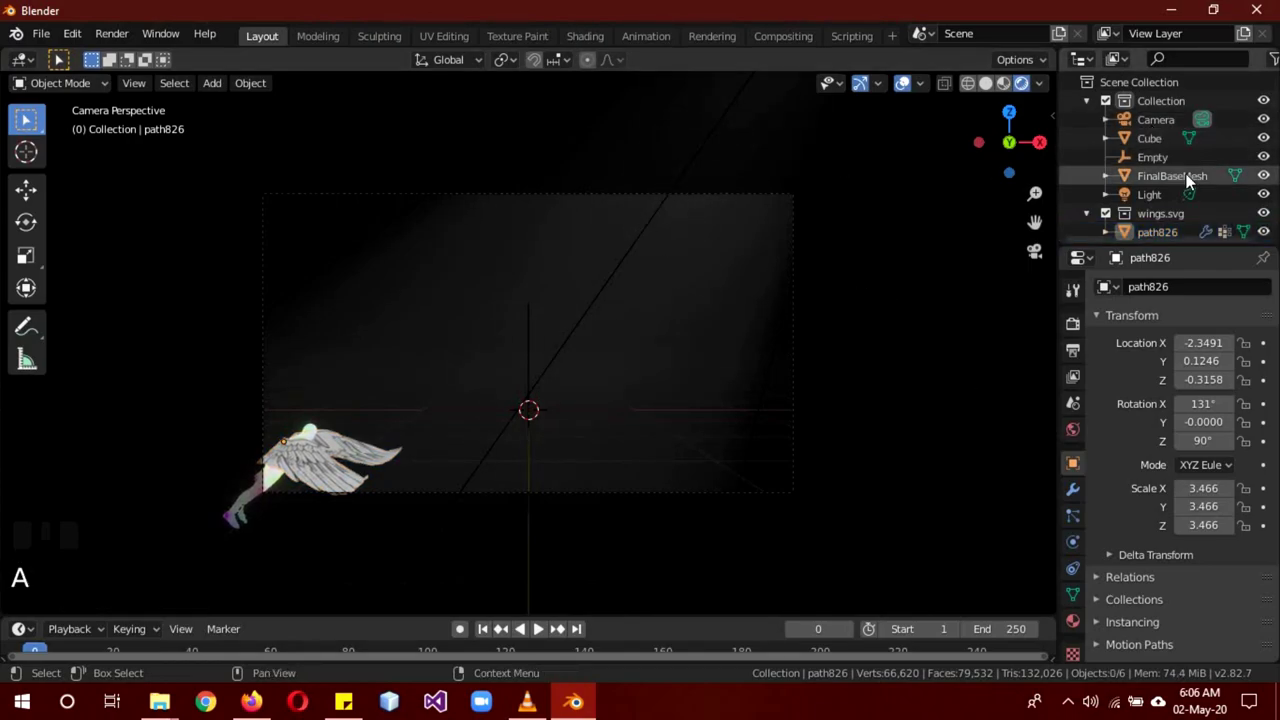
left_click(1155, 195)
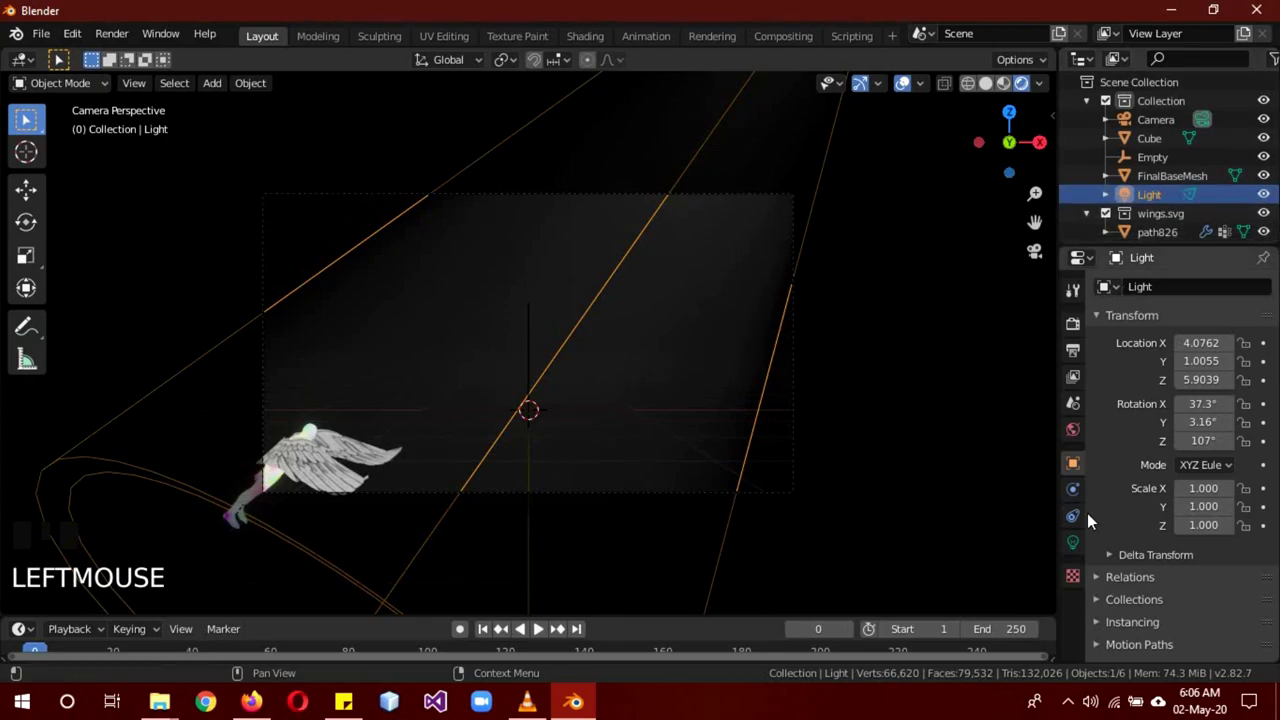
left_click(1073, 542)
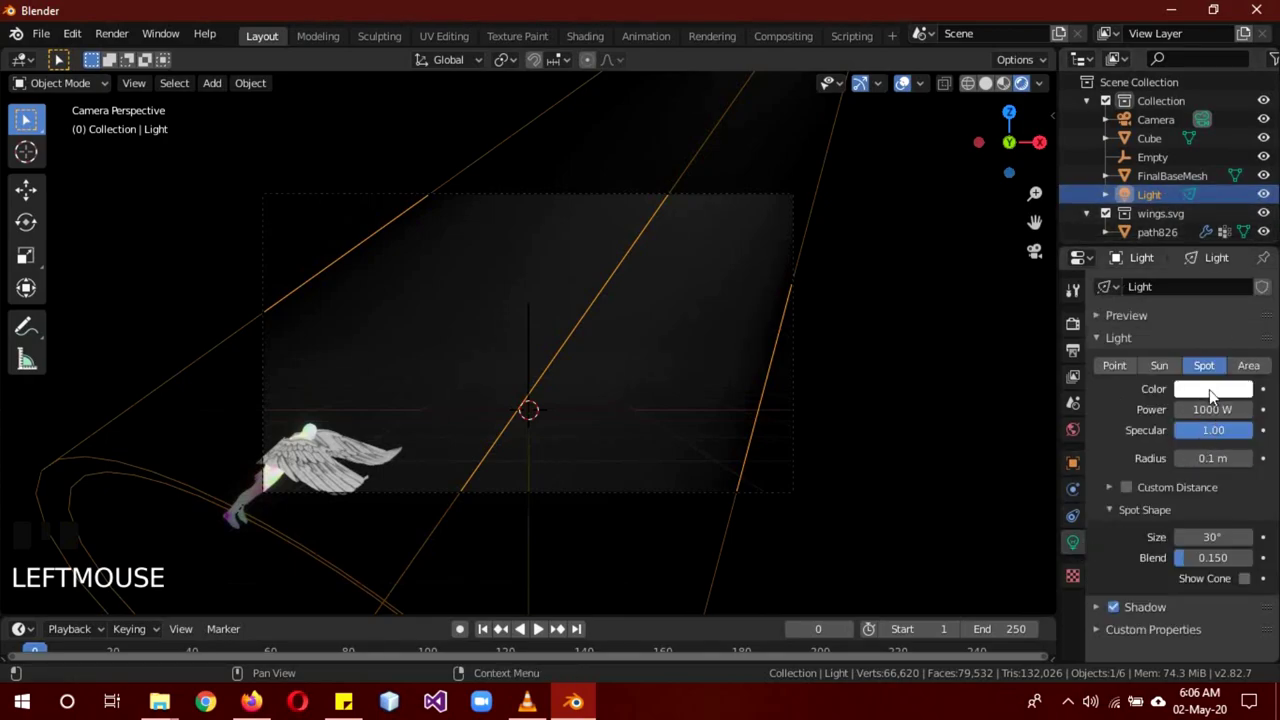
left_click(1209, 389)
left_click(1164, 184)
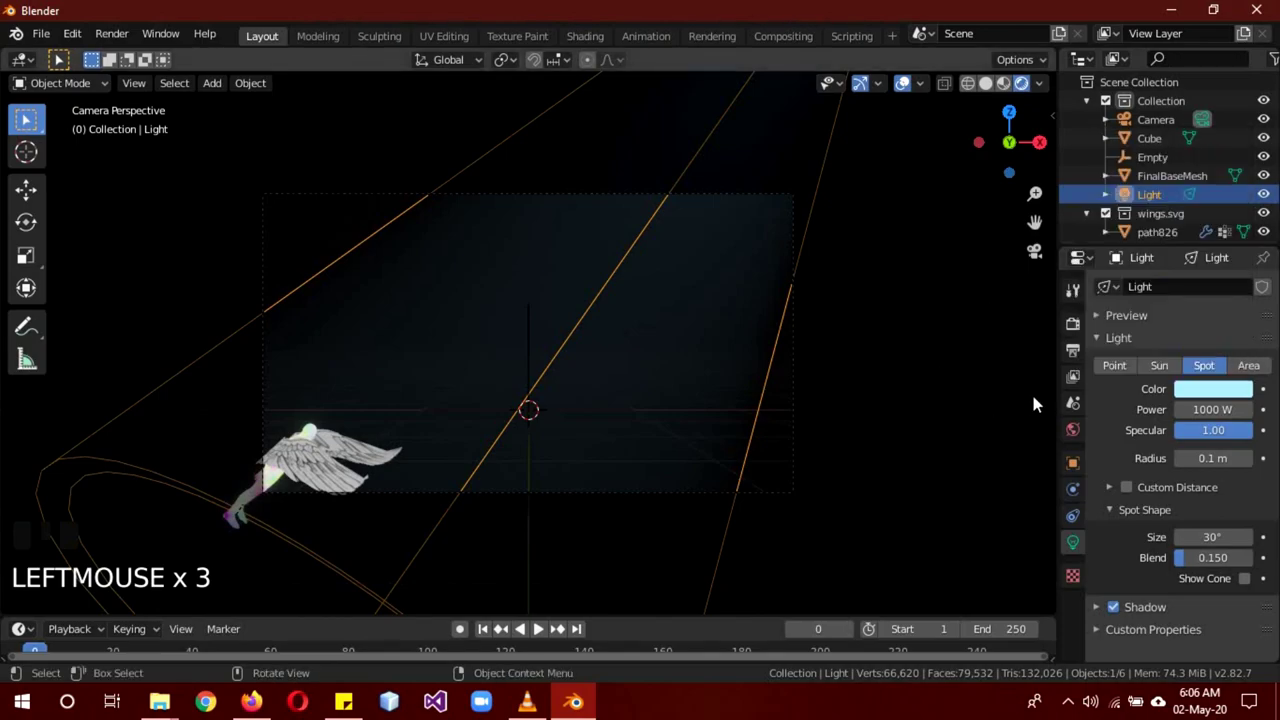
Darken the World background colour to pure black and enlarge the timeline.
left_click(1073, 429)
left_click(1215, 410)
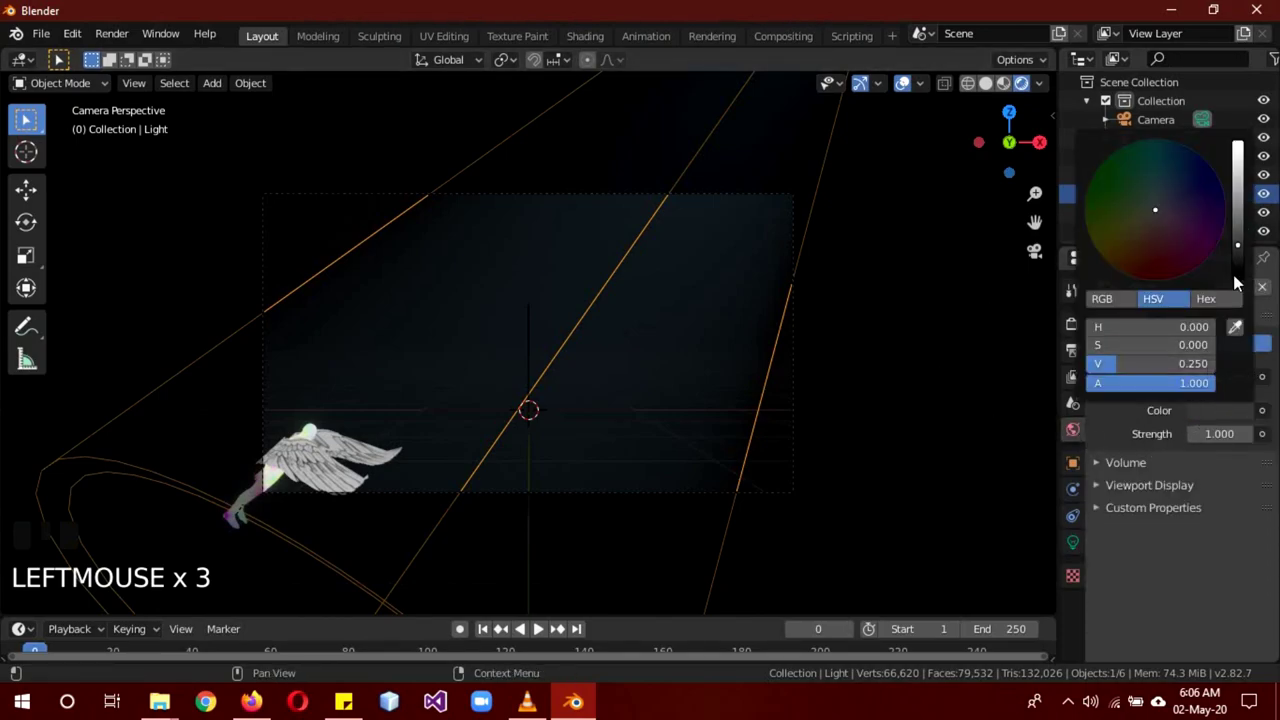
left_click_drag(1238, 246, 1238, 285)
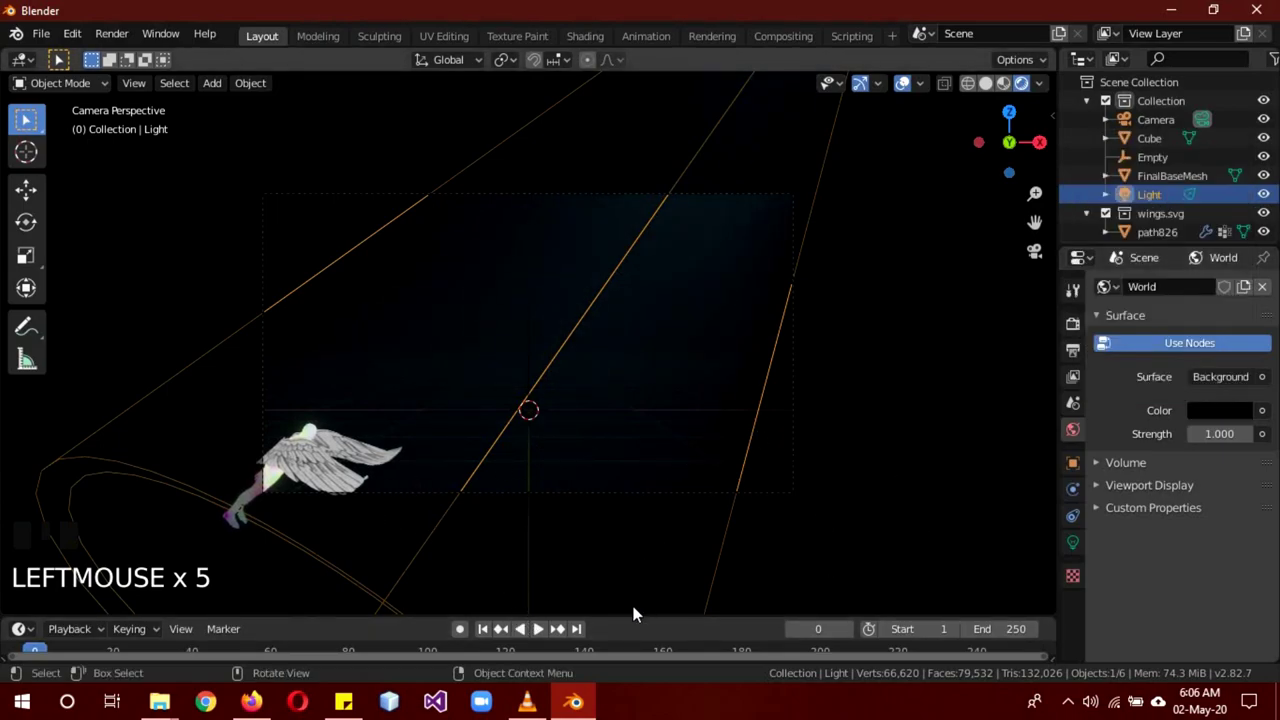
left_click_drag(611, 614, 530, 540)
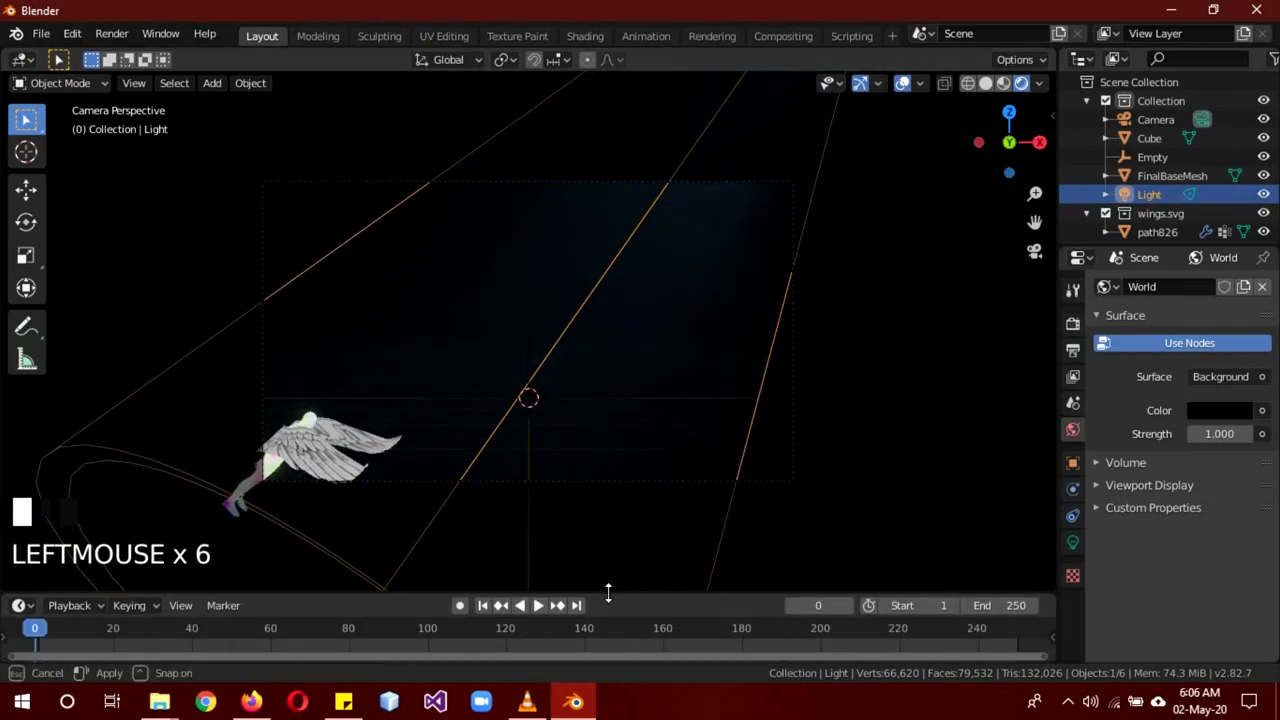
Keyframe path826's location at frame 0 and set the animation end frame to 120.
left_click(340, 458)
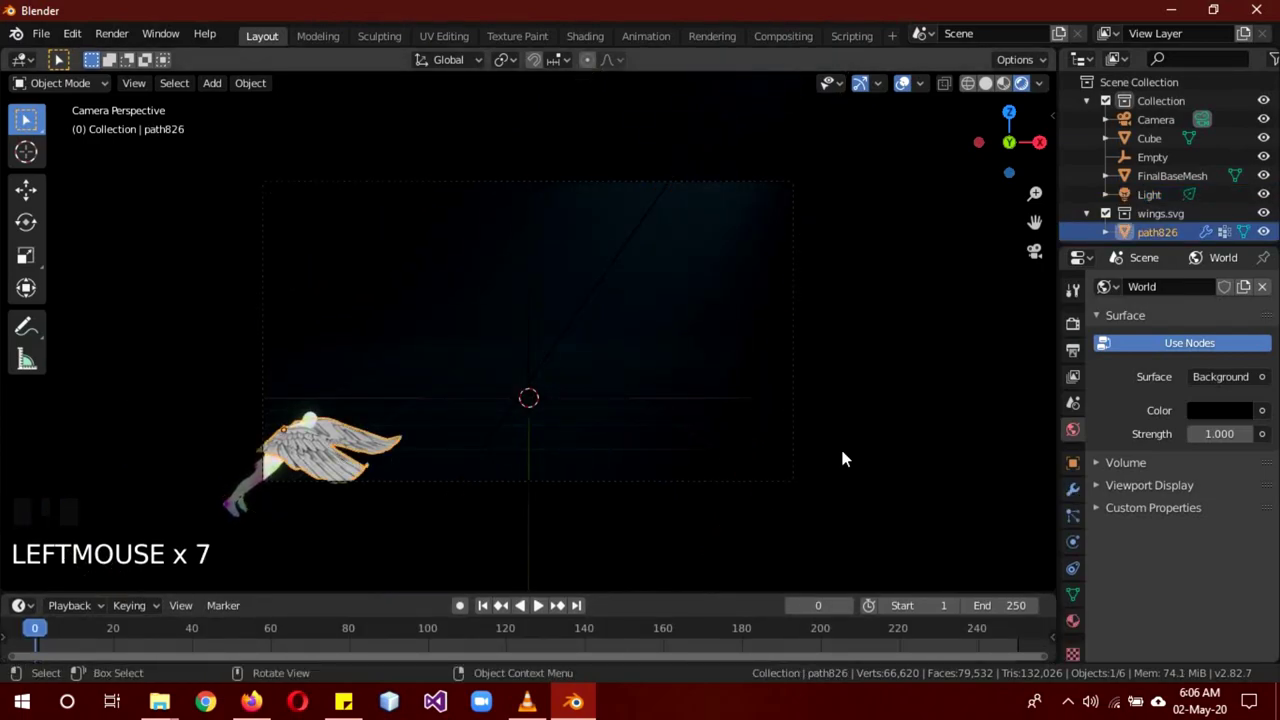
left_click(1073, 463)
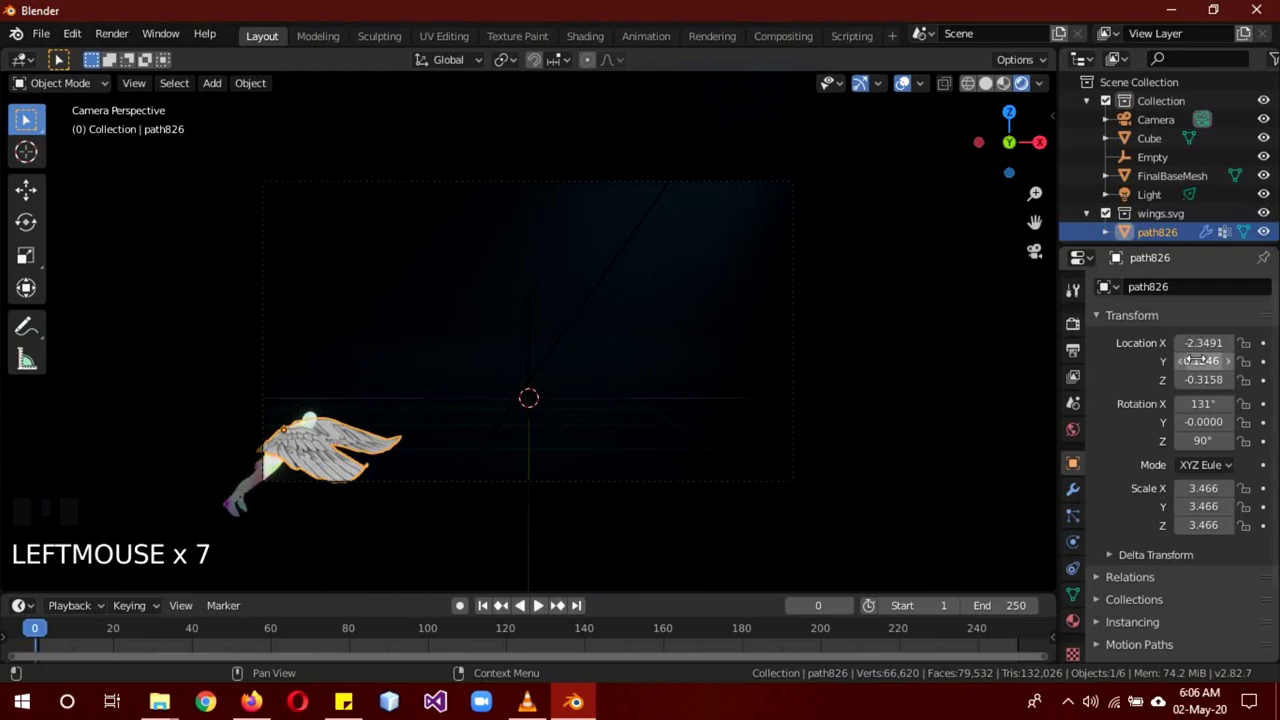
key("i")
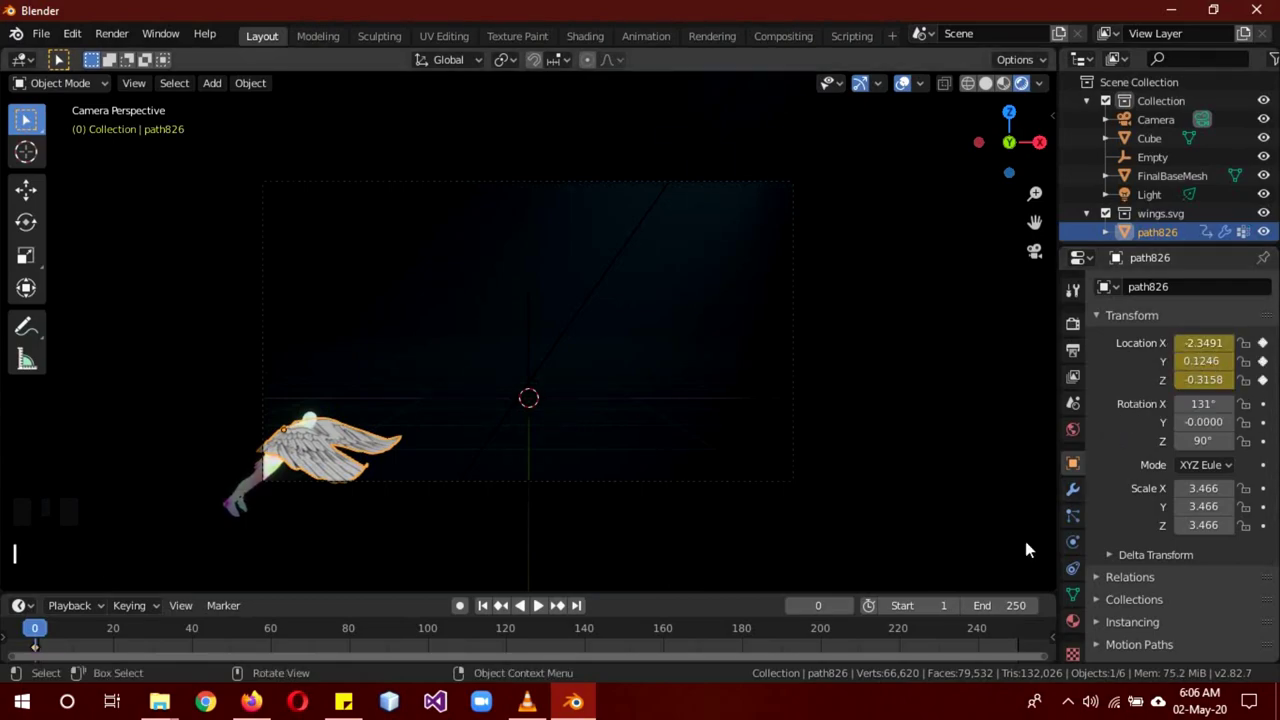
left_click(1000, 606)
type("12")
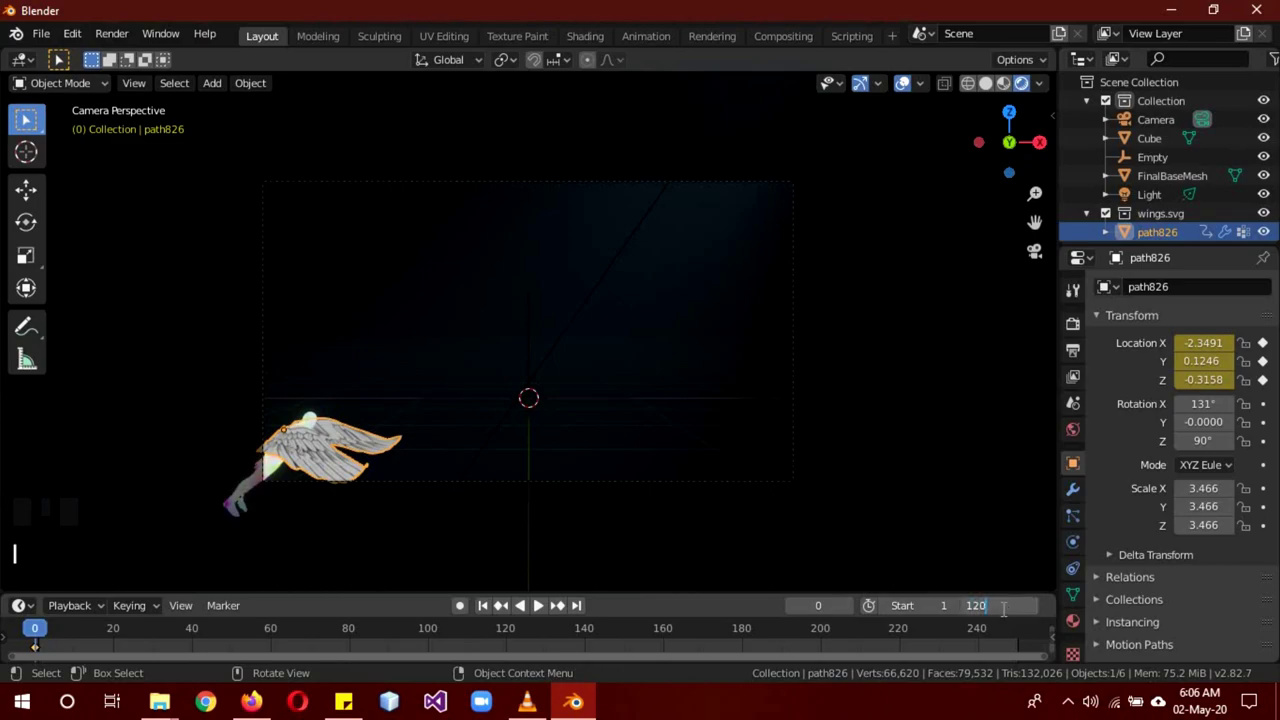
type("0")
key("Return")
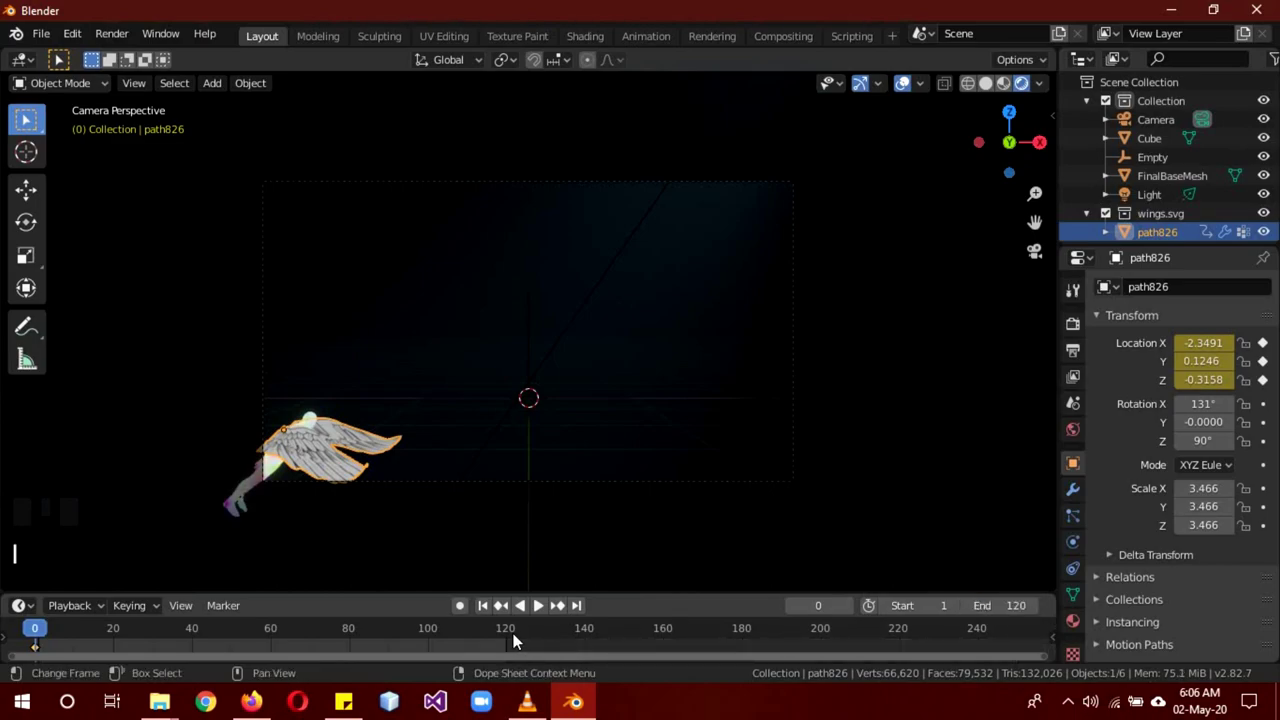
At frame 120, move the figure to the upper right, keyframe its location, and rewind to 0.
double_click(501, 630)
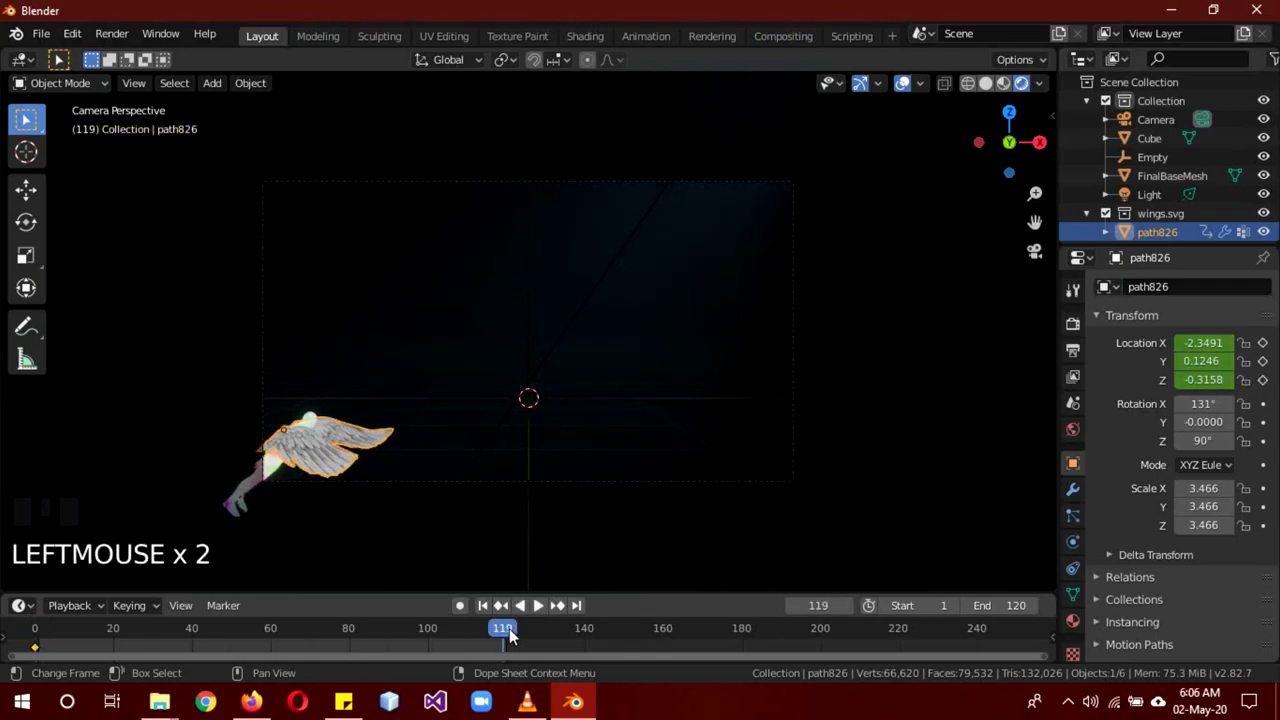
left_click(254, 628)
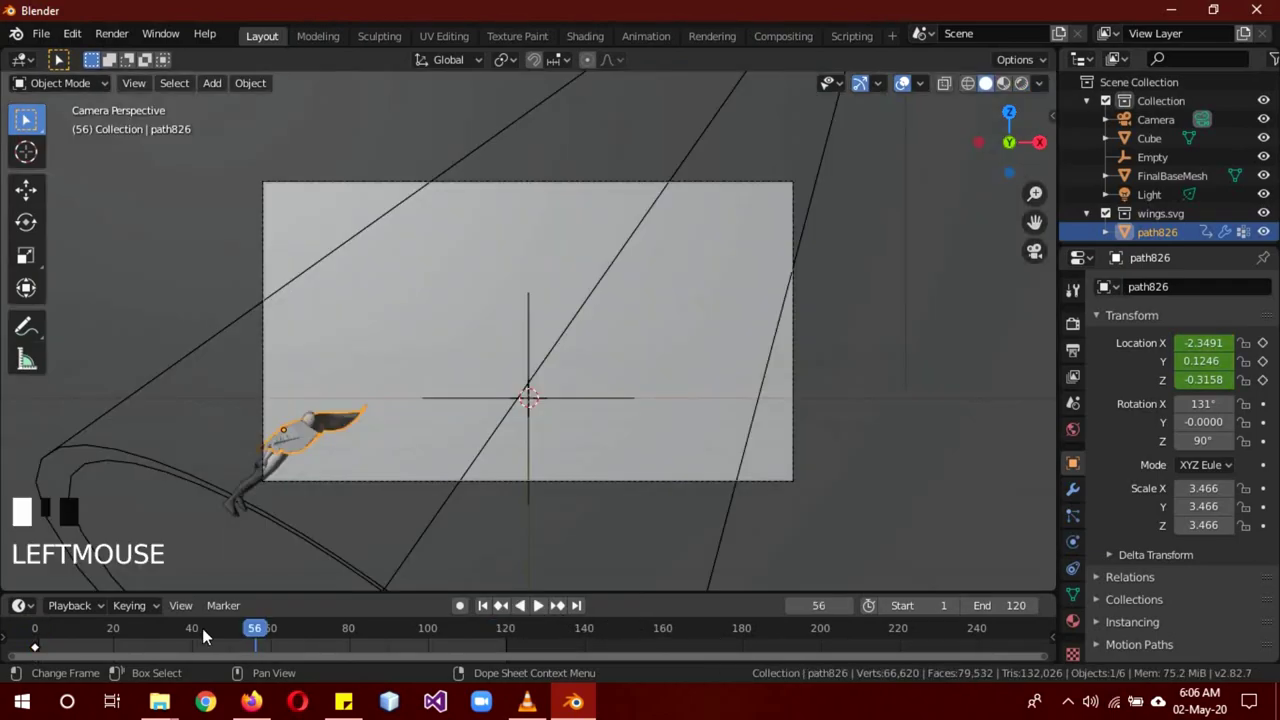
left_click_drag(322, 641, 846, 603)
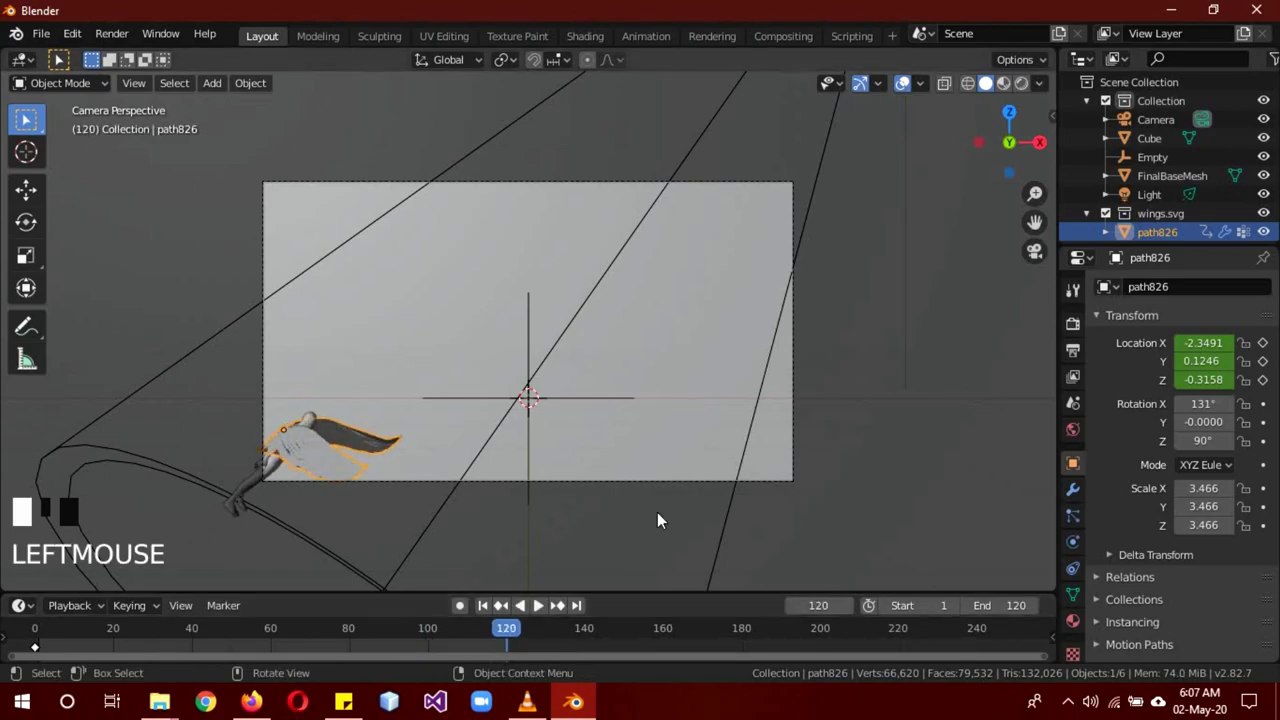
key("g")
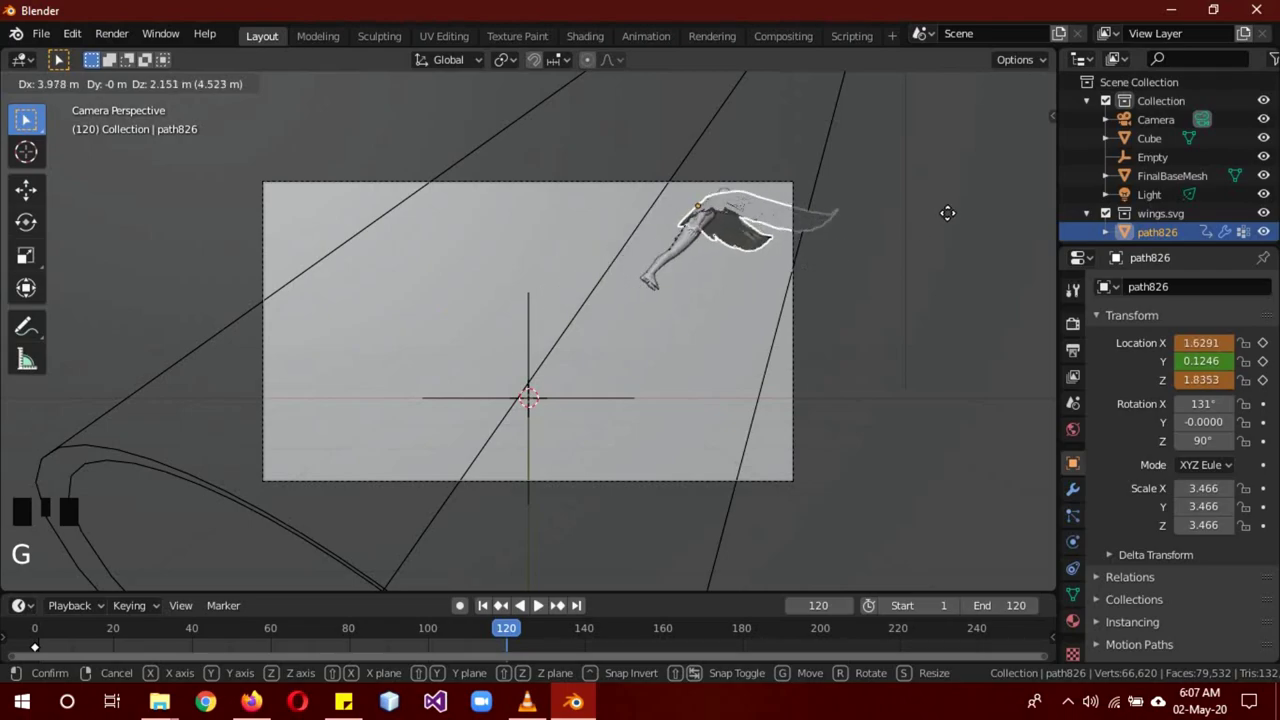
left_click(1012, 186)
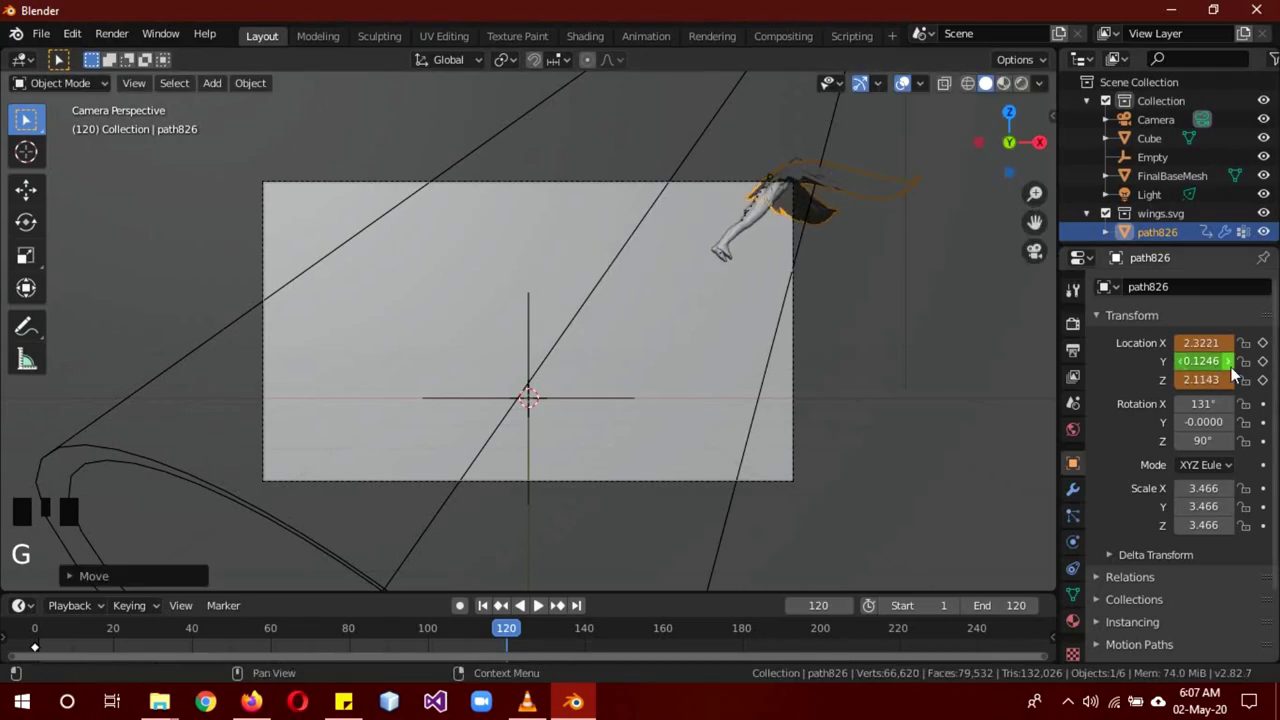
key("i")
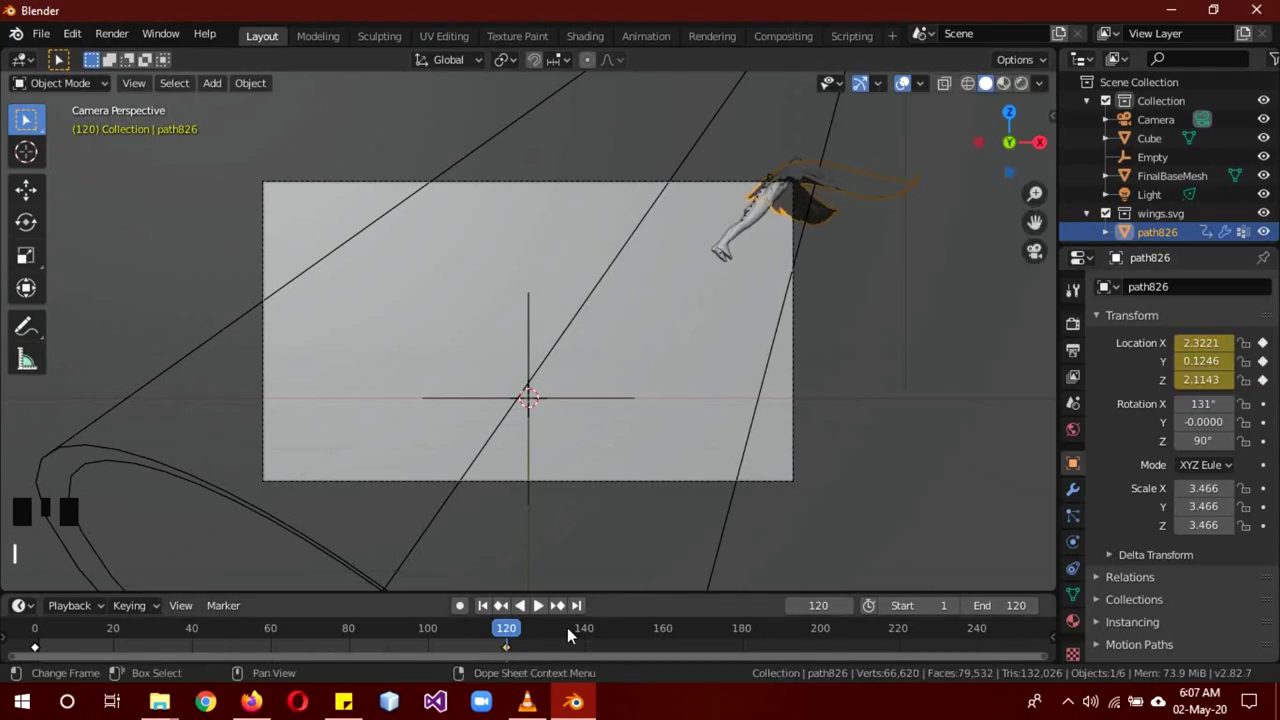
left_click_drag(462, 647, 30, 647)
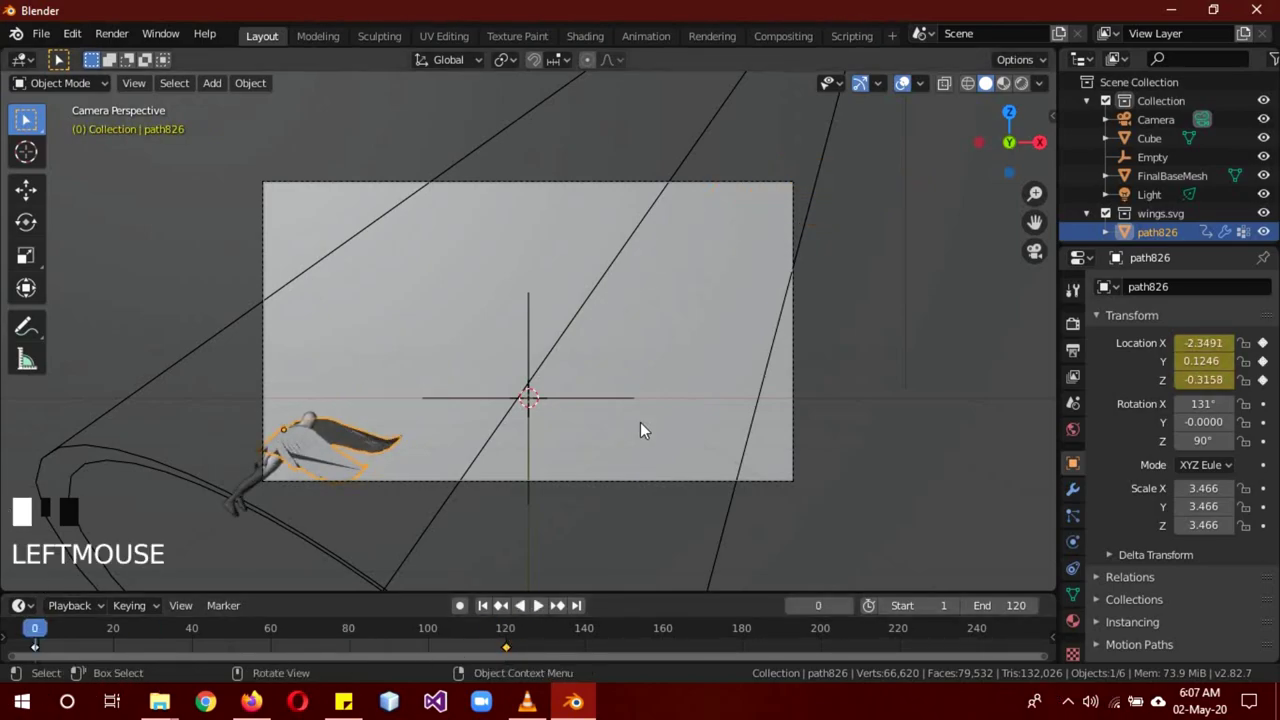
key("alt+a")
Play then stop the animation, and inspect the figure at frame 60 in Solid shading.
left_click(530, 605)
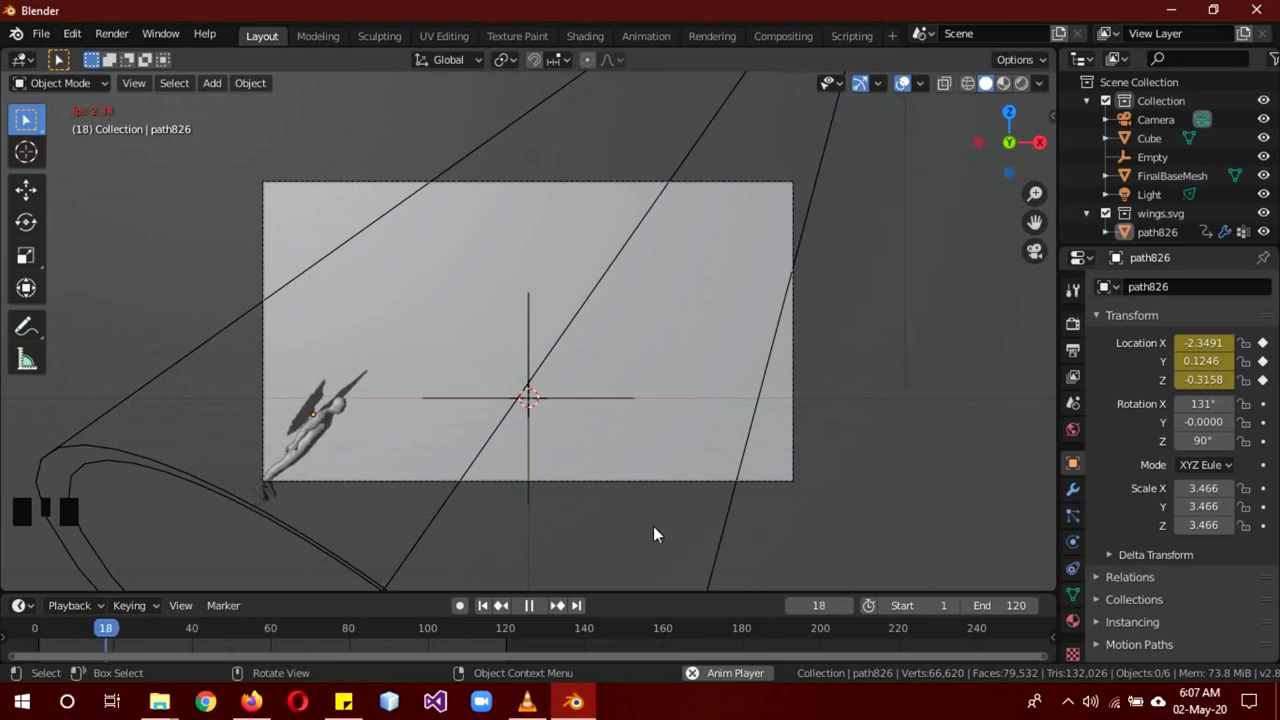
left_click(537, 607)
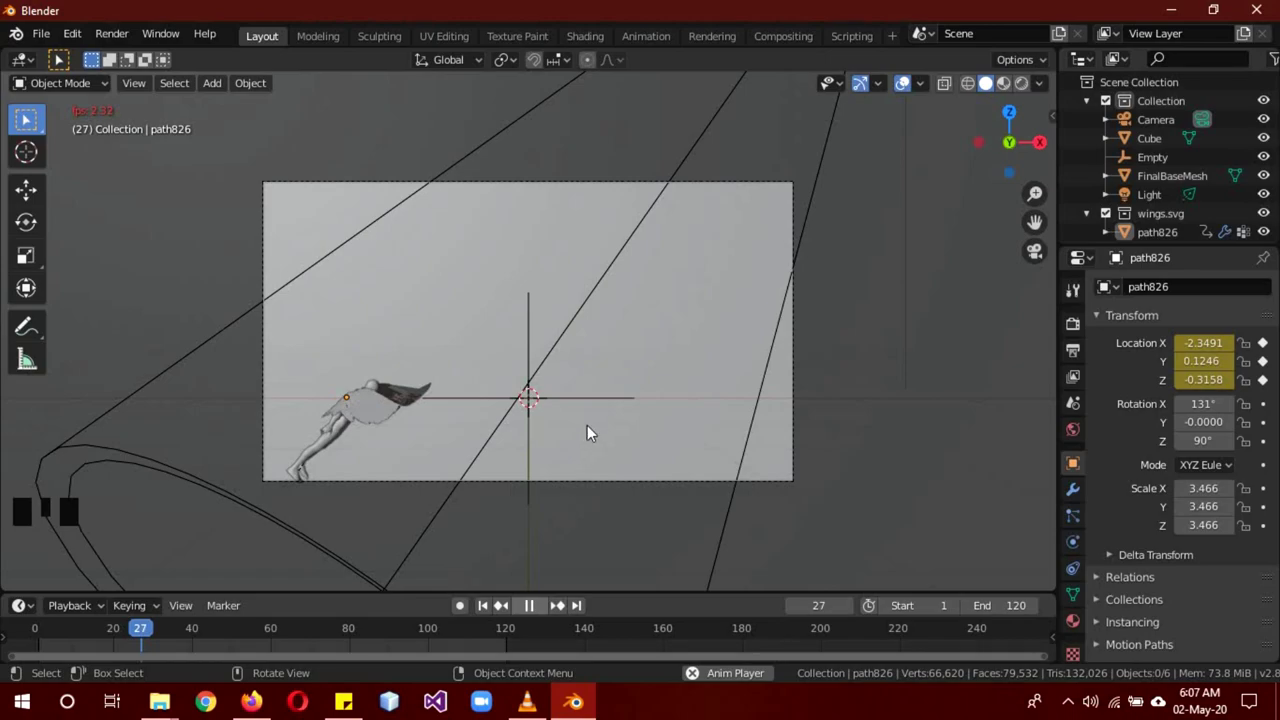
key("z")
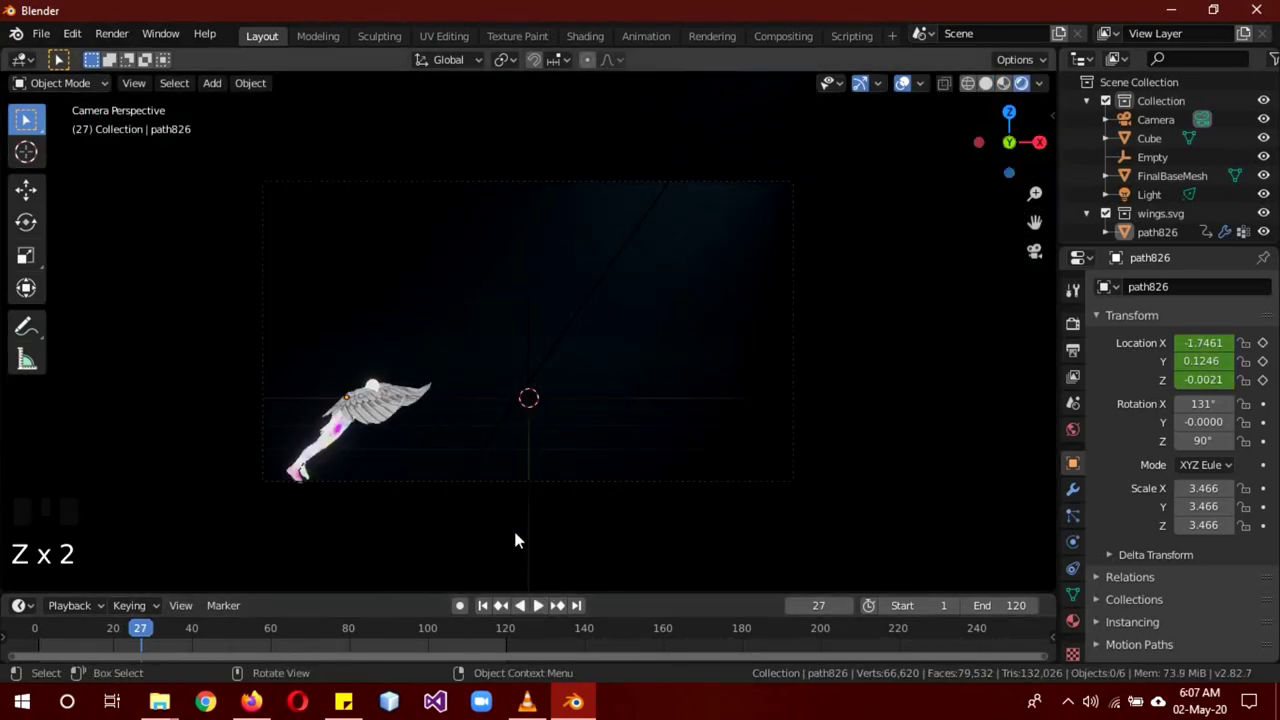
left_click(273, 628)
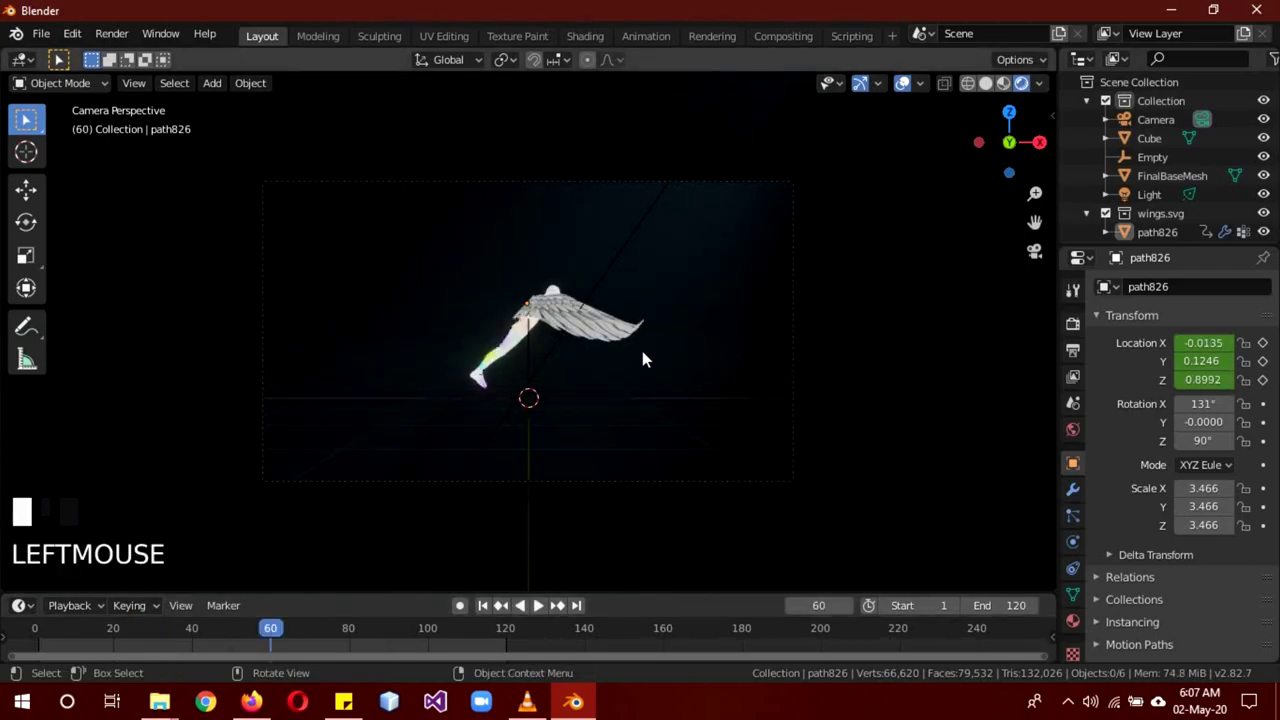
middle_click_drag(643, 360, 527, 360)
key("z")
left_click(668, 349)
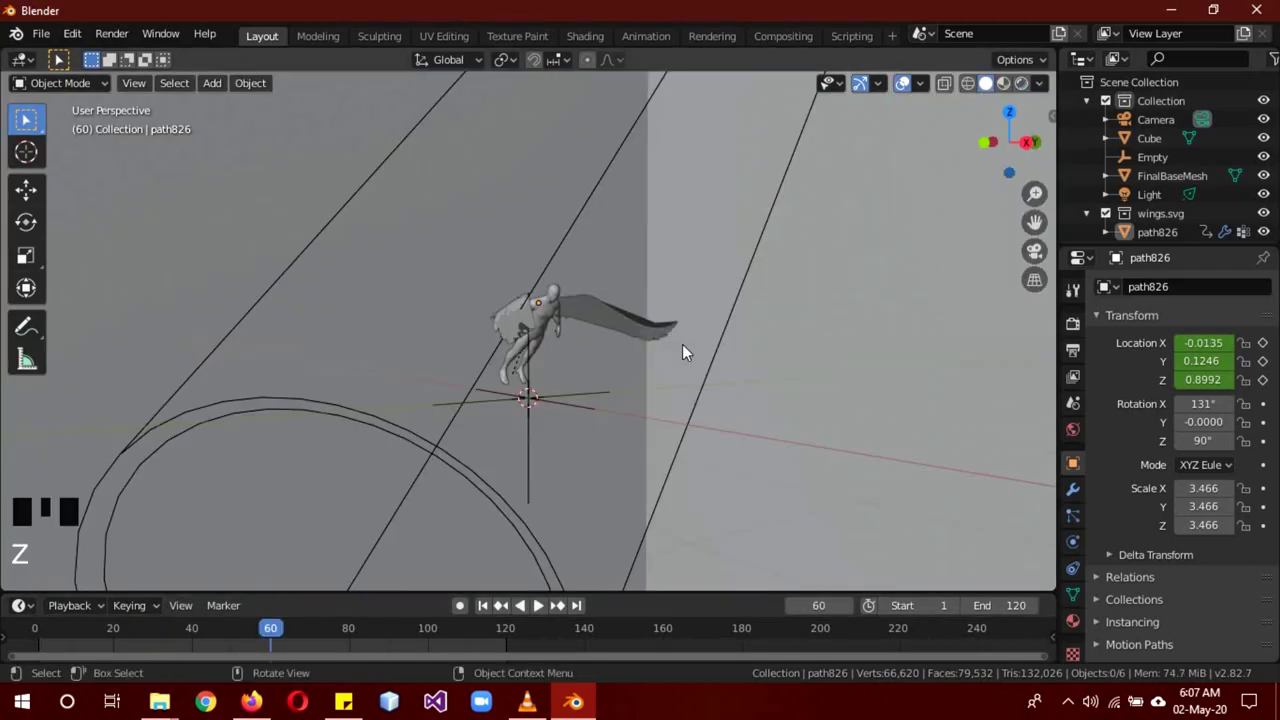